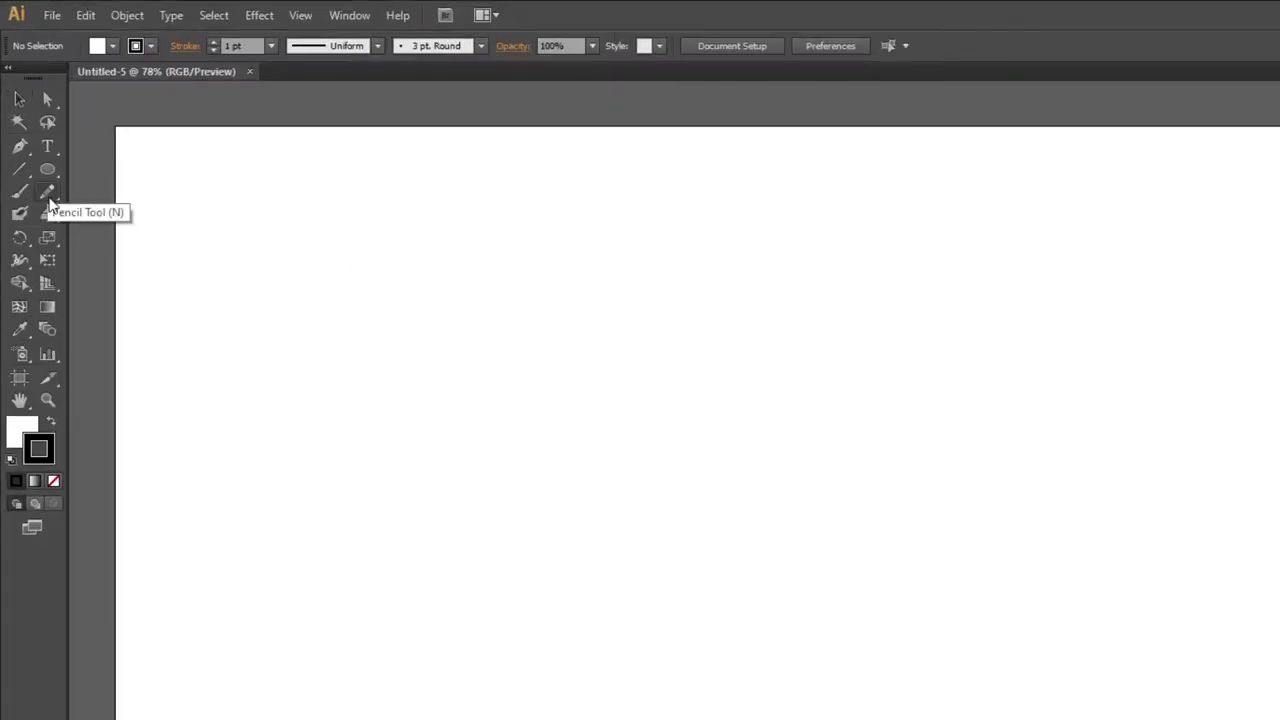
# - Draw a closed crescent moon outline about 217 by 329 px freehand with the Pencil tool
pyautogui.click(34, 136)
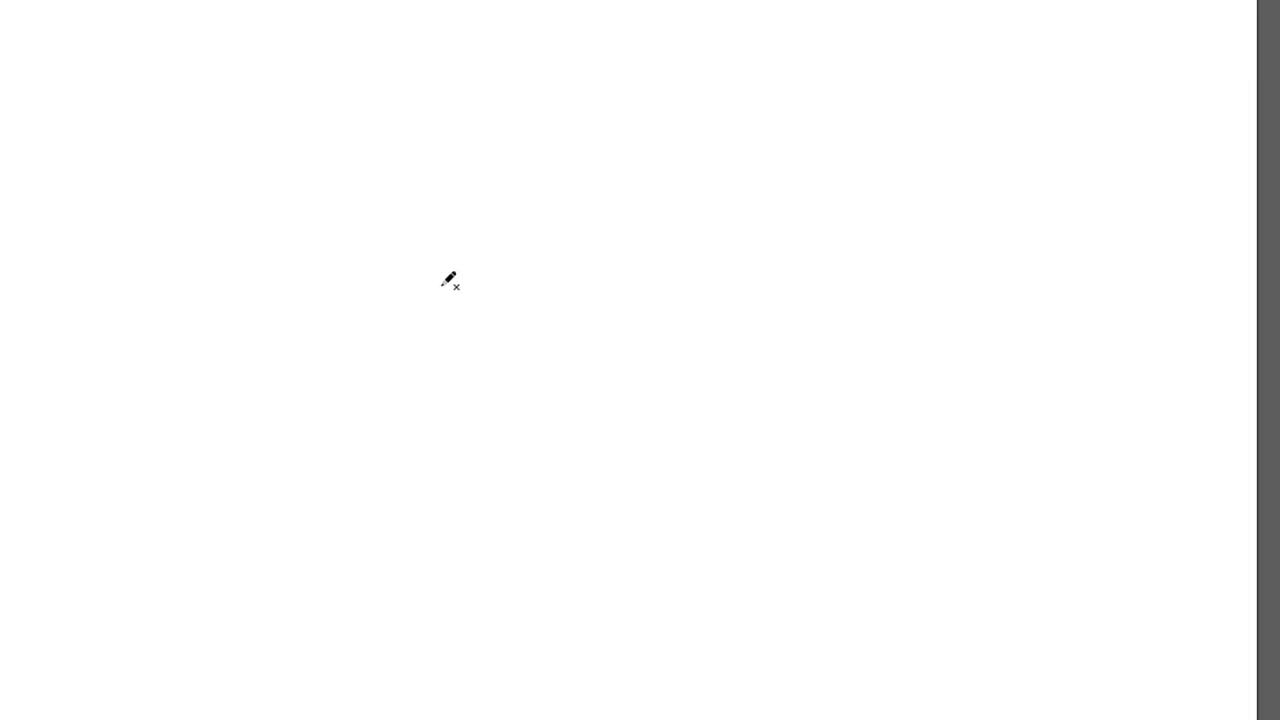
pyautogui.moveTo(513, 204)
pyautogui.mouseDown()
pyautogui.moveTo(391, 382)
pyautogui.moveTo(531, 439)
pyautogui.moveTo(497, 418)
pyautogui.moveTo(459, 272)
pyautogui.moveTo(515, 205)
pyautogui.mouseUp()
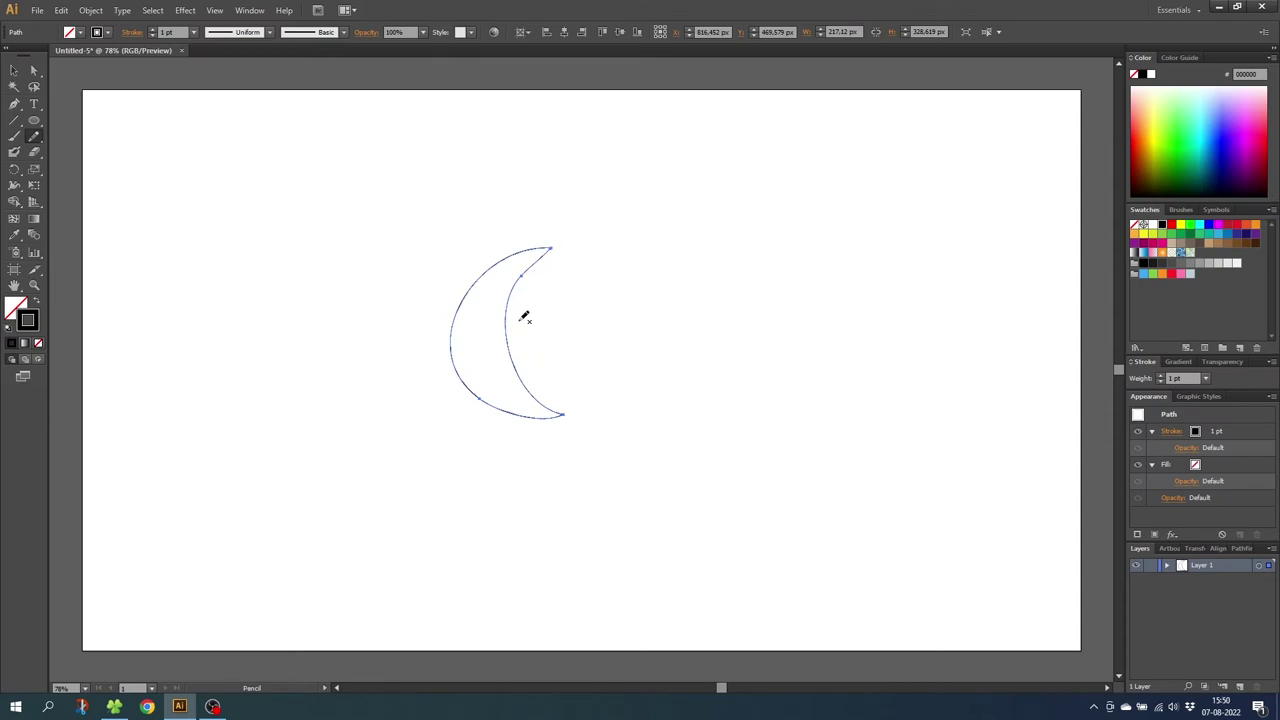
# - Delete the extra anchor point beside the crescent's upper tip with the Pen tool
pyautogui.click(33, 285)
pyautogui.moveTo(375, 210); pyautogui.dragTo(663, 452)
pyautogui.moveTo(600, 112); pyautogui.dragTo(728, 231)
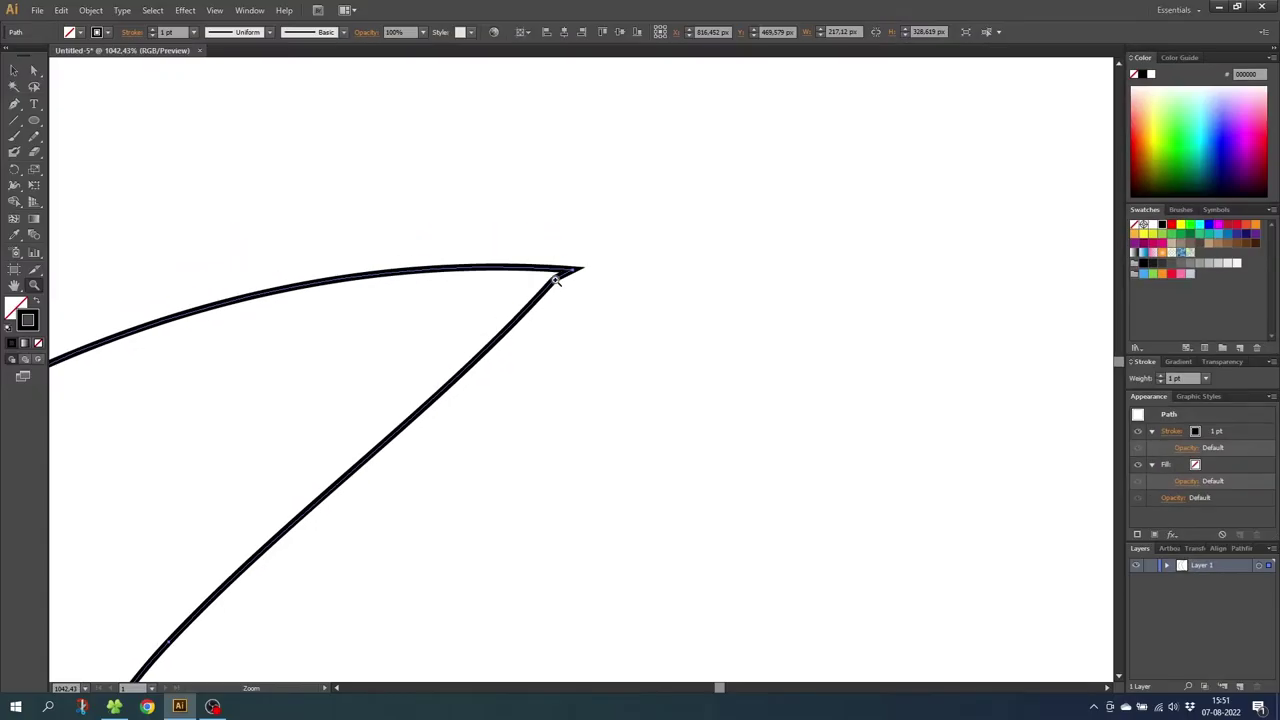
pyautogui.click(14, 104)
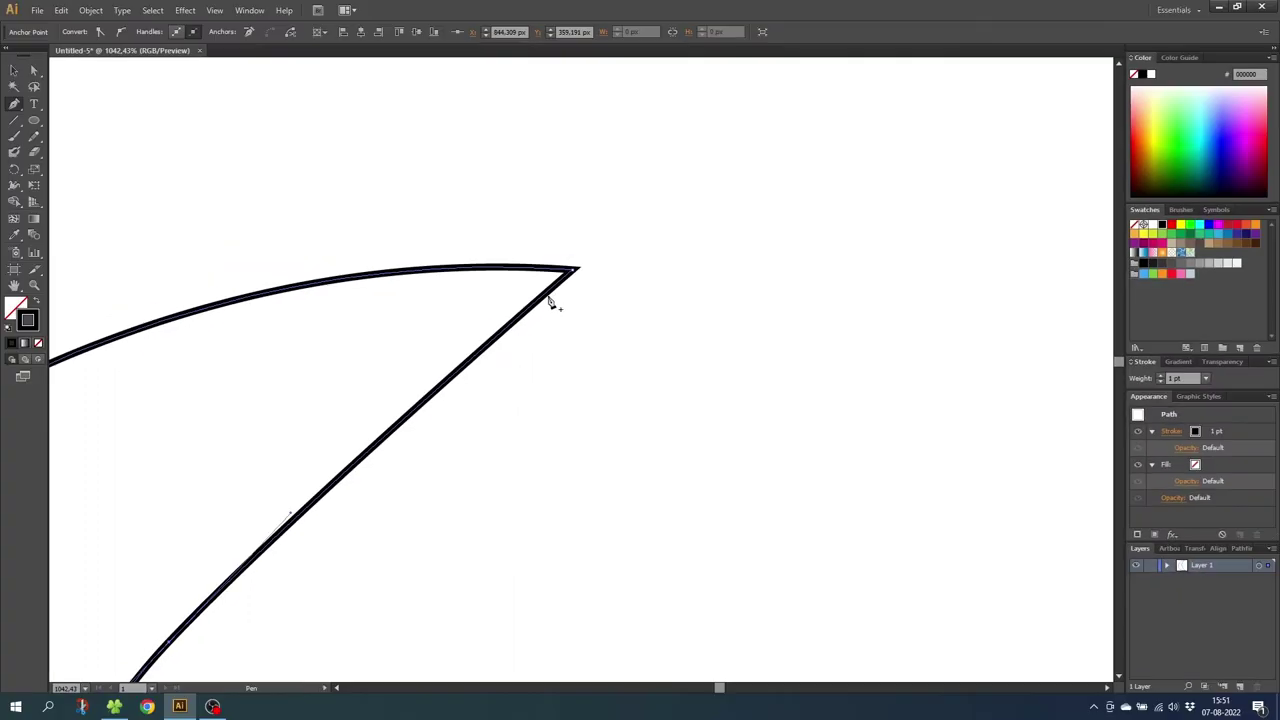
# - Smooth the upper and lower parts of the crescent's inner curve with the Smooth tool
pyautogui.click(34, 285)
pyautogui.keyDown('alt'); pyautogui.click(440, 410); pyautogui.keyUp('alt')
pyautogui.keyDown('alt'); pyautogui.click(495, 430); pyautogui.keyUp('alt')
pyautogui.keyDown('alt'); pyautogui.click(525, 470); pyautogui.keyUp('alt')
pyautogui.keyDown('alt'); pyautogui.click(560, 485); pyautogui.keyUp('alt')
pyautogui.keyDown('alt'); pyautogui.click(625, 487); pyautogui.keyUp('alt')
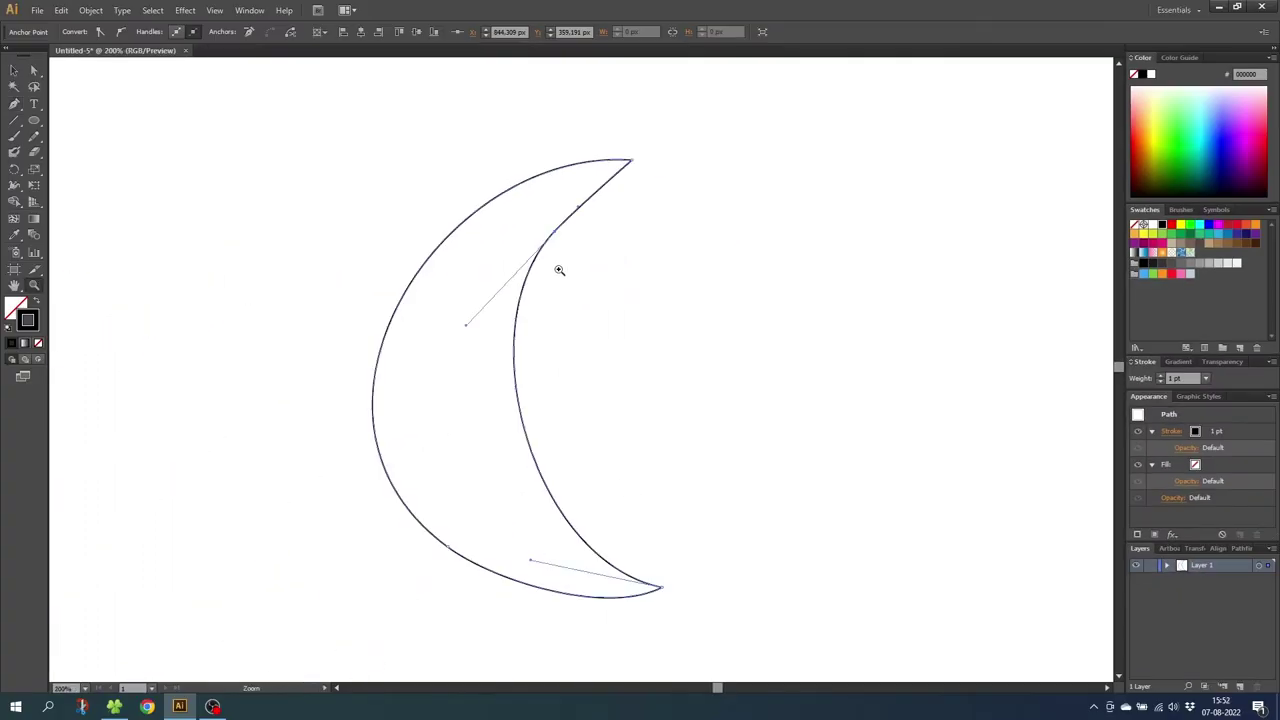
pyautogui.moveTo(34, 136); pyautogui.dragTo(80, 152)
pyautogui.moveTo(553, 236); pyautogui.dragTo(517, 323)
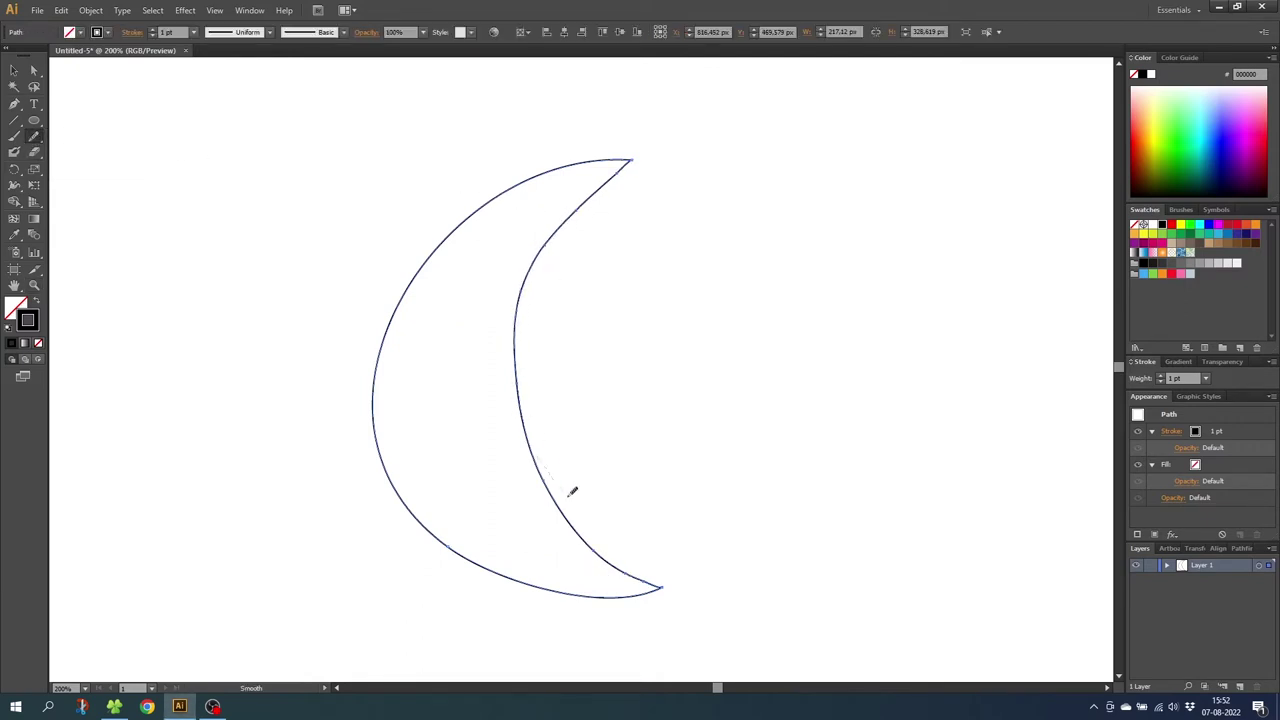
pyautogui.moveTo(541, 440)
pyautogui.mouseDown()
pyautogui.moveTo(614, 563)
pyautogui.moveTo(670, 580)
pyautogui.mouseUp()
# - Redraw the crescent's inner curve over the existing path with the Pencil tool to give it a rounder shape
pyautogui.moveTo(34, 138); pyautogui.dragTo(78, 134)
pyautogui.moveTo(561, 231); pyautogui.dragTo(518, 300)
pyautogui.moveTo(572, 210)
pyautogui.mouseDown()
pyautogui.moveTo(534, 274)
pyautogui.moveTo(516, 346)
pyautogui.mouseUp()
pyautogui.moveTo(543, 482); pyautogui.dragTo(515, 318)
pyautogui.moveTo(648, 583); pyautogui.dragTo(535, 463)
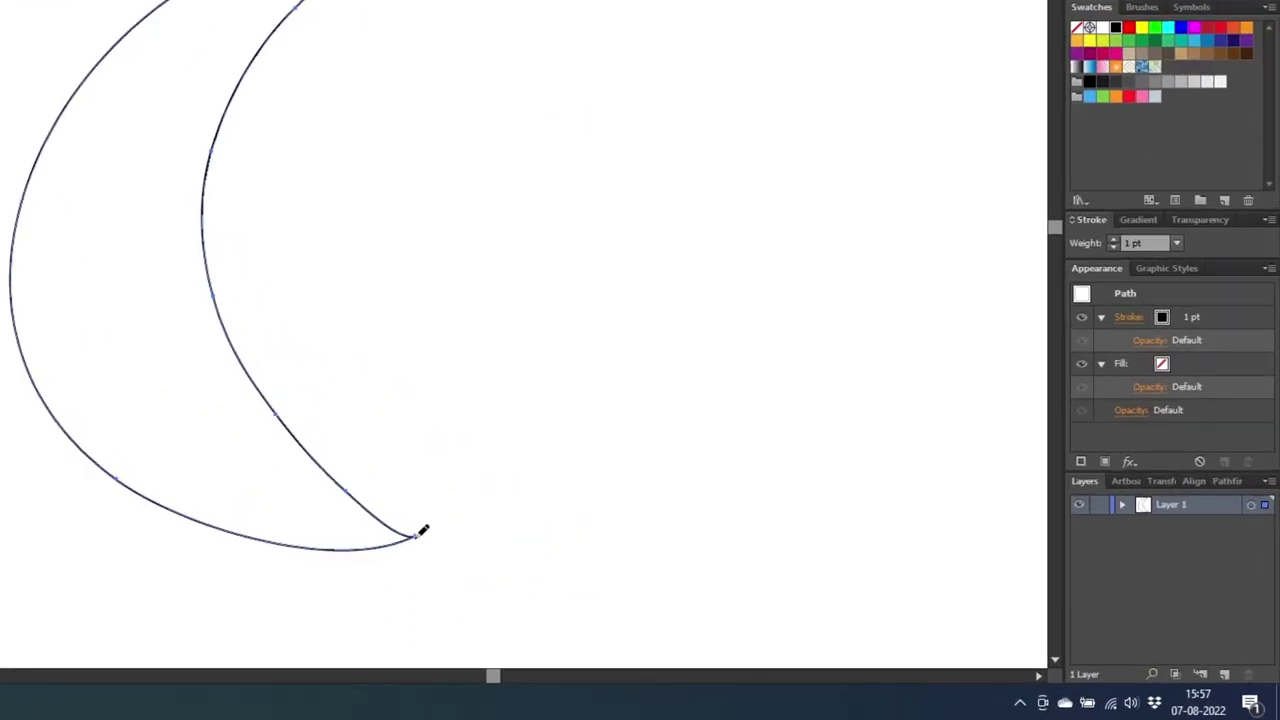
# - Adjust the inner-curve direction handles of the anchor points at the crescent's lower and upper tips
pyautogui.press('a')
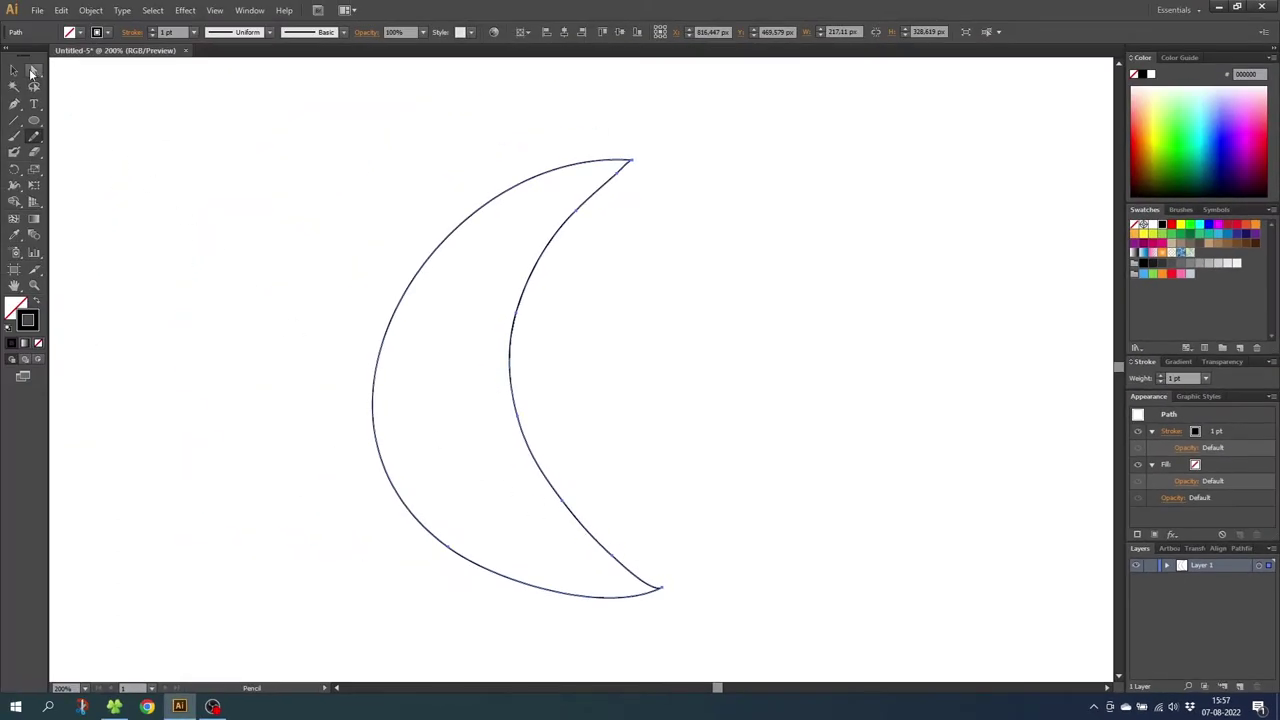
pyautogui.click(662, 589)
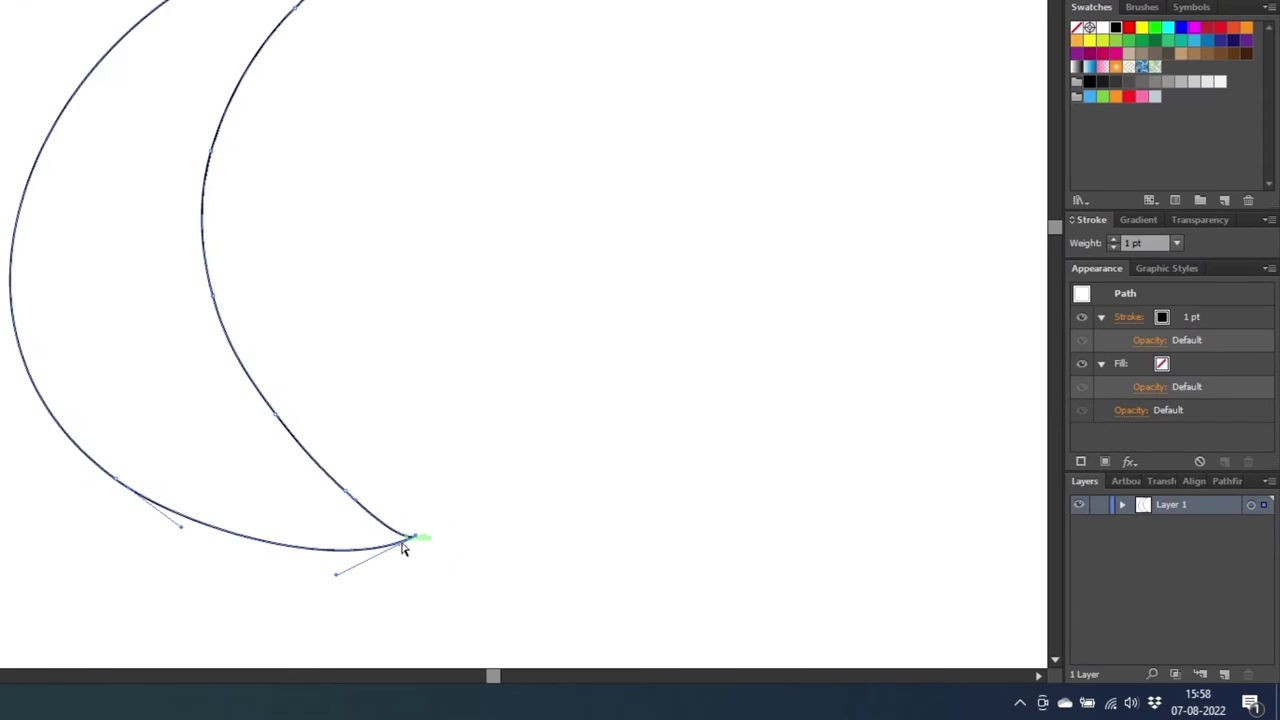
pyautogui.moveTo(401, 543); pyautogui.dragTo(386, 526)
pyautogui.click(426, 554)
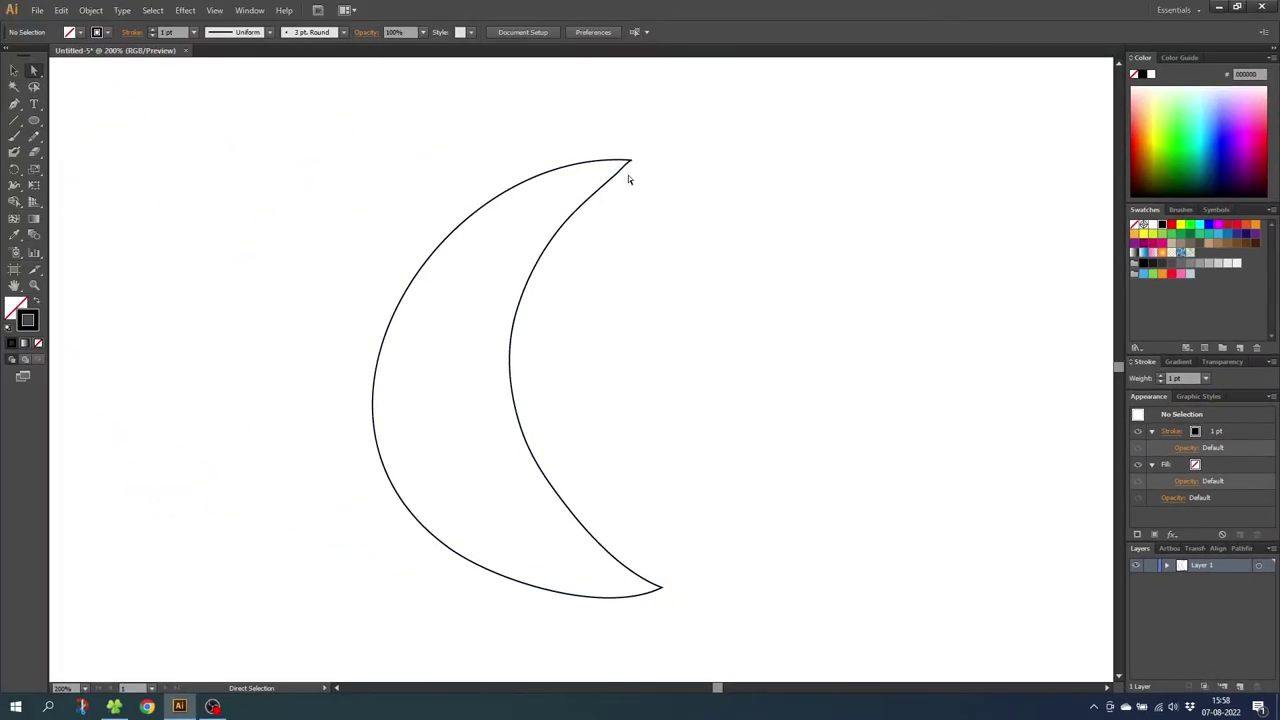
pyautogui.click(631, 160)
pyautogui.moveTo(619, 175); pyautogui.dragTo(605, 189)
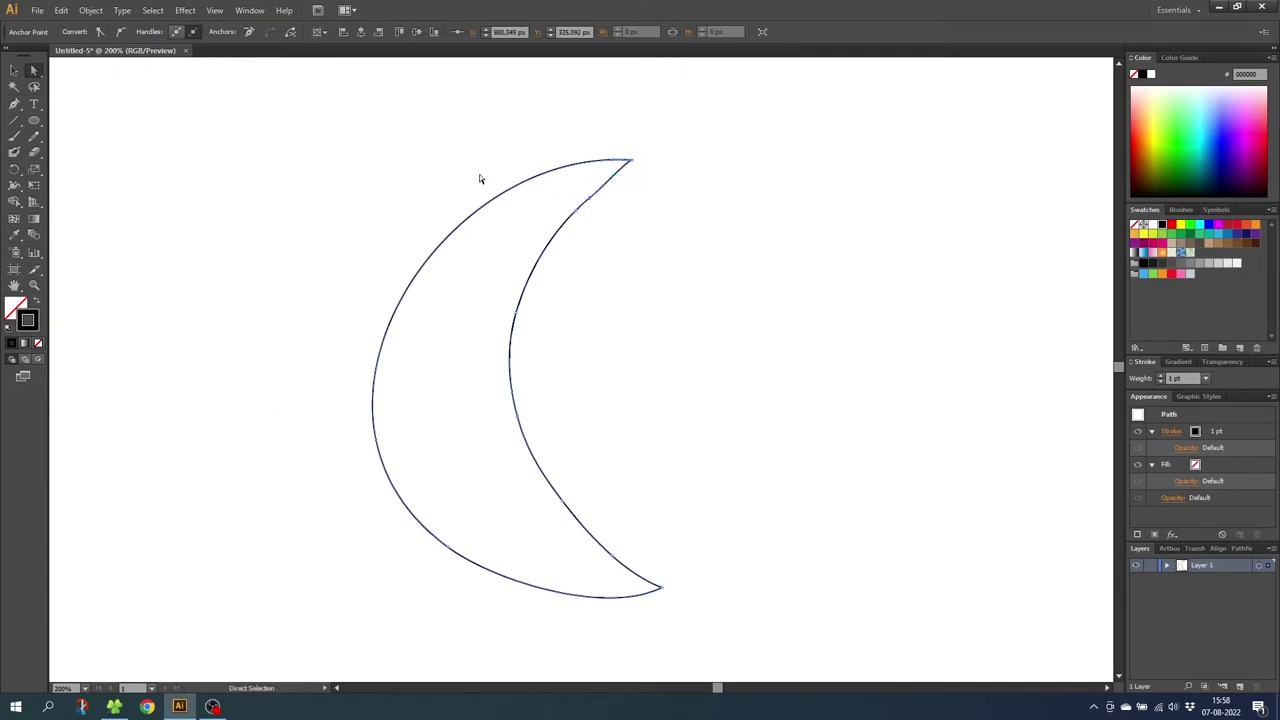
# - Delete the inner-curve anchor point just below the crescent's upper tip and deselect the path
pyautogui.click(14, 104)
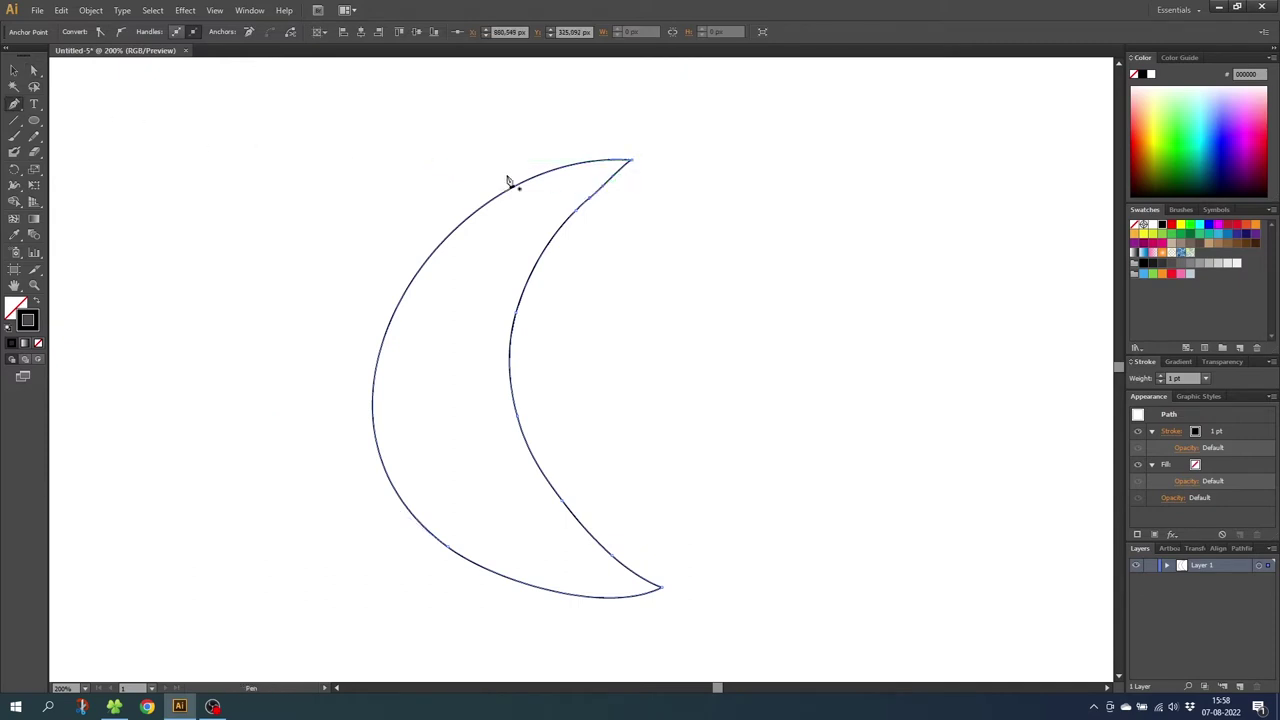
pyautogui.click(605, 189)
pyautogui.keyDown('ctrl'); pyautogui.click(515, 222); pyautogui.keyUp('ctrl')
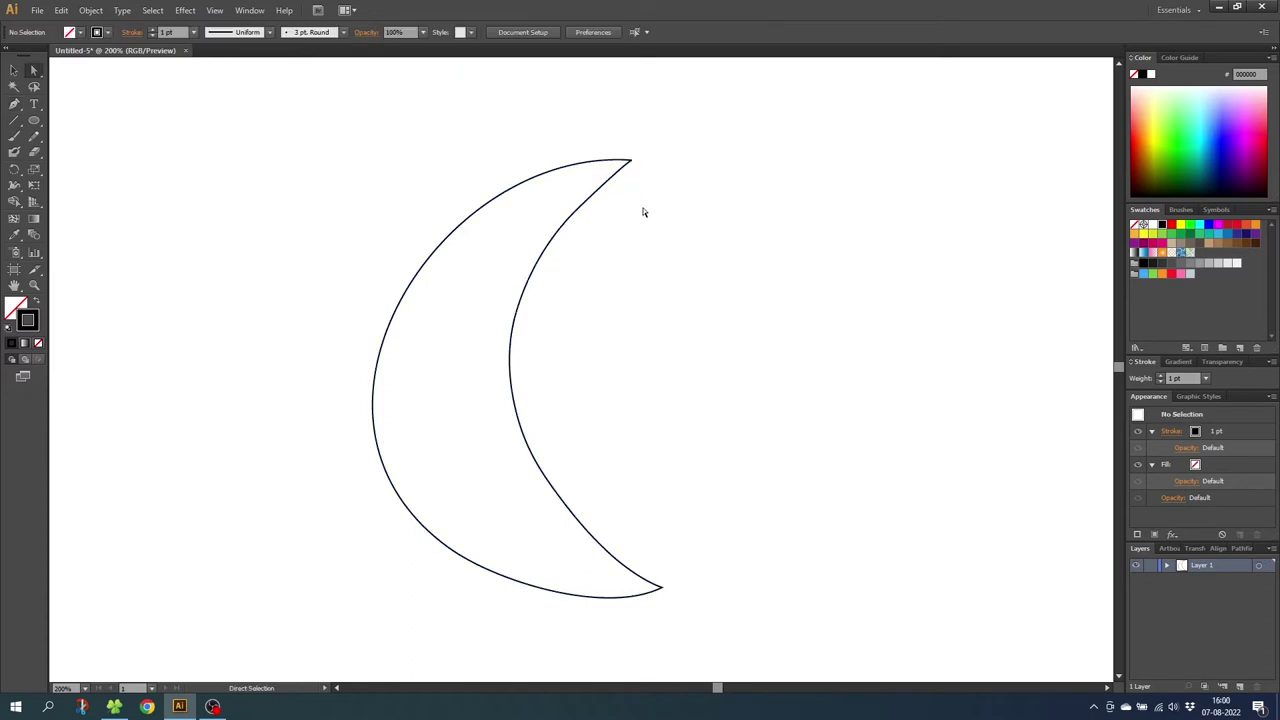
# - Select the whole crescent and give its stroke a round cap and round corner joins
pyautogui.click(13, 70)
pyautogui.moveTo(264, 149); pyautogui.dragTo(726, 509)
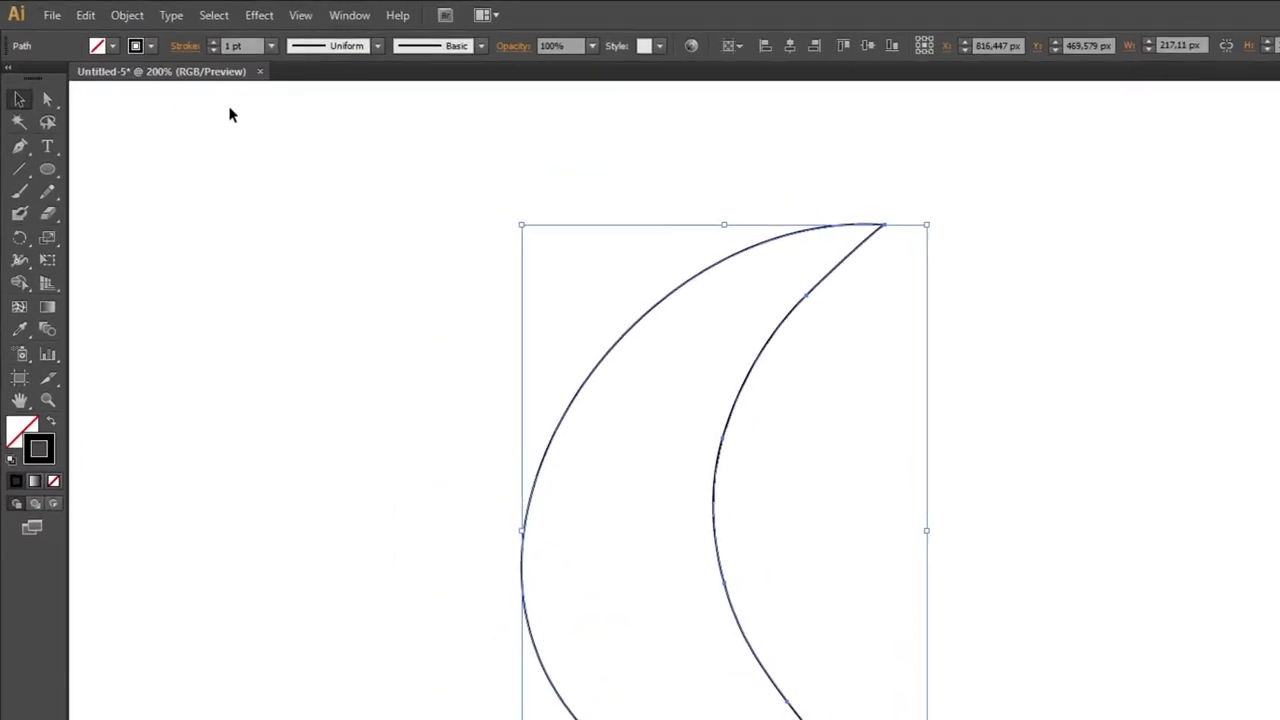
pyautogui.click(183, 47)
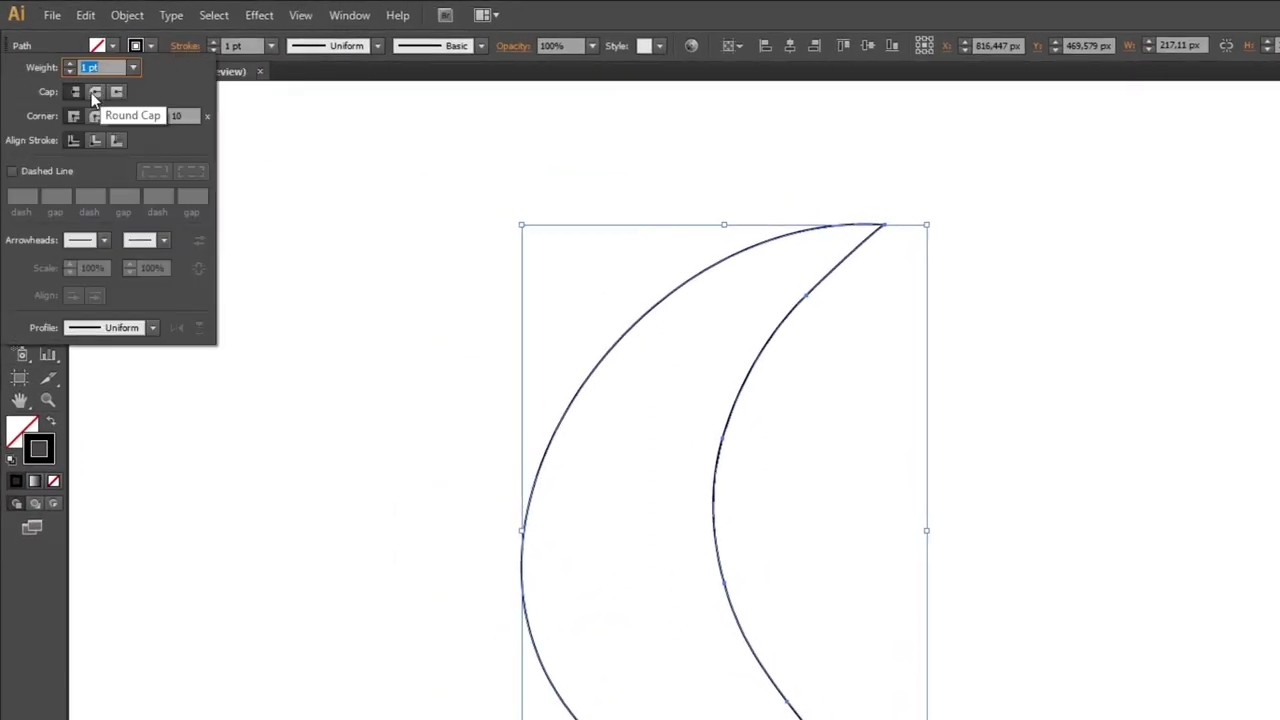
pyautogui.click(95, 117)
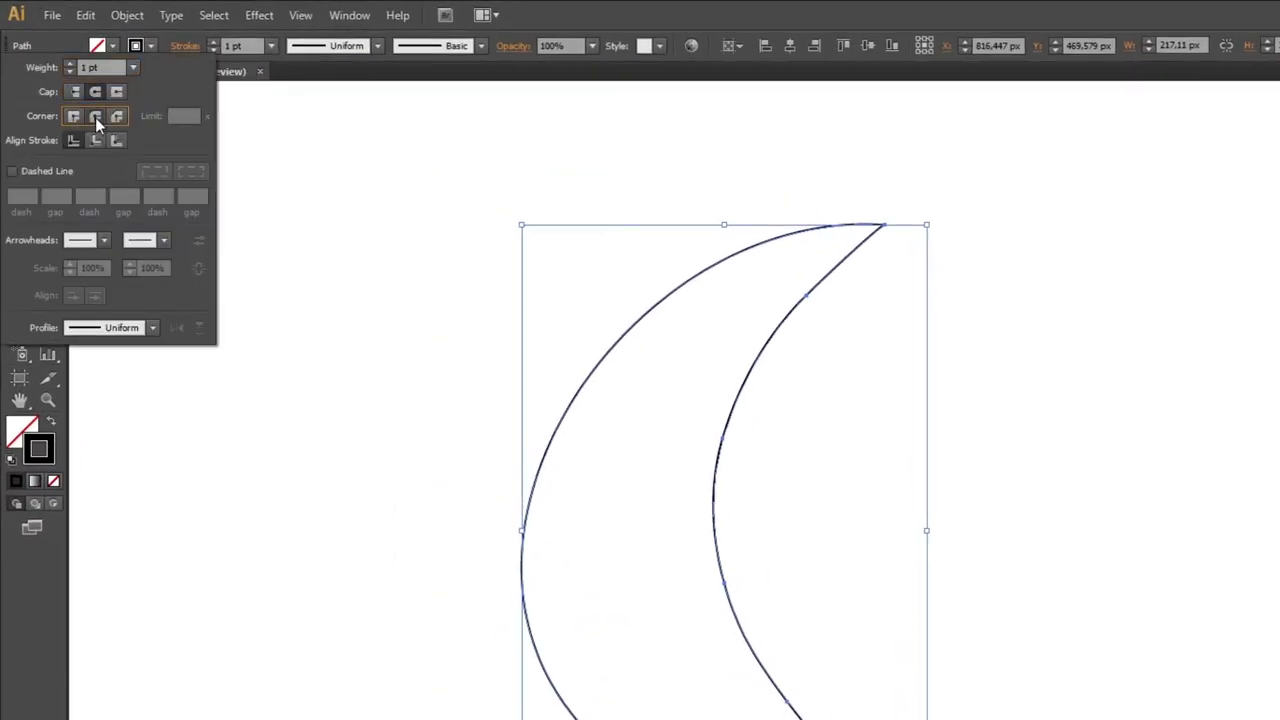
# - Widen the crescent's stroke midway along the outer and inner curves with the Width tool, to about 3.15 pt on the inner curve
pyautogui.click(19, 263)
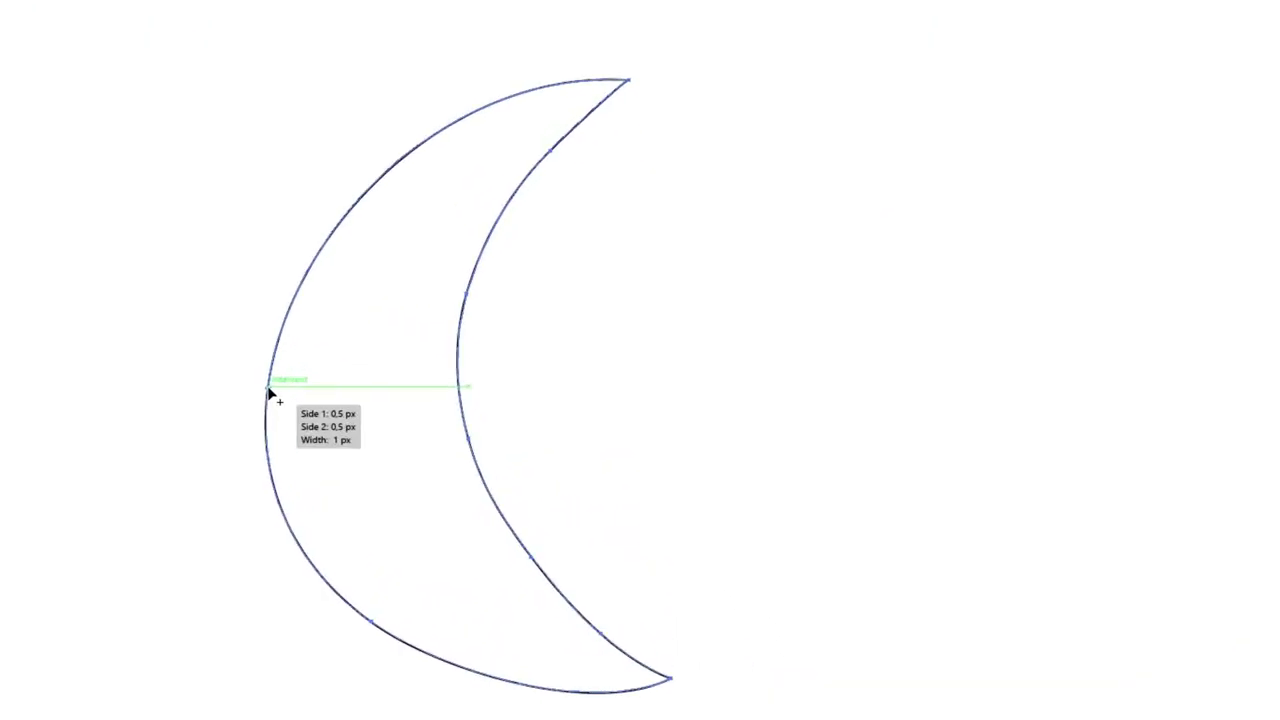
pyautogui.moveTo(274, 400); pyautogui.dragTo(266, 396)
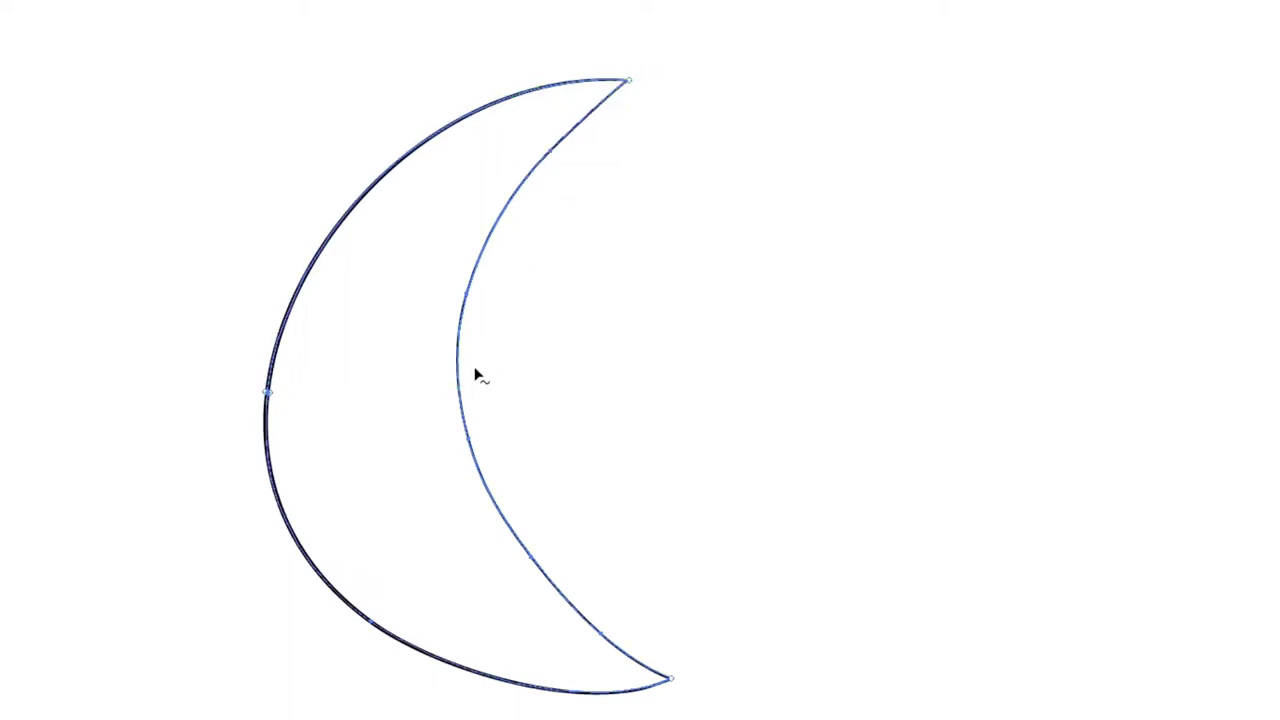
pyautogui.moveTo(461, 398); pyautogui.dragTo(462, 390)
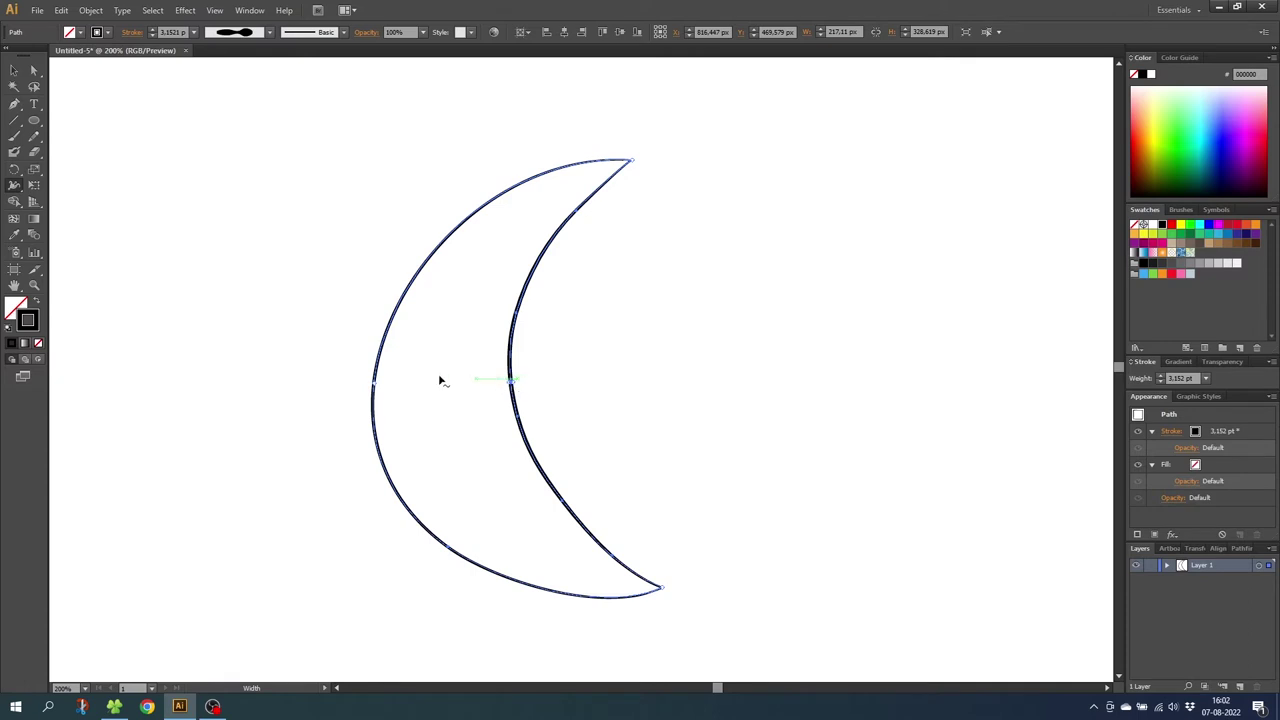
# - Fill the crescent with a pale cream yellow
pyautogui.click(1156, 91)
pyautogui.click(1153, 91)
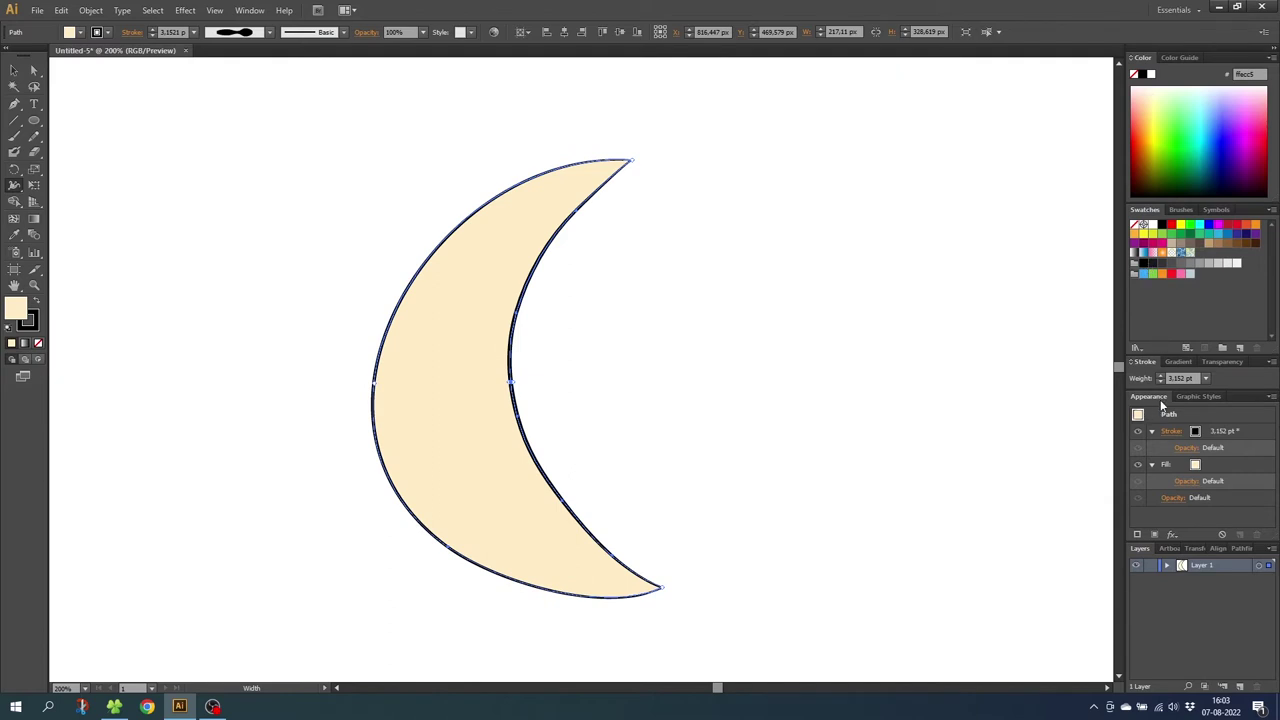
# - Offset only the crescent's fill with a Transform effect, moving it 10 px horizontally and 10 px vertically
pyautogui.click(249, 10)
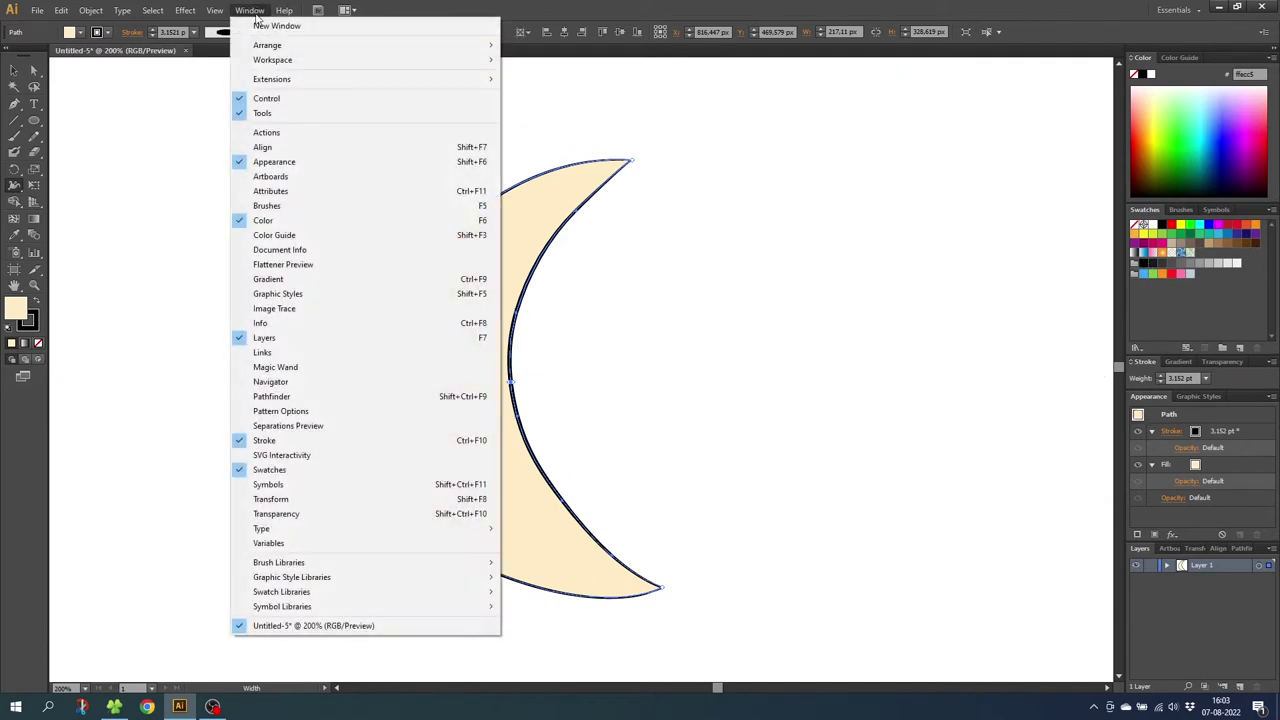
pyautogui.click(303, 167)
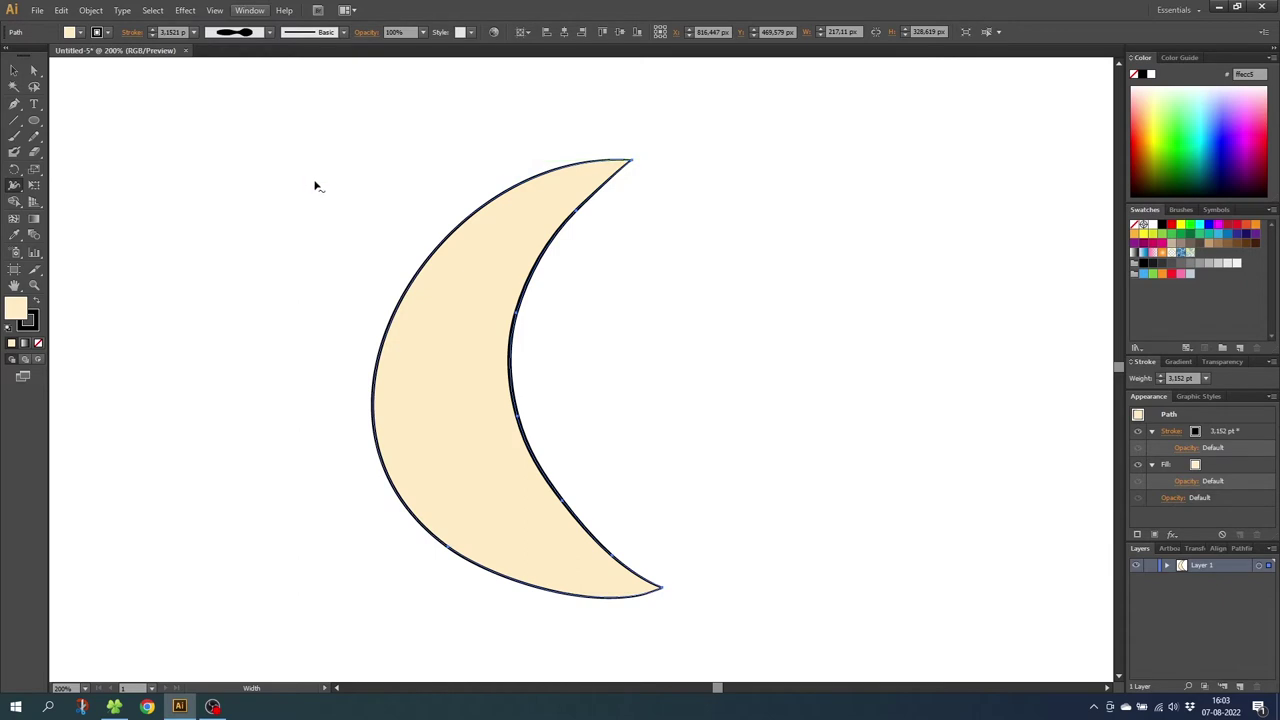
pyautogui.click(1211, 465)
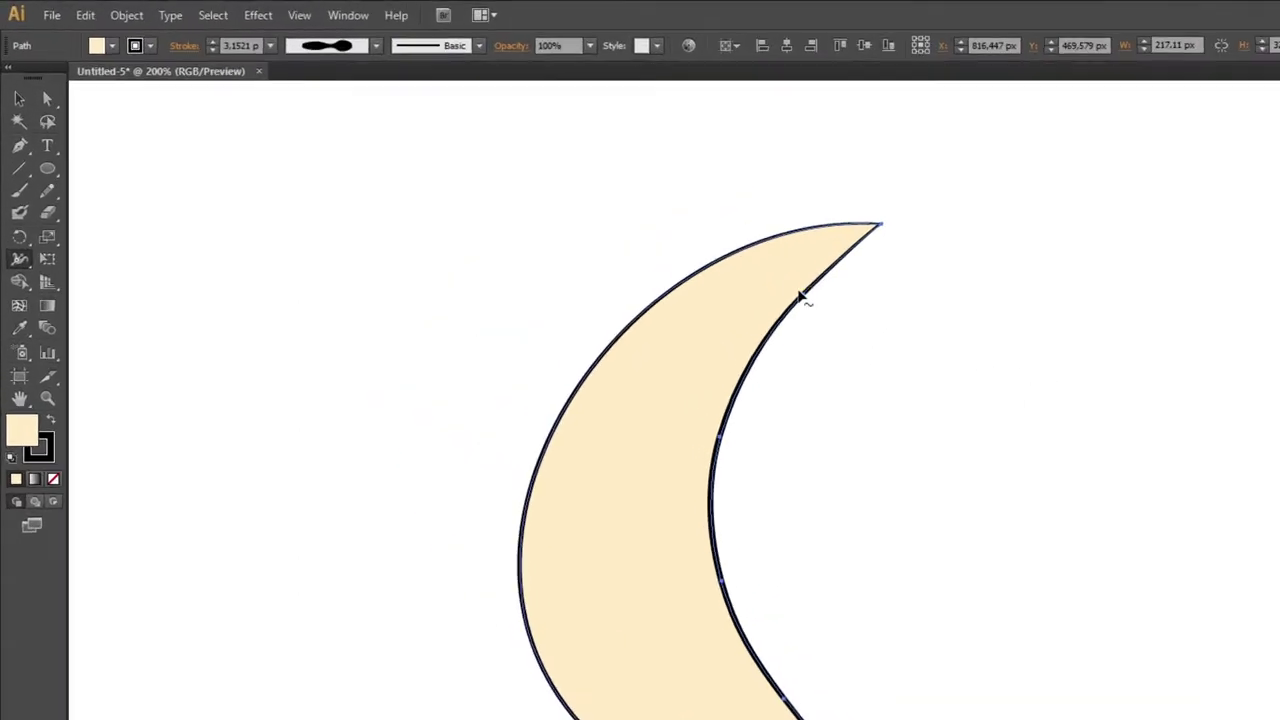
pyautogui.click(259, 15)
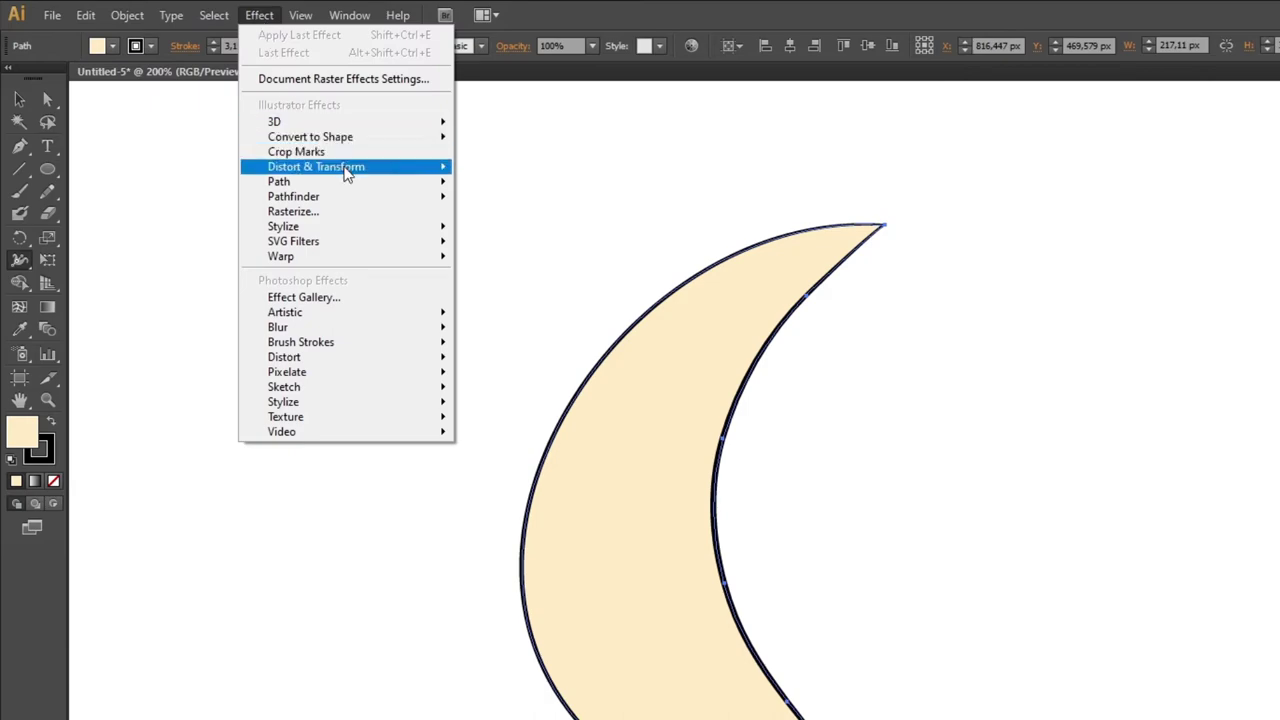
pyautogui.moveTo(352, 168)
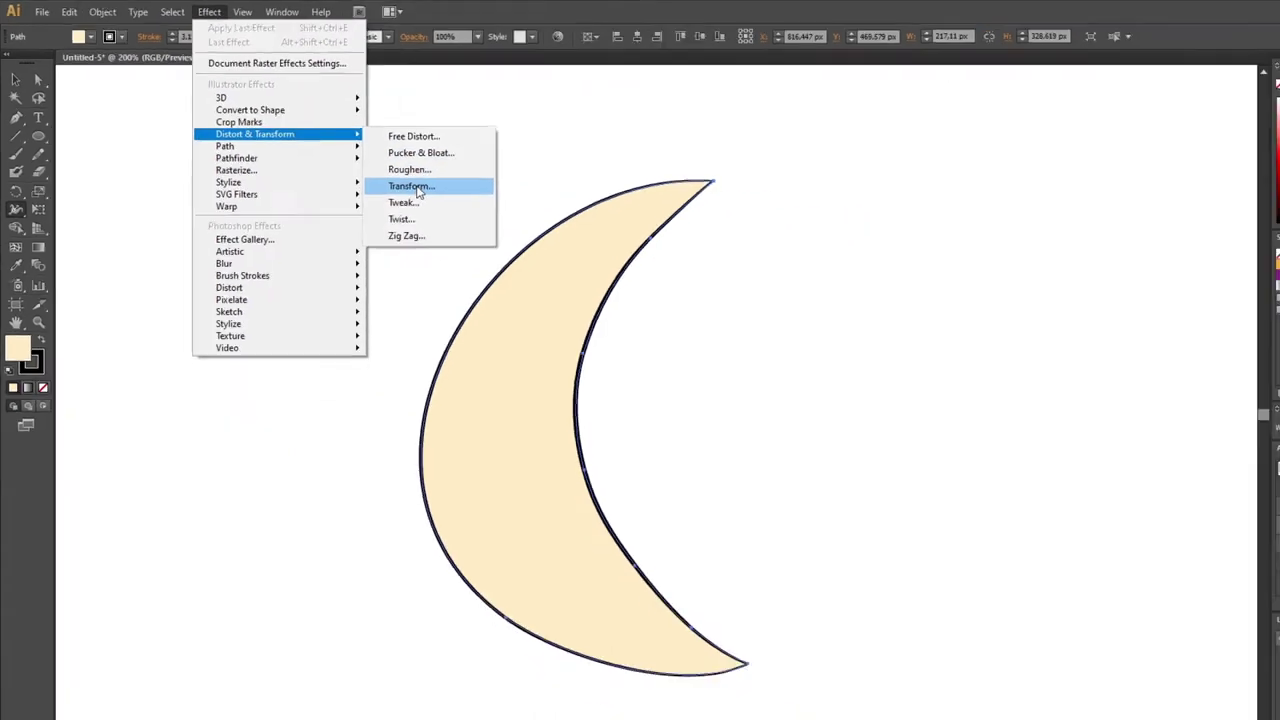
pyautogui.click(412, 187)
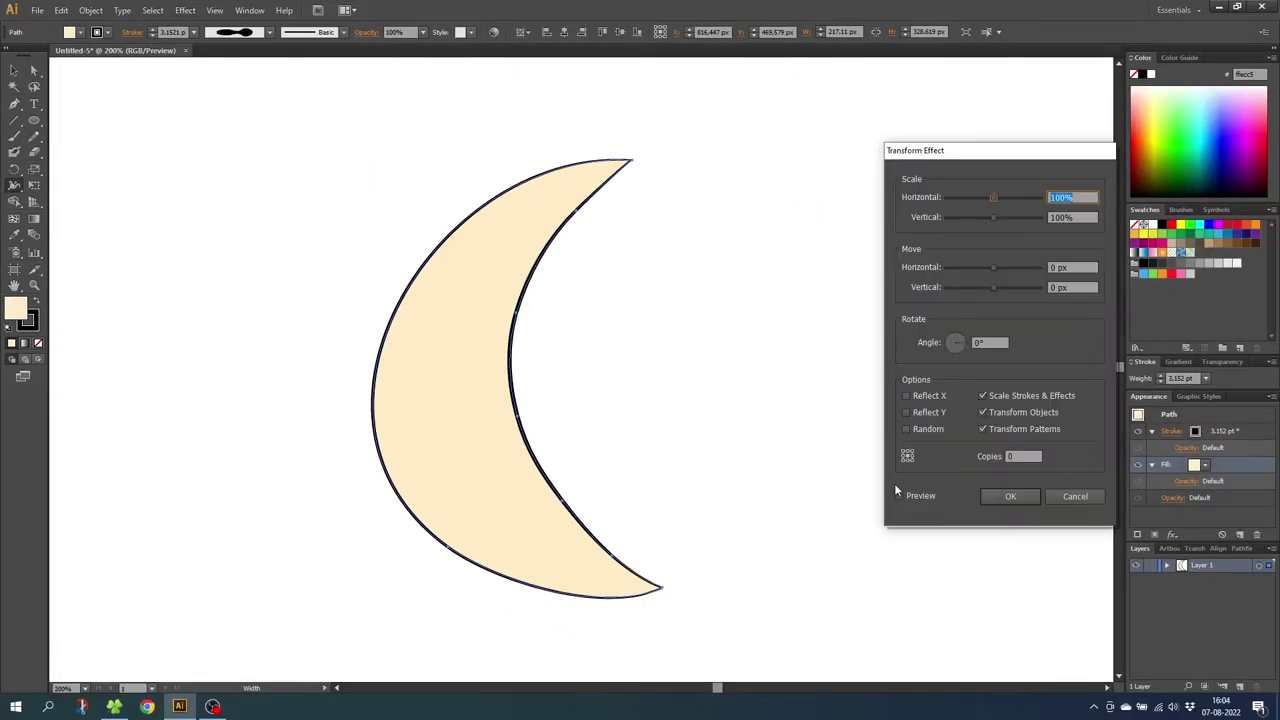
pyautogui.click(901, 495)
pyautogui.moveTo(993, 267); pyautogui.dragTo(1000, 287)
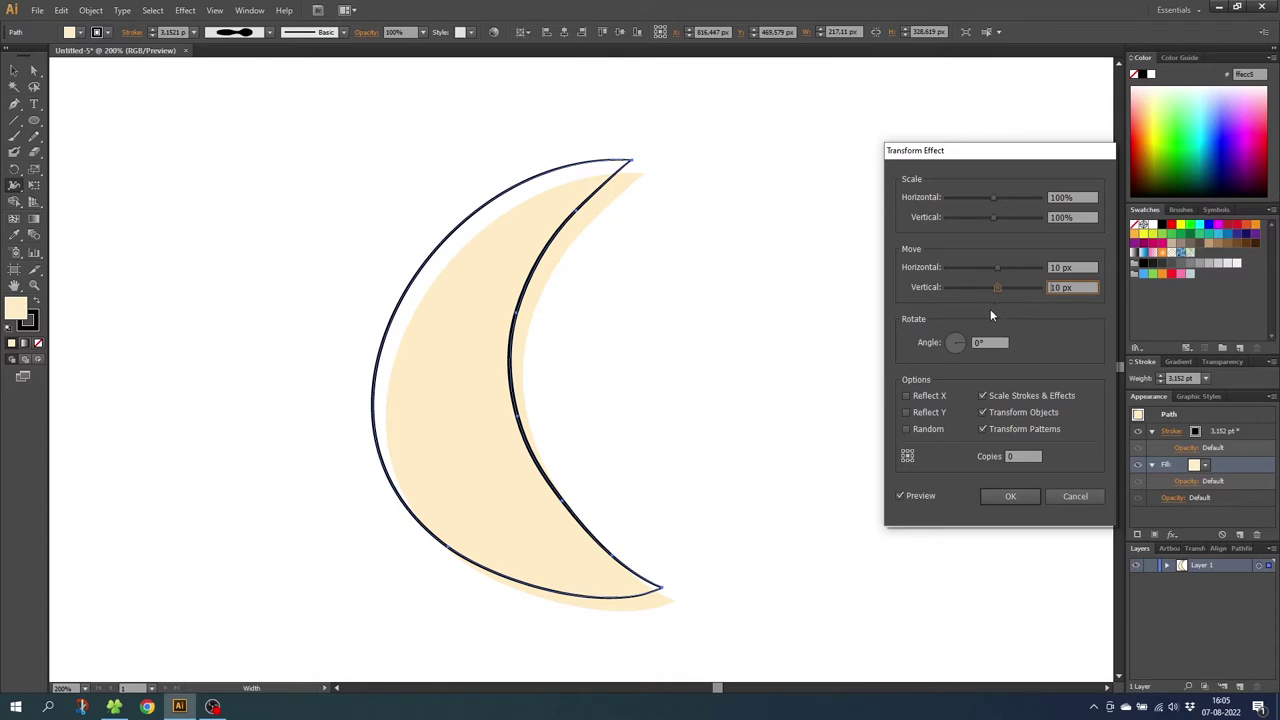
pyautogui.click(1006, 496)
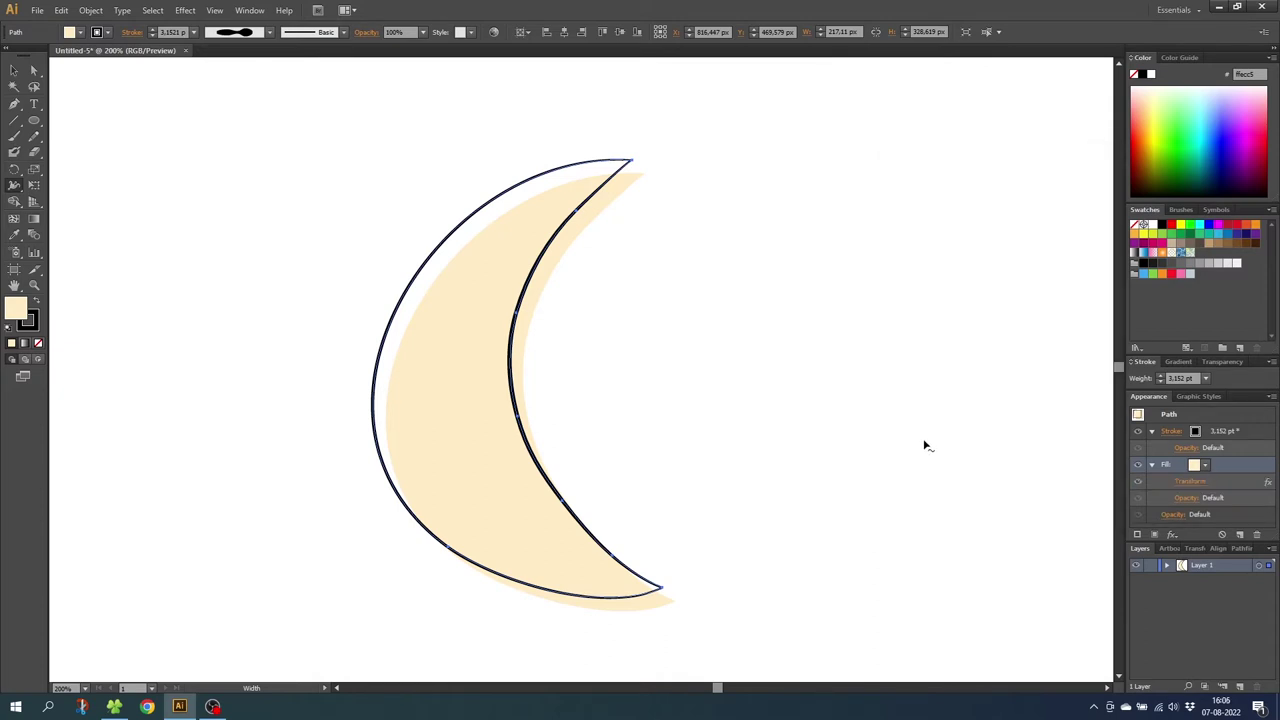
# - Draw a smiling mouth line reaching the inner outline and an arched closed eye about 14 by 7 px above it with the Pencil tool
pyautogui.click(33, 285)
pyautogui.moveTo(332, 236); pyautogui.dragTo(620, 492)
pyautogui.click(33, 137)
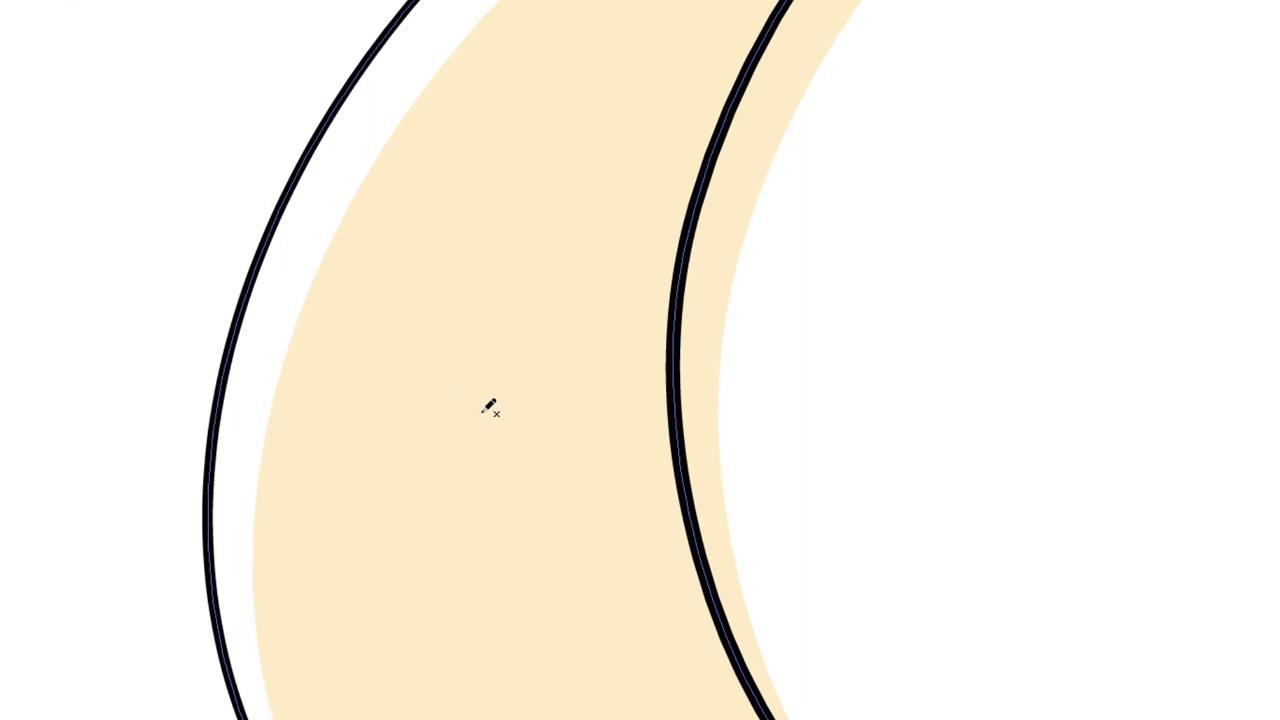
pyautogui.moveTo(481, 412)
pyautogui.mouseDown()
pyautogui.moveTo(581, 434)
pyautogui.moveTo(684, 413)
pyautogui.mouseUp()
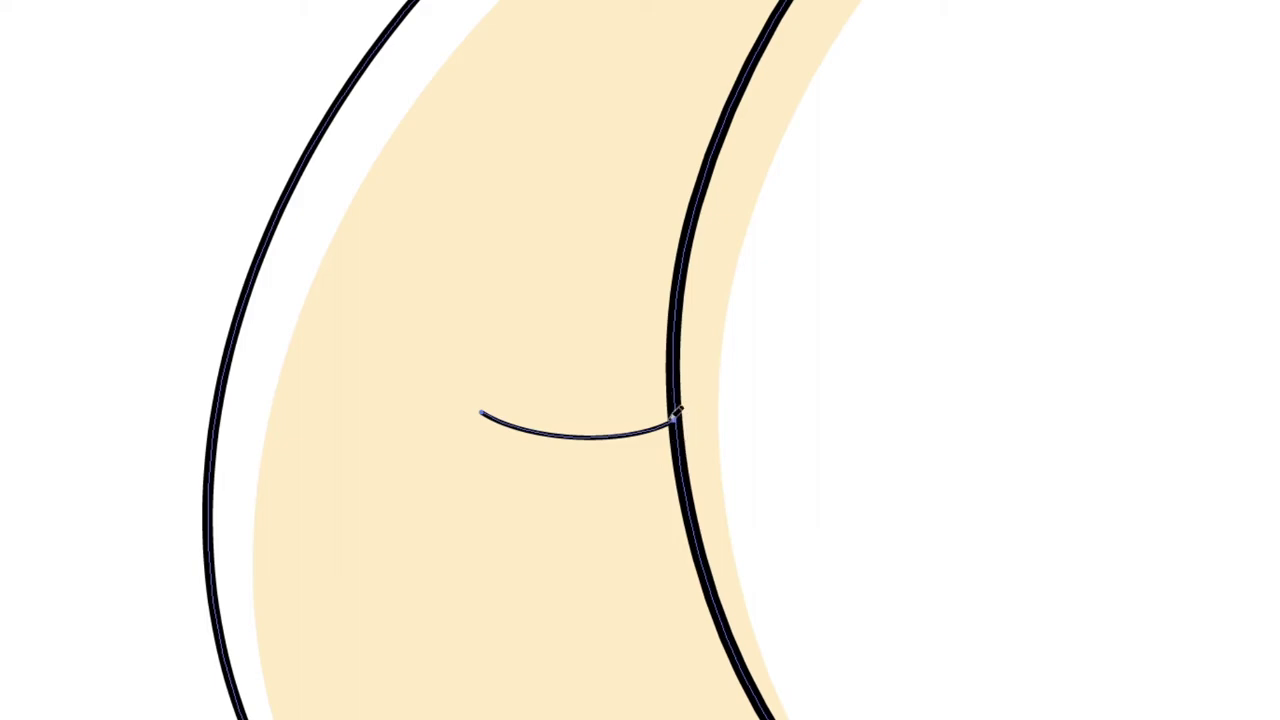
pyautogui.moveTo(499, 262)
pyautogui.mouseDown()
pyautogui.moveTo(535, 233)
pyautogui.moveTo(571, 255)
pyautogui.mouseUp()
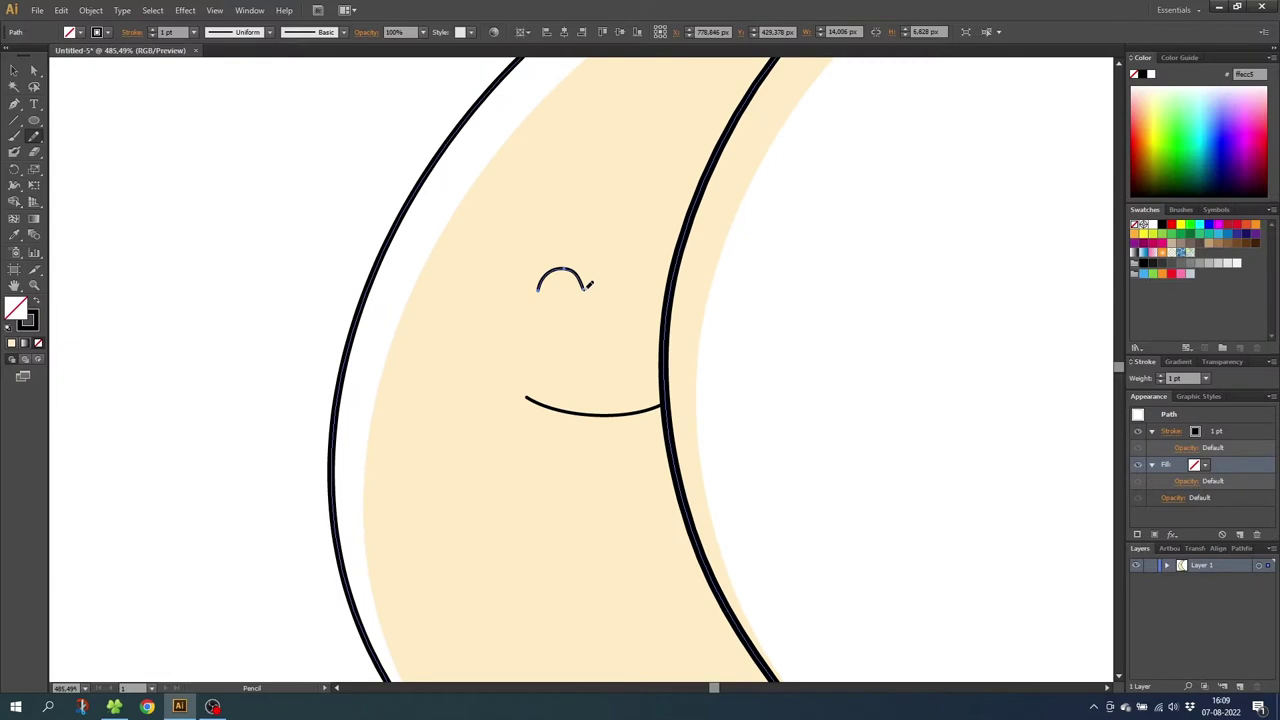
# - Widen the eye's stroke at its peak to about 2.37 pt and the mouth's outer end to about 3.54 px with the Width tool
pyautogui.click(15, 187)
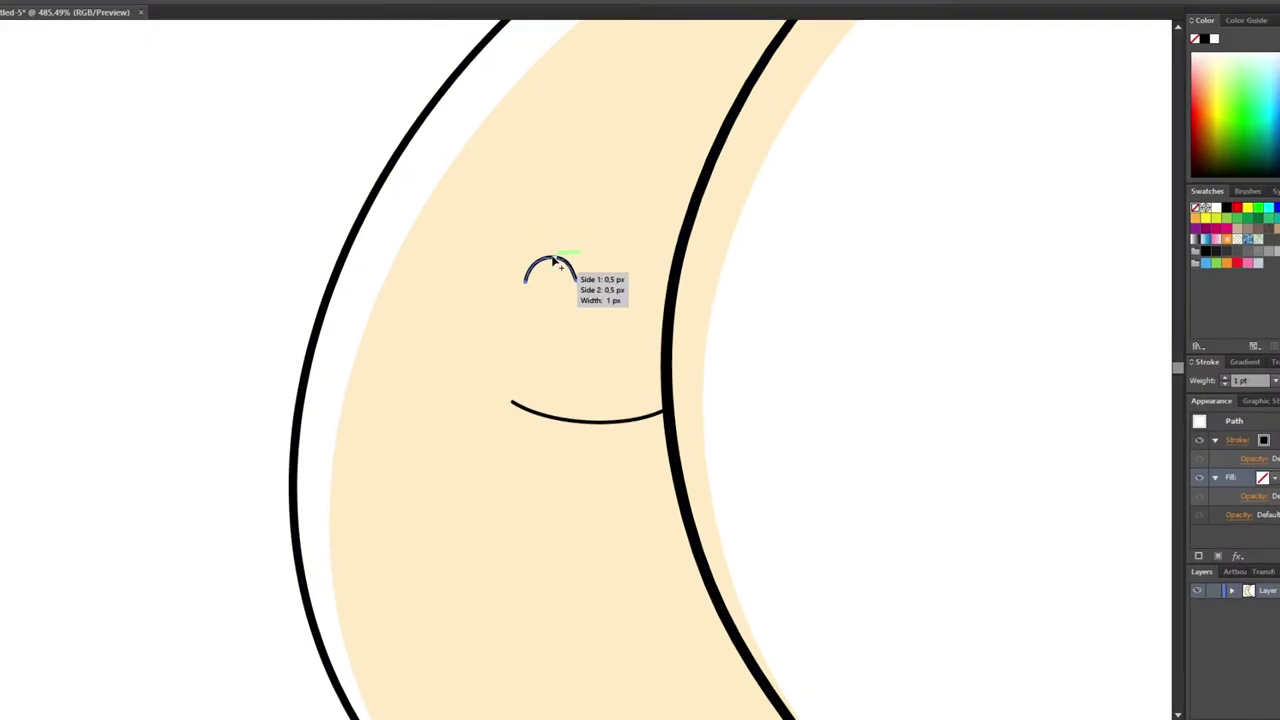
pyautogui.moveTo(553, 258); pyautogui.dragTo(552, 252)
pyautogui.moveTo(515, 406); pyautogui.dragTo(510, 401)
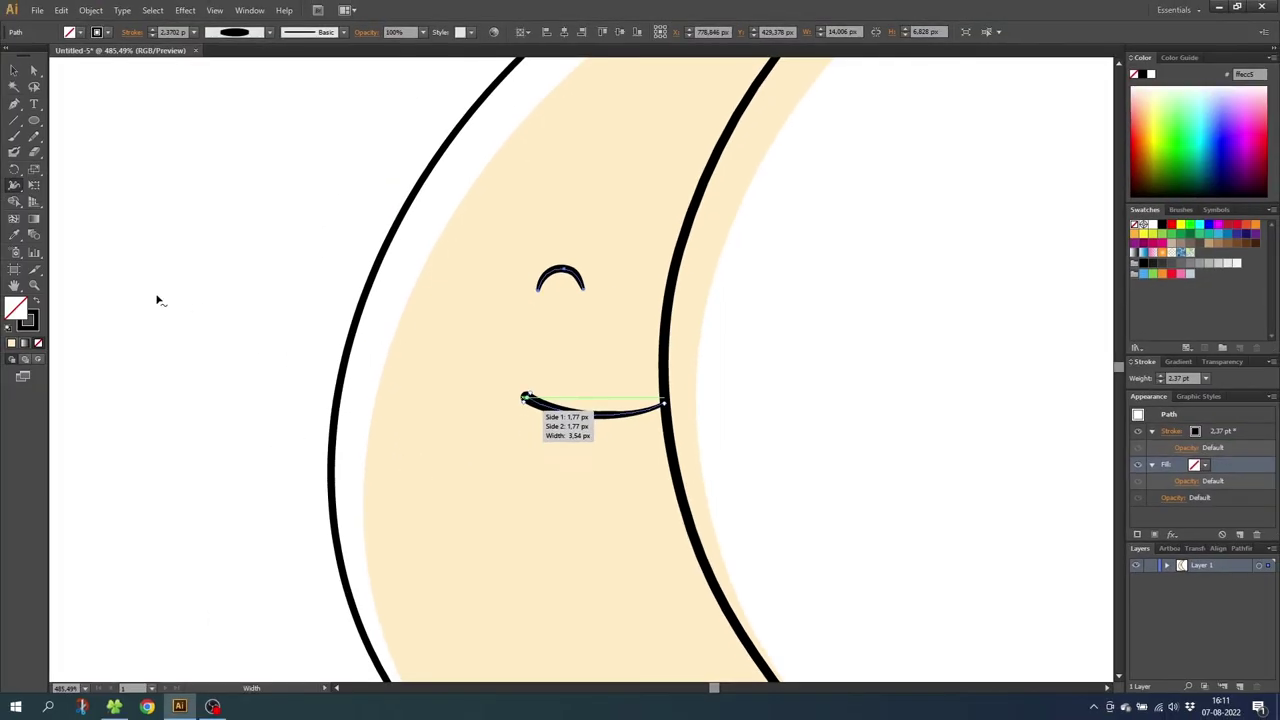
pyautogui.click(33, 285)
pyautogui.keyDown('alt'); pyautogui.click(606, 380); pyautogui.keyUp('alt')
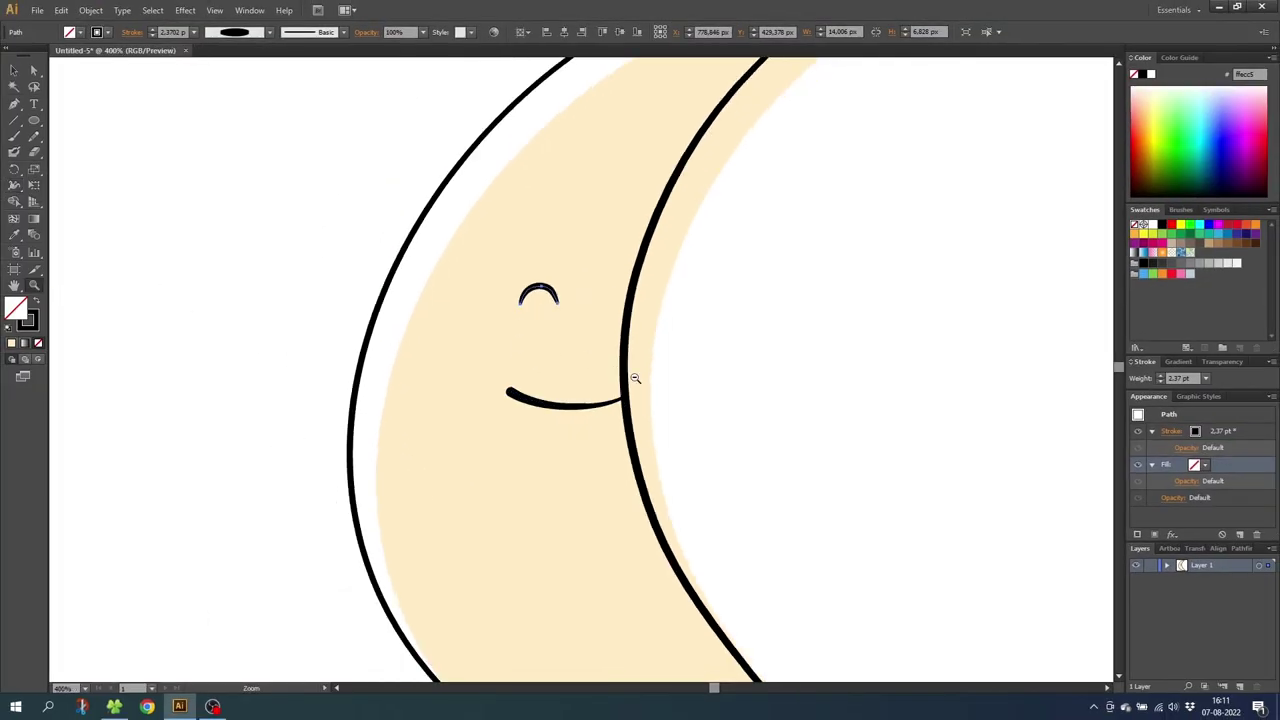
pyautogui.keyDown('alt'); pyautogui.click(630, 393); pyautogui.keyUp('alt')
pyautogui.keyDown('alt'); pyautogui.click(630, 393); pyautogui.keyUp('alt')
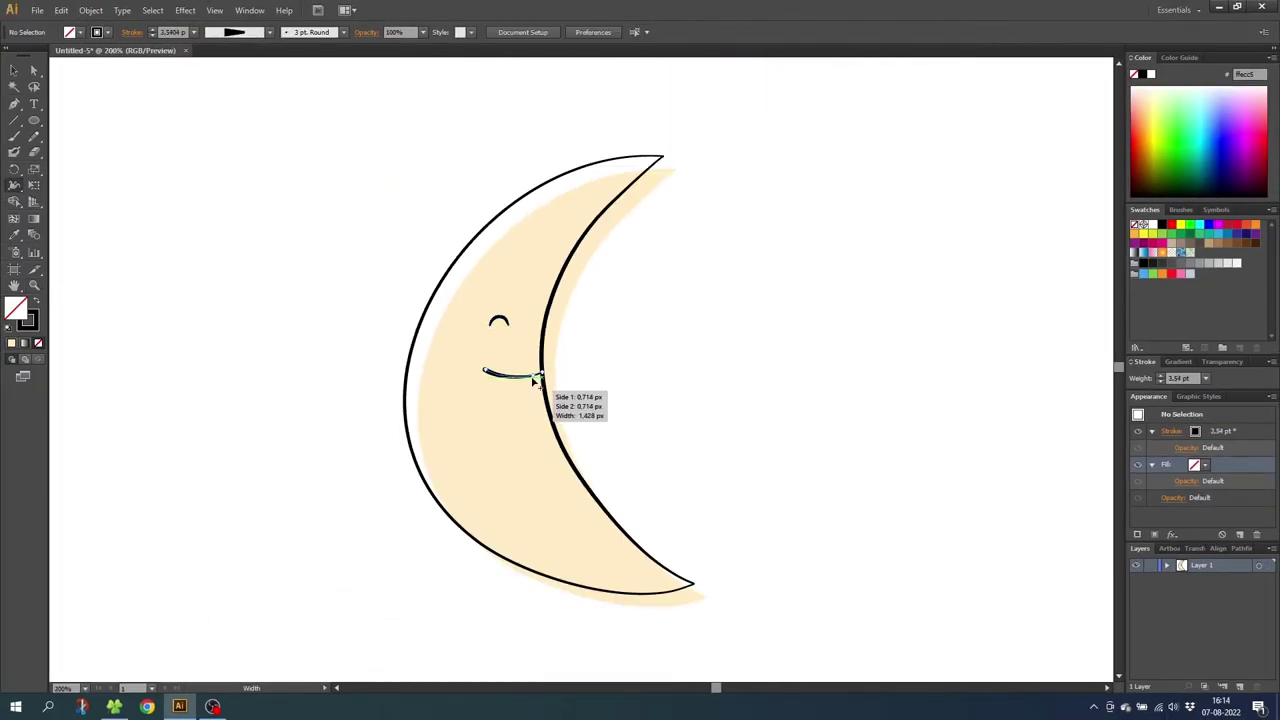
# - Rebalance the mouth's stroke with the Width tool, widening its inner end and thinning its outer end, with a maximum of about 2.85 pt
pyautogui.click(33, 285)
pyautogui.moveTo(390, 315); pyautogui.dragTo(650, 416)
pyautogui.press('v')
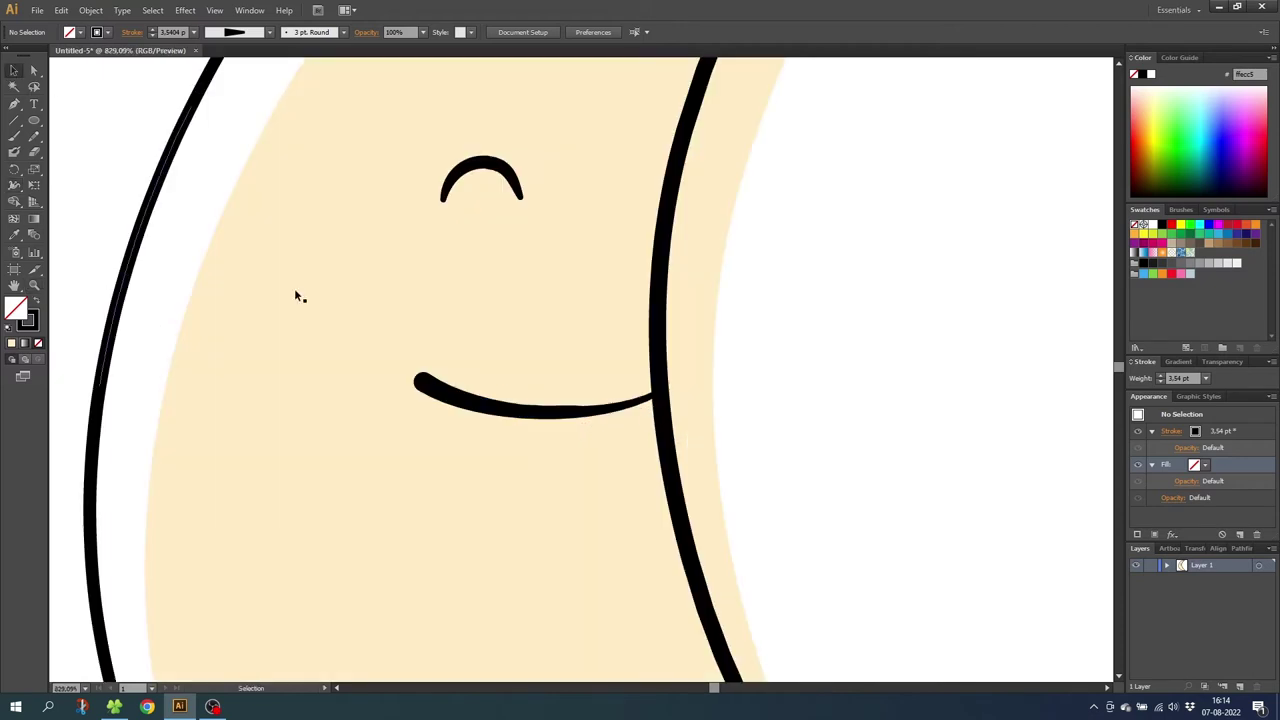
pyautogui.click(497, 410)
pyautogui.click(14, 185)
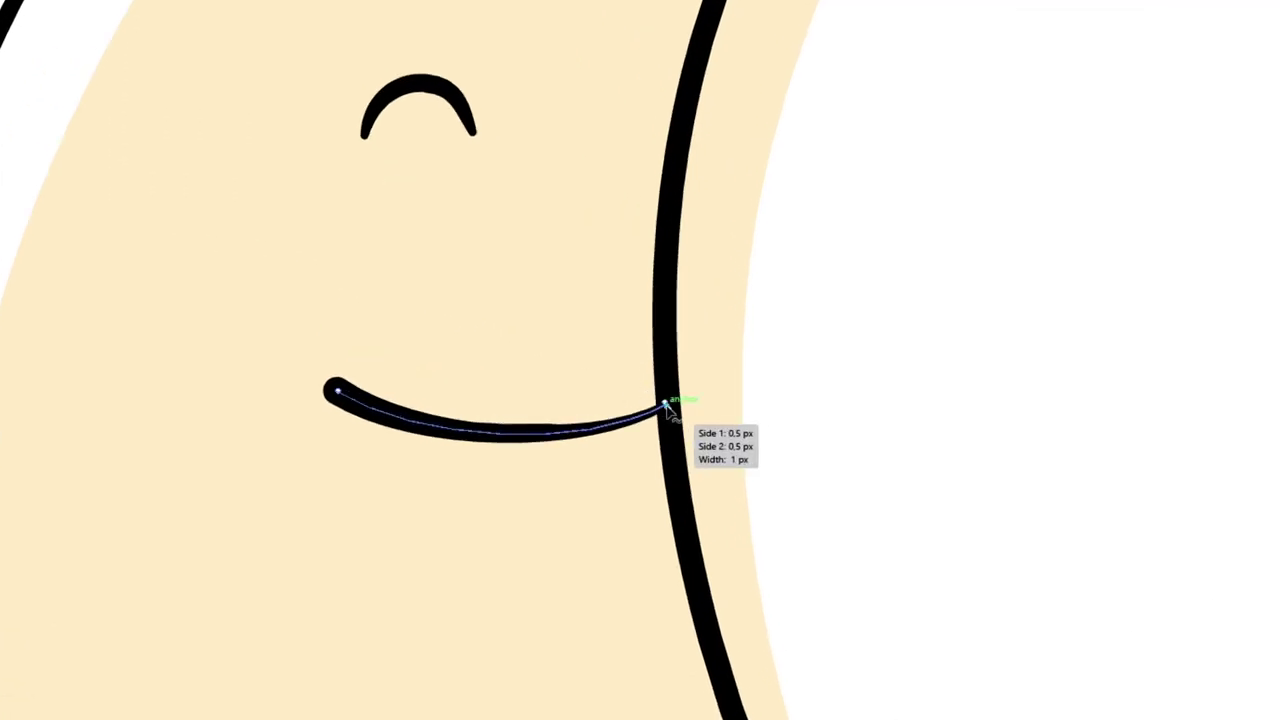
pyautogui.moveTo(665, 405); pyautogui.dragTo(671, 400)
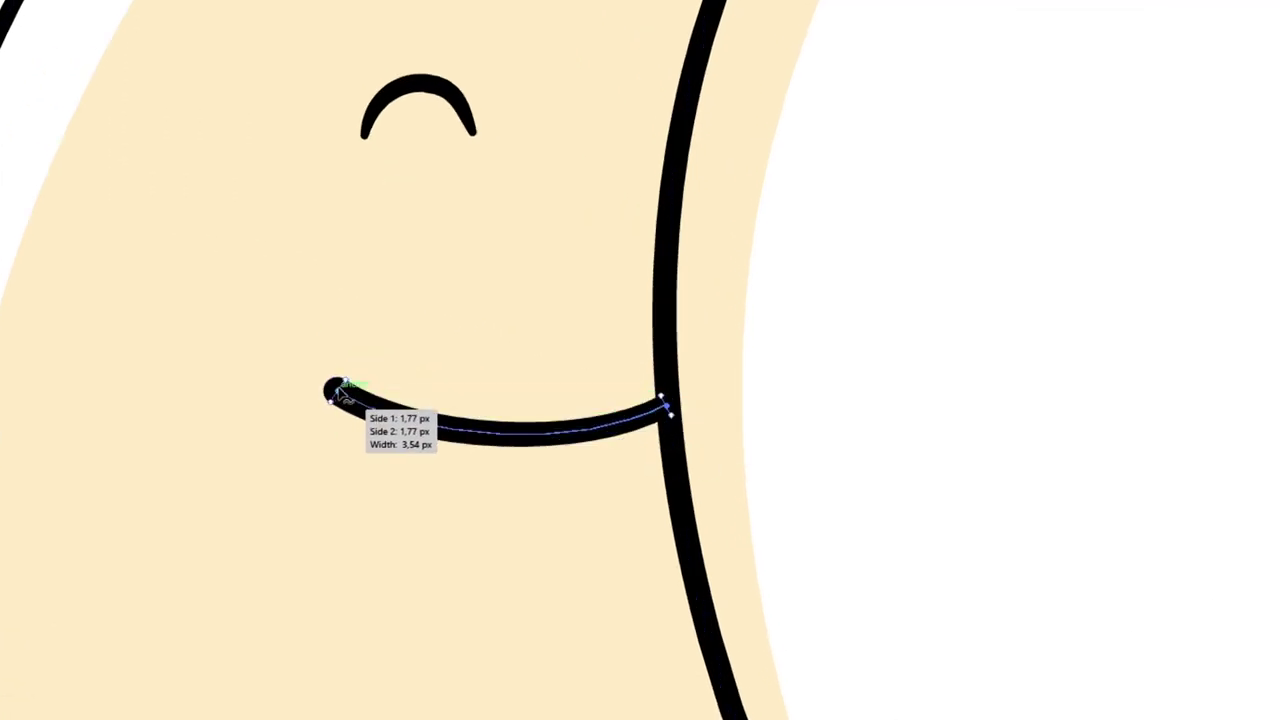
pyautogui.moveTo(338, 388); pyautogui.dragTo(346, 392)
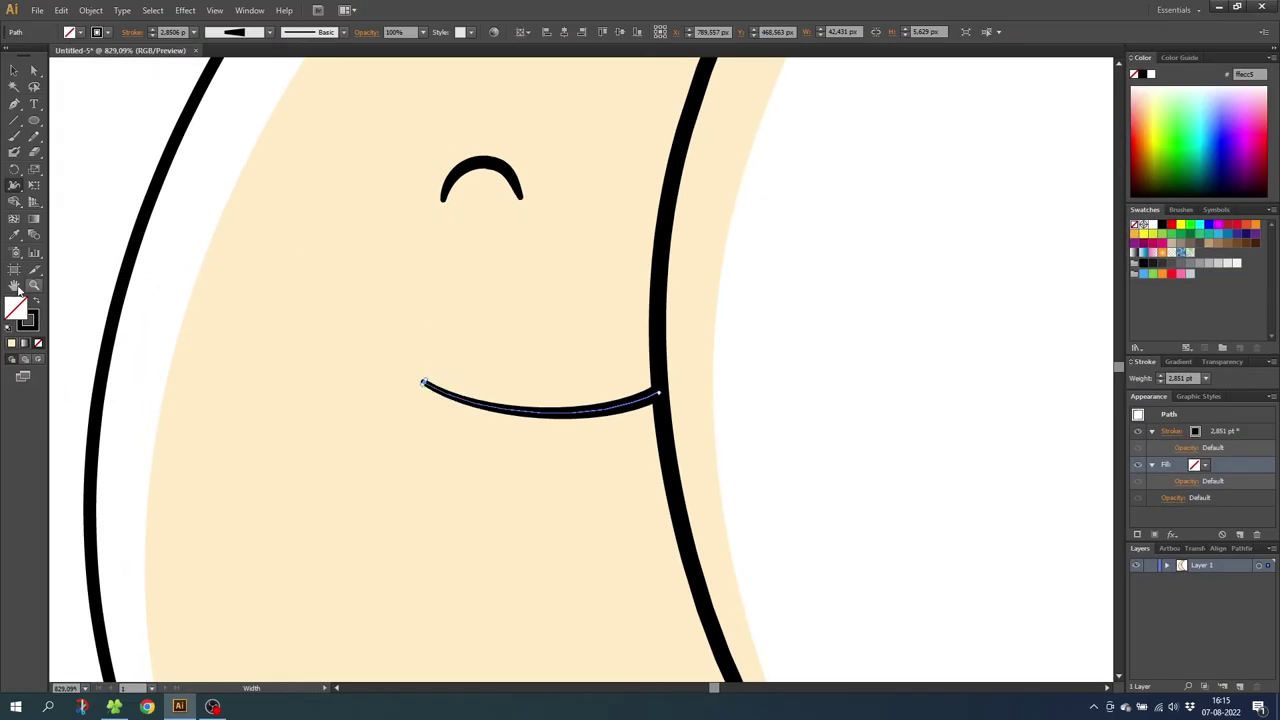
# - Group the crescent with its eye and mouth, and move the group about 340 px to the left
pyautogui.click(33, 285)
pyautogui.keyDown('alt'); pyautogui.click(556, 337); pyautogui.keyUp('alt')
pyautogui.keyDown('alt'); pyautogui.click(550, 366); pyautogui.keyUp('alt')
pyautogui.keyDown('alt'); pyautogui.click(580, 367); pyautogui.keyUp('alt')
pyautogui.keyDown('alt'); pyautogui.click(606, 369); pyautogui.keyUp('alt')
pyautogui.keyDown('alt'); pyautogui.click(627, 371); pyautogui.keyUp('alt')
pyautogui.keyDown('alt'); pyautogui.click(633, 393); pyautogui.keyUp('alt')
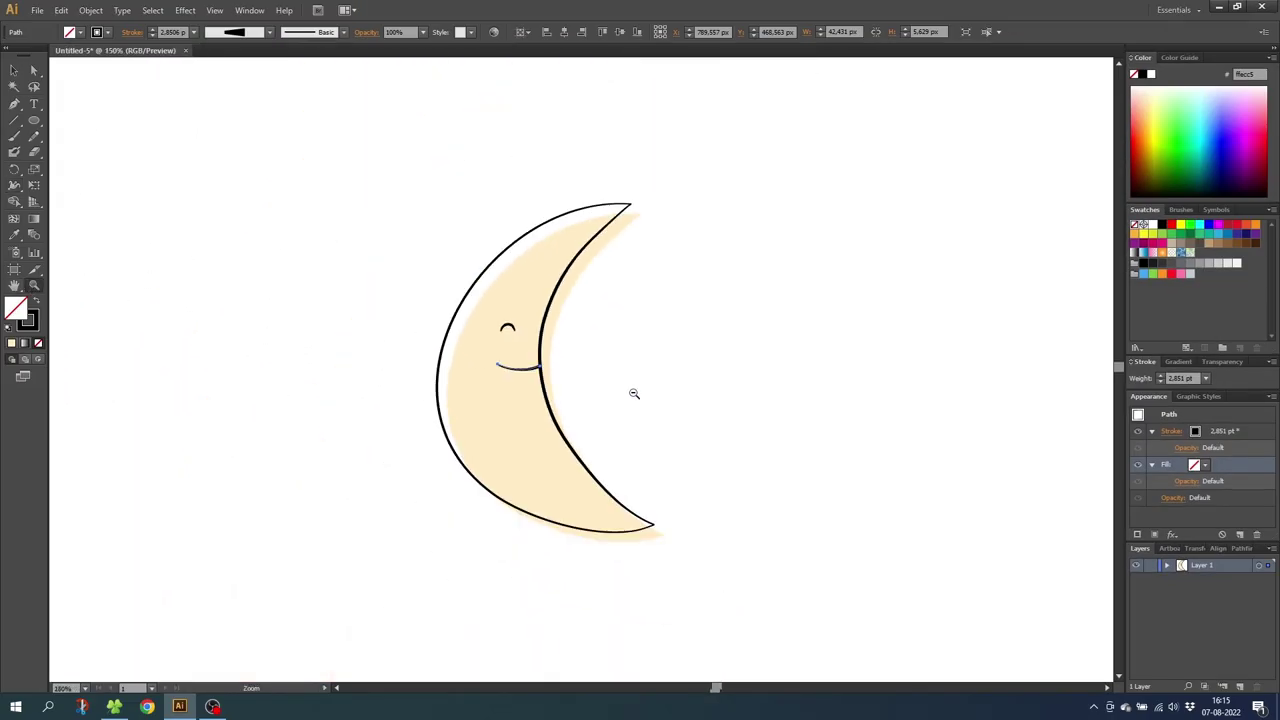
pyautogui.click(14, 71)
pyautogui.moveTo(357, 220); pyautogui.dragTo(662, 503)
pyautogui.rightClick(492, 384)
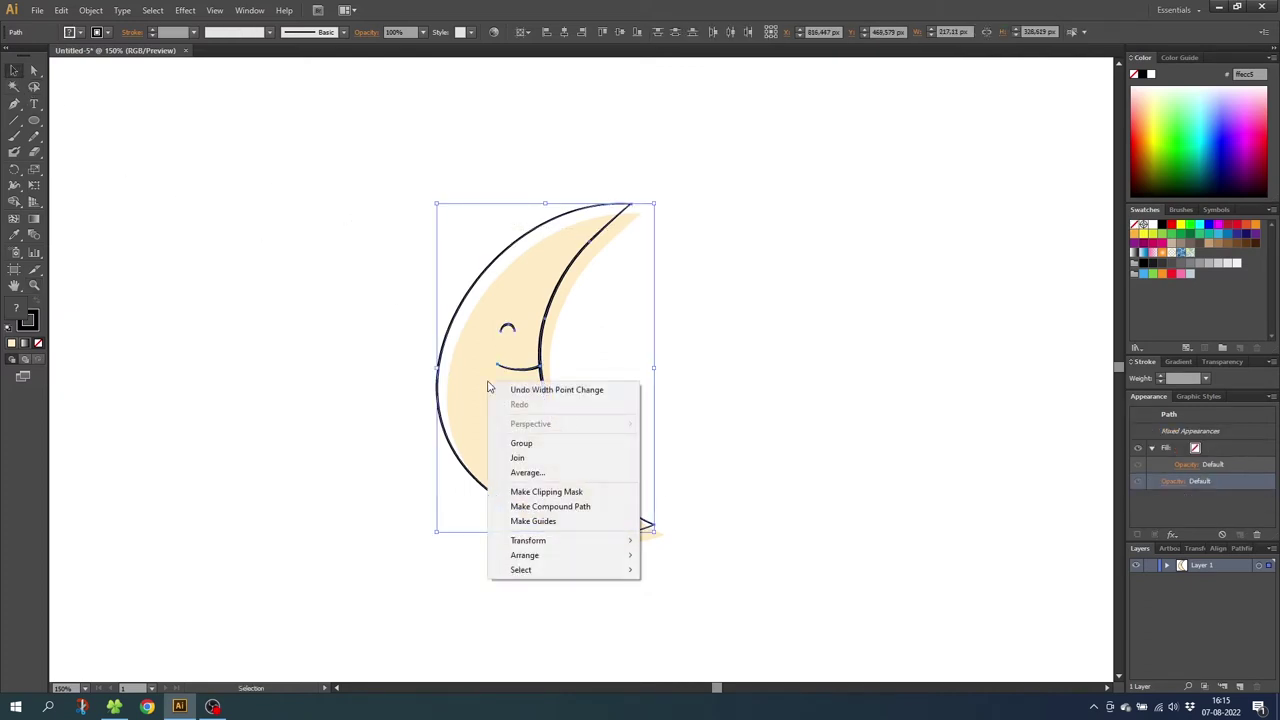
pyautogui.click(522, 443)
pyautogui.moveTo(533, 397); pyautogui.dragTo(193, 384)
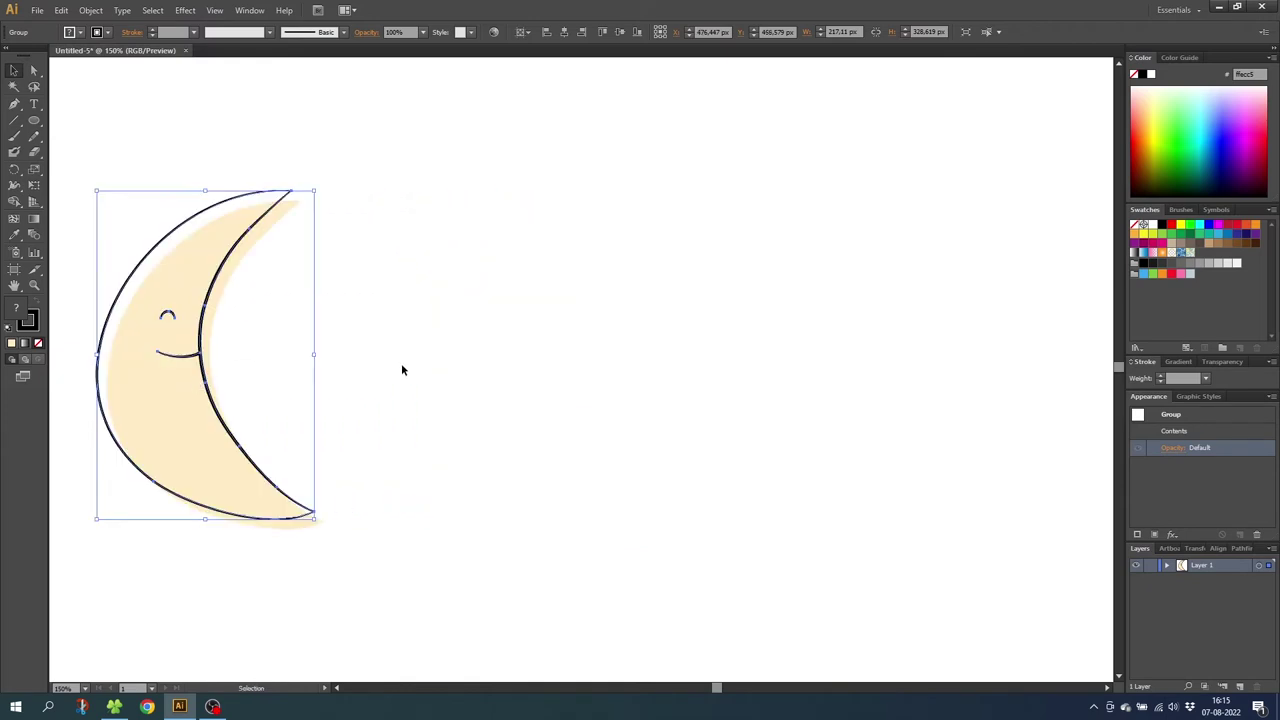
# - Draw a puffy cloud outline about 284 by 237 px to the right of the moon with the Pencil tool
pyautogui.click(34, 138)
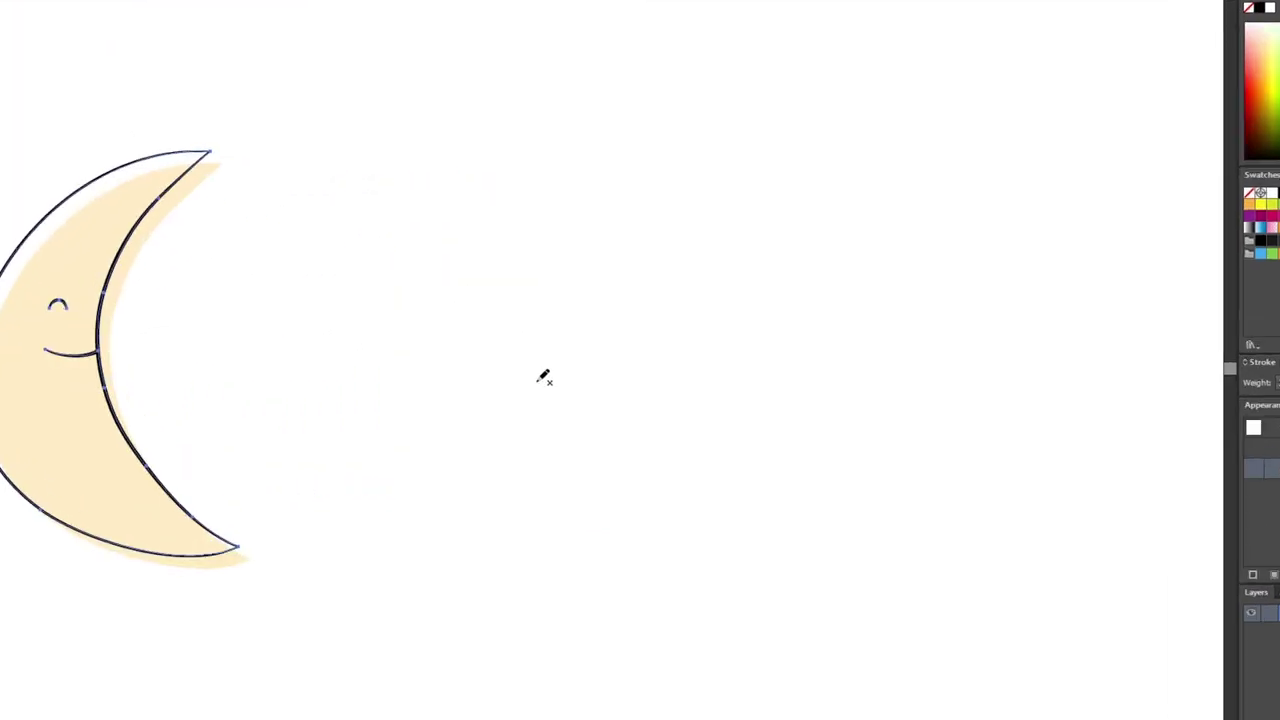
pyautogui.moveTo(561, 389)
pyautogui.mouseDown()
pyautogui.moveTo(708, 221)
pyautogui.moveTo(962, 393)
pyautogui.moveTo(569, 479)
pyautogui.mouseUp()
pyautogui.moveTo(538, 527); pyautogui.dragTo(528, 390)
pyautogui.hotkey('ctrl', 'z')
pyautogui.moveTo(620, 370)
pyautogui.mouseDown()
pyautogui.moveTo(623, 306)
pyautogui.moveTo(849, 191)
pyautogui.moveTo(1000, 457)
pyautogui.moveTo(627, 430)
pyautogui.moveTo(628, 372)
pyautogui.mouseUp()
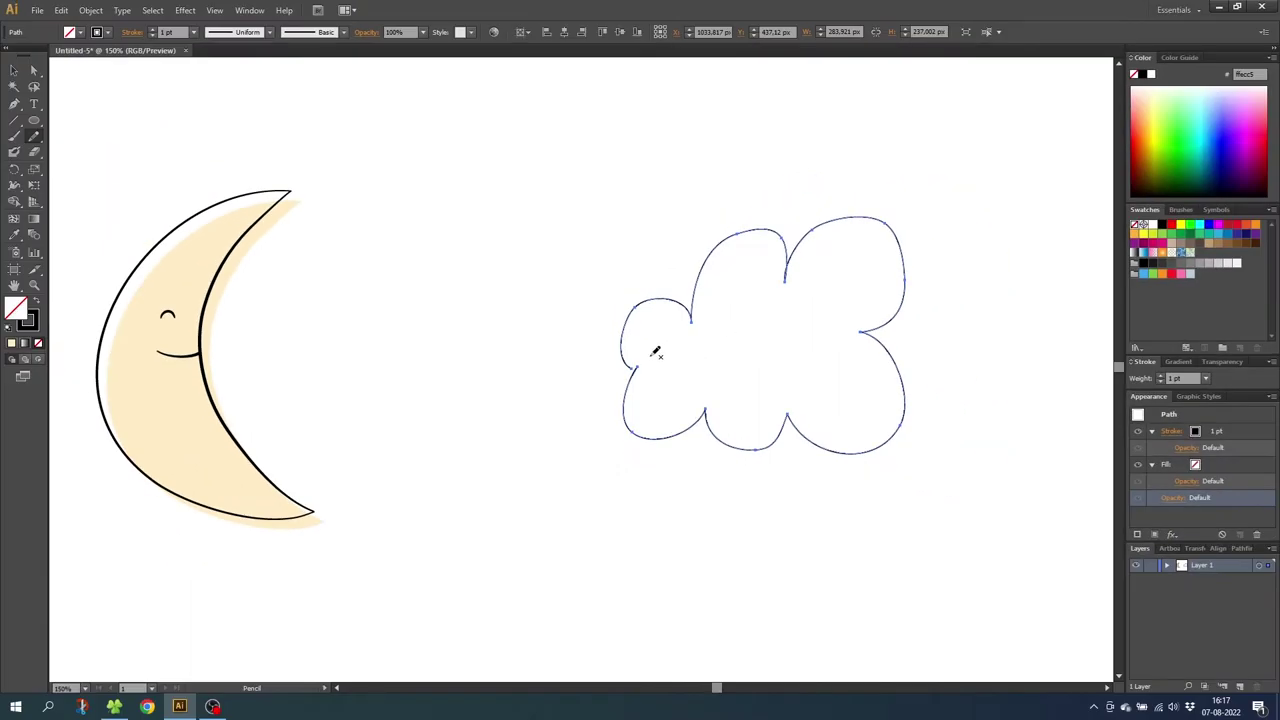
# - Close the gap at the cloud outline's left notch by moving the loose end anchor onto the other end
pyautogui.click(33, 286)
pyautogui.moveTo(578, 336); pyautogui.dragTo(677, 420)
pyautogui.click(31, 70)
pyautogui.click(616, 364)
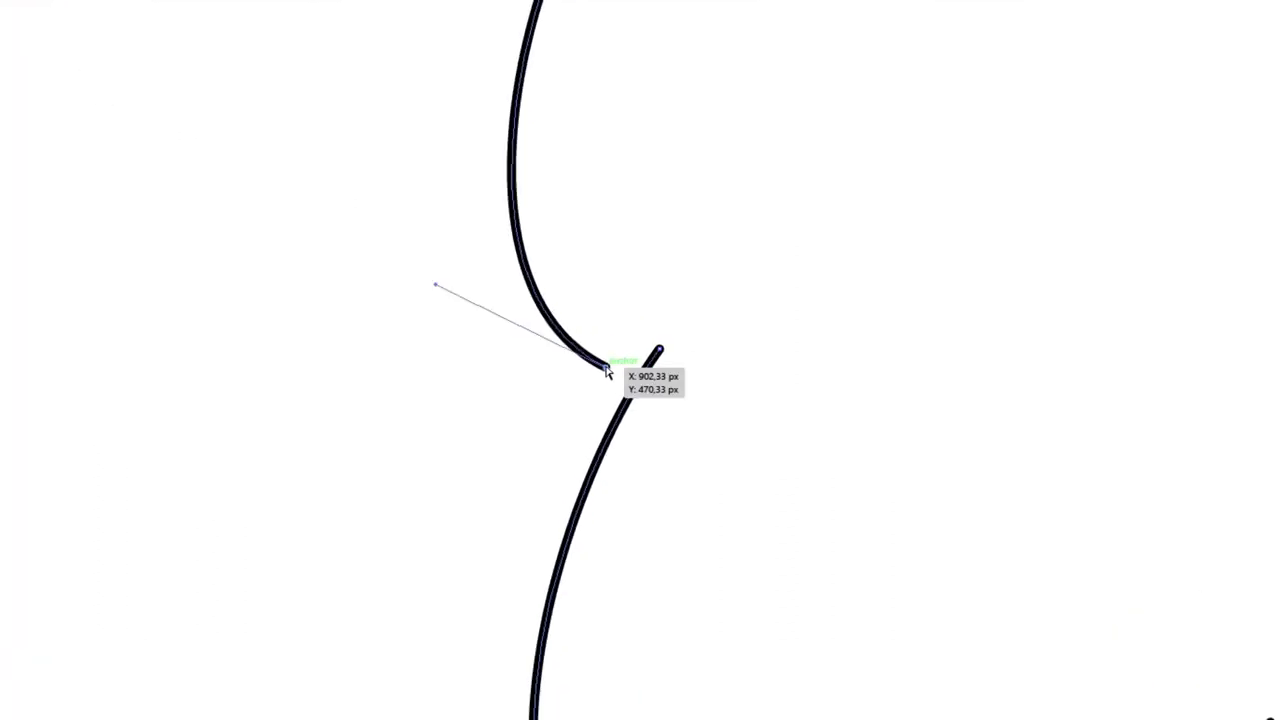
pyautogui.moveTo(606, 370); pyautogui.dragTo(666, 352)
pyautogui.click(744, 331)
# - Reshape the path at the notch between the cloud's two upper lobes by adjusting its anchor and handles
pyautogui.moveTo(1040, 57); pyautogui.dragTo(737, 403)
pyautogui.moveTo(1152, 60); pyautogui.dragTo(714, 389)
pyautogui.moveTo(1080, 222); pyautogui.dragTo(540, 448)
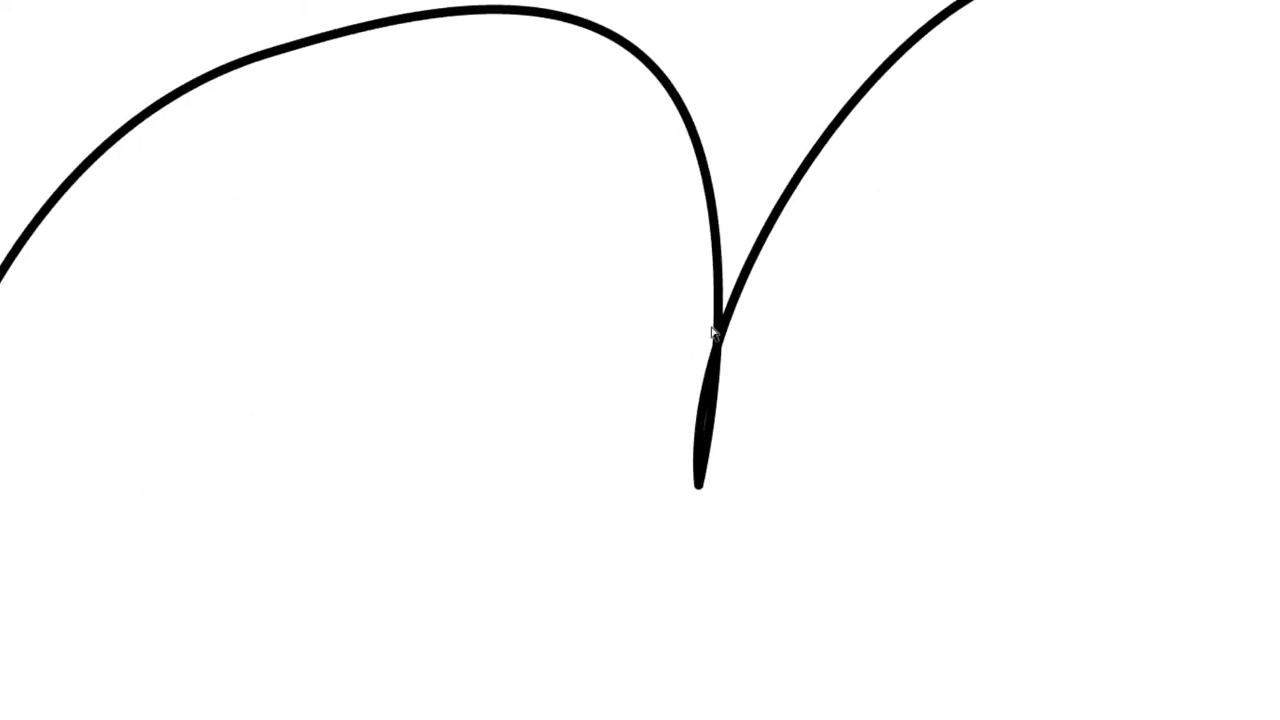
pyautogui.click(737, 300)
pyautogui.moveTo(687, 338); pyautogui.dragTo(717, 374)
# - Redraw the top of the cloud's upper middle lobe as a rounder arch with the Pencil tool
pyautogui.click(34, 285)
pyautogui.keyDown('alt'); pyautogui.click(740, 417); pyautogui.keyUp('alt')
pyautogui.keyDown('alt'); pyautogui.click(740, 417); pyautogui.keyUp('alt')
pyautogui.keyDown('alt'); pyautogui.click(740, 417); pyautogui.keyUp('alt')
pyautogui.keyDown('alt'); pyautogui.click(444, 526); pyautogui.keyUp('alt')
pyautogui.keyDown('alt'); pyautogui.click(444, 526); pyautogui.keyUp('alt')
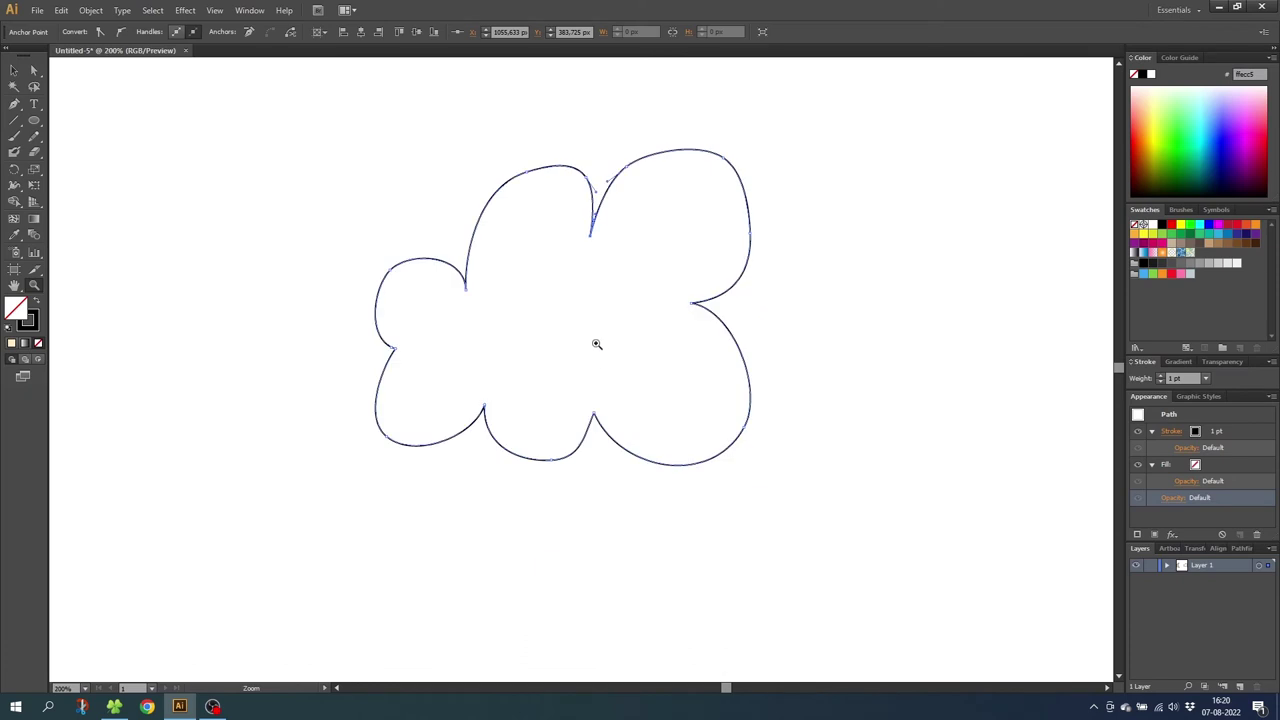
pyautogui.click(585, 331)
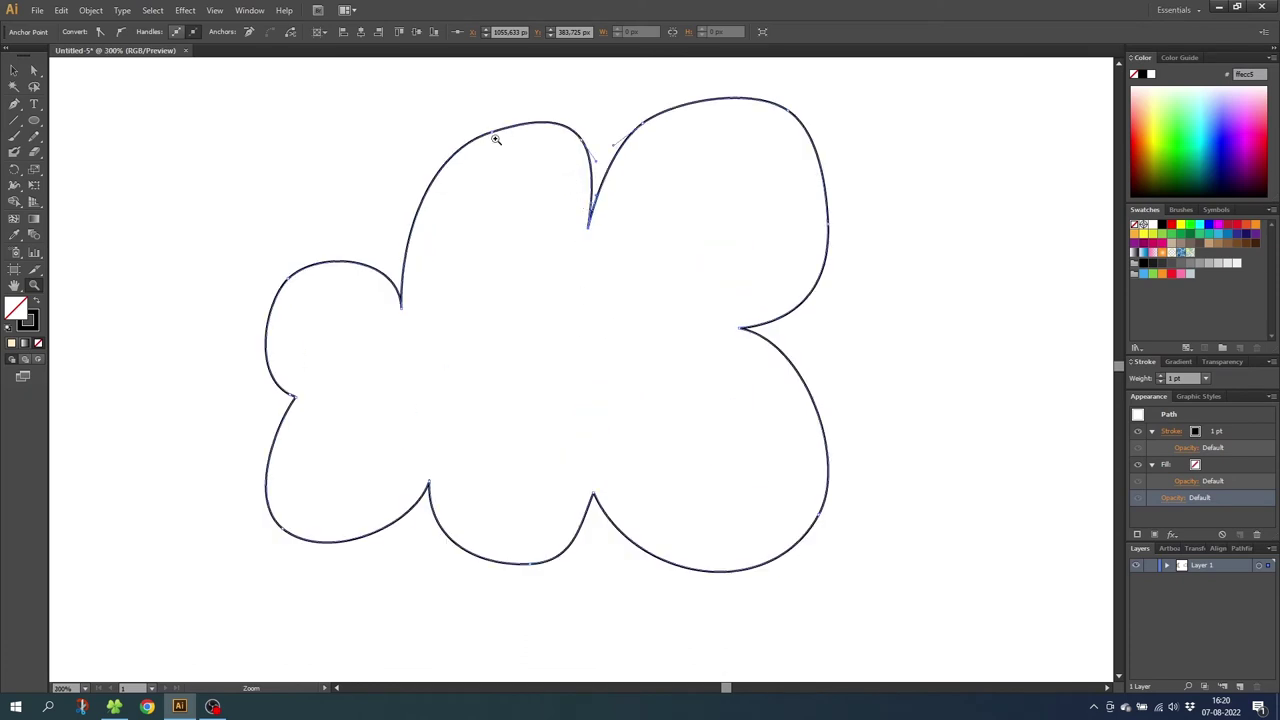
pyautogui.click(33, 136)
pyautogui.moveTo(511, 121); pyautogui.dragTo(517, 134)
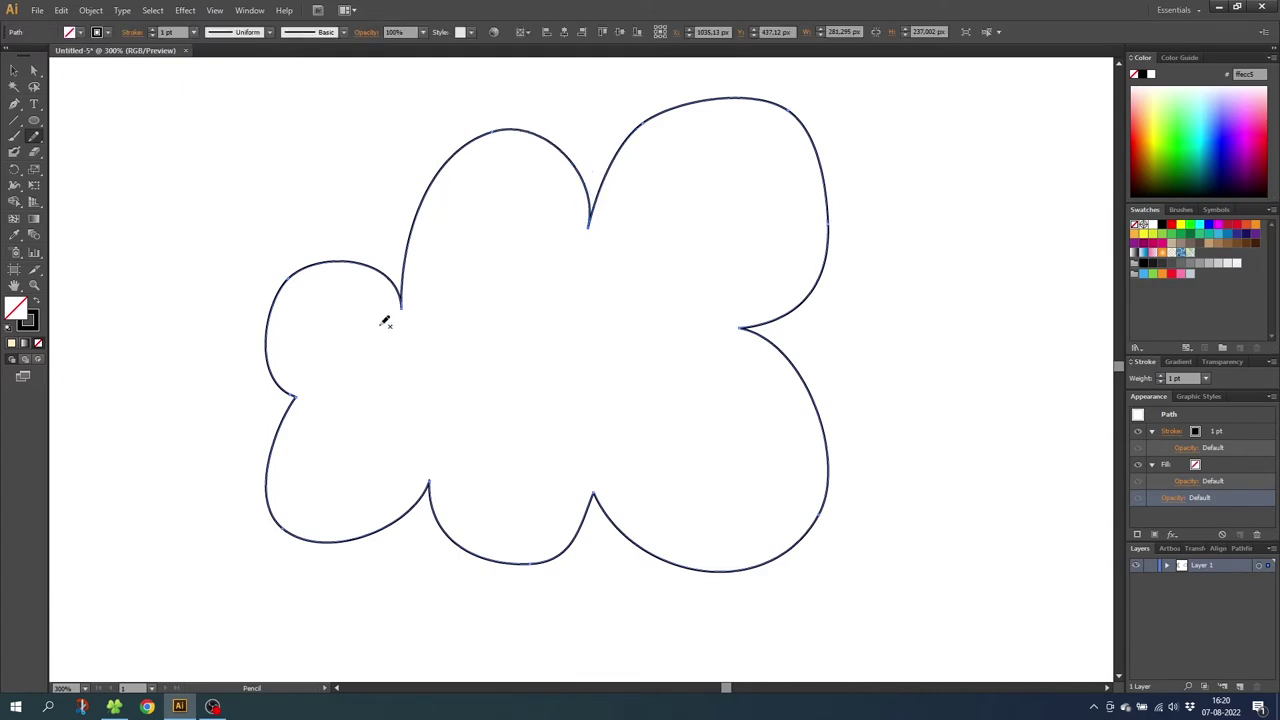
# - Give the cloud's stroke round joins and widen it at the upper middle lobe's peak to about 3.23 pt with the Width tool
pyautogui.click(132, 32)
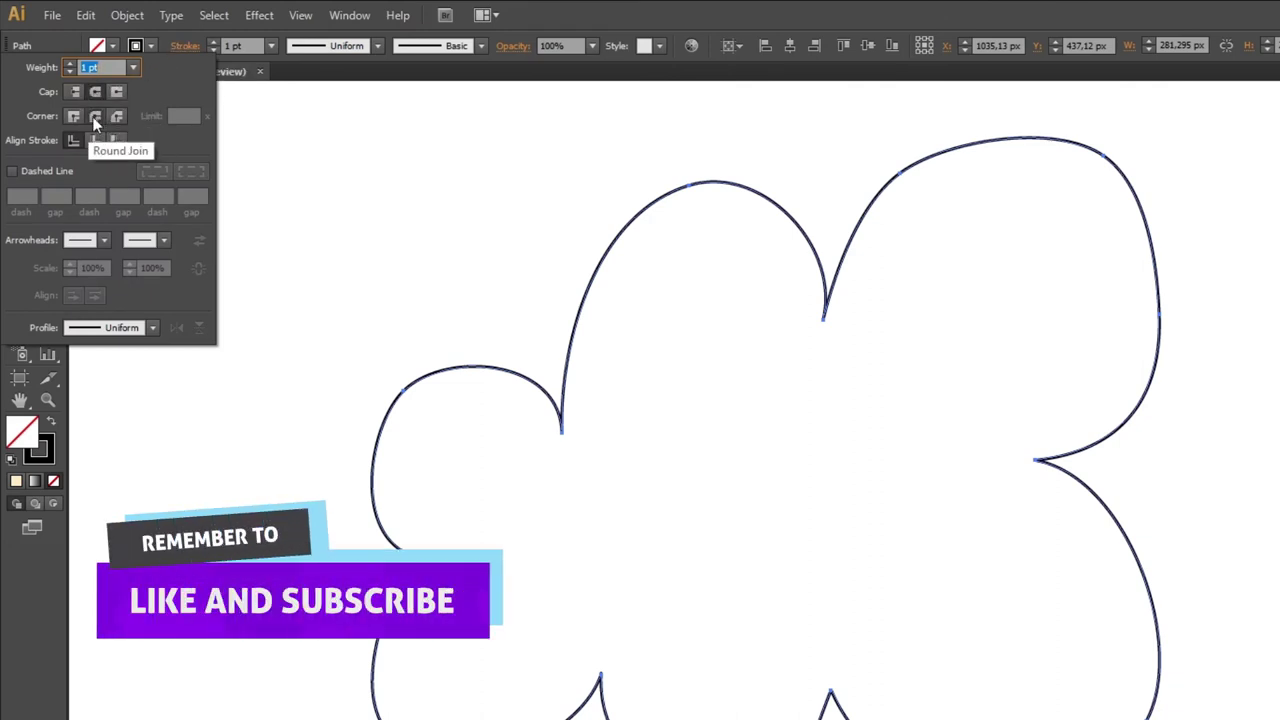
pyautogui.click(19, 260)
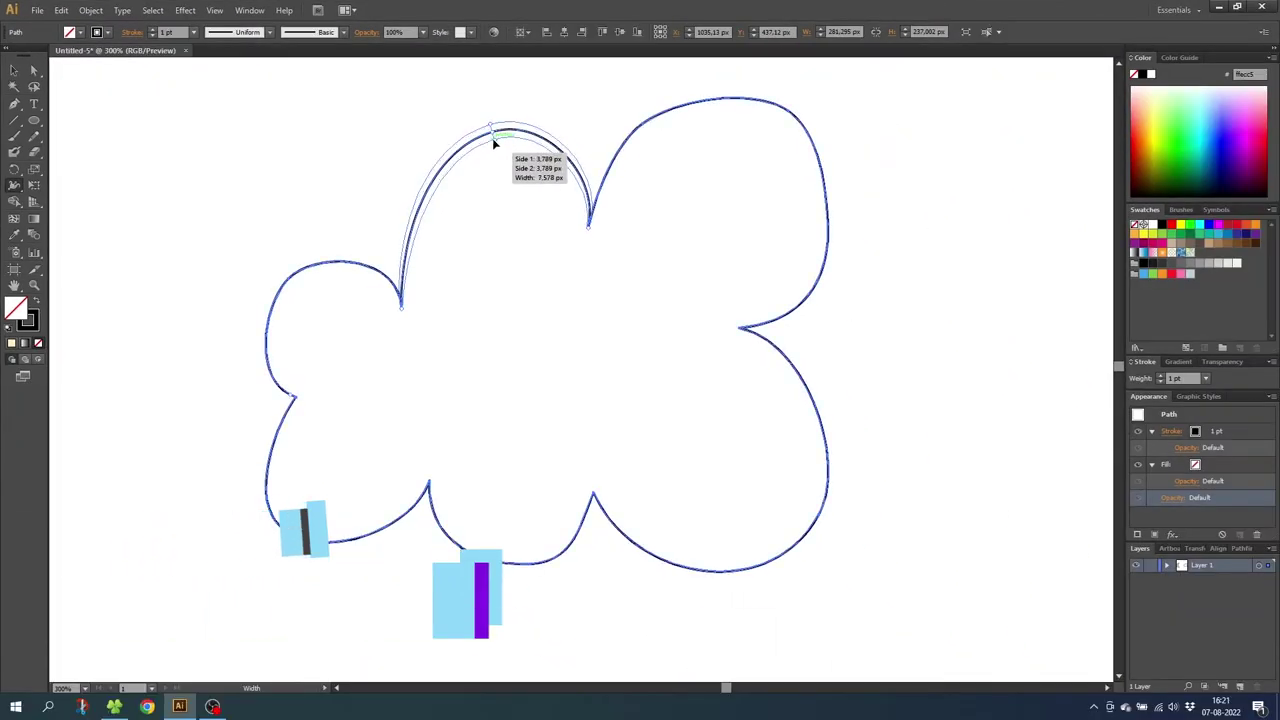
pyautogui.moveTo(491, 136); pyautogui.dragTo(475, 142)
# - Move the cloud about 300 px to the left so it sits close beside the moon
pyautogui.press('v')
pyautogui.hotkey('ctrl', '-')
pyautogui.hotkey('ctrl', '-')
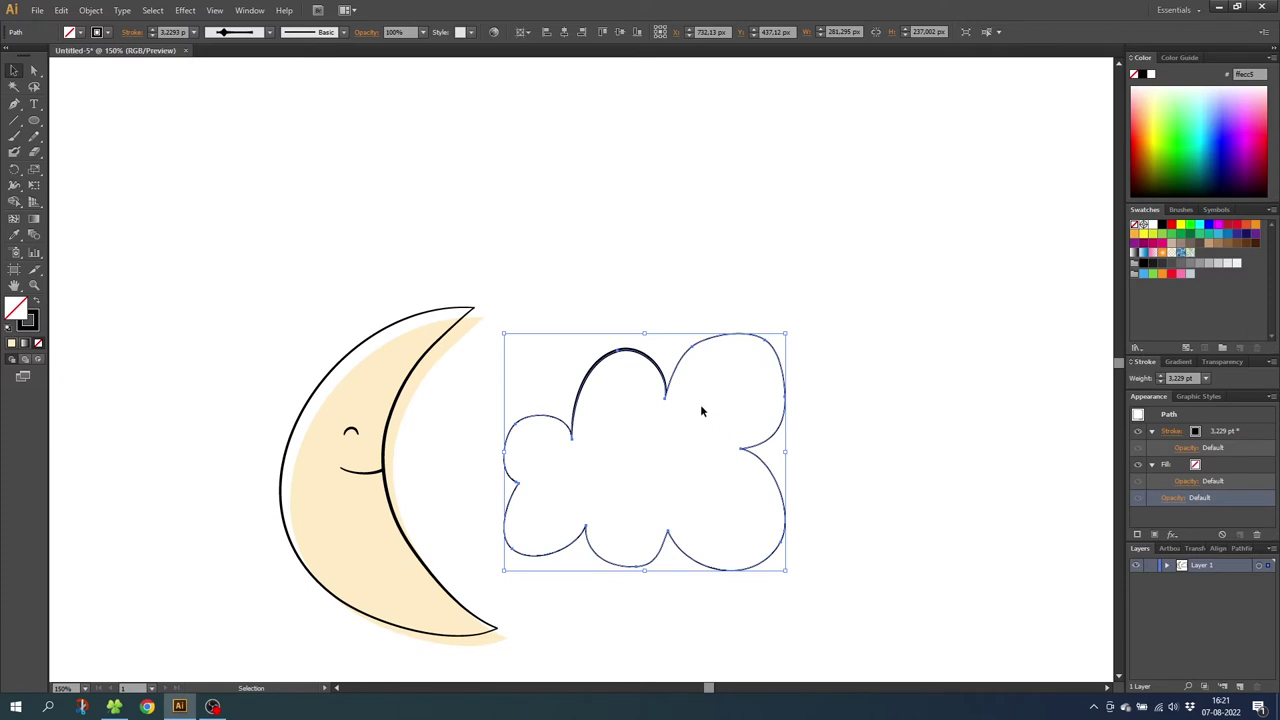
# - Thicken the cloud's outline at the outer curves of its five remaining lobes with the Width tool
pyautogui.click(14, 186)
pyautogui.moveTo(766, 340); pyautogui.dragTo(766, 344)
pyautogui.moveTo(766, 559); pyautogui.dragTo(771, 567)
pyautogui.moveTo(621, 564); pyautogui.dragTo(623, 570)
pyautogui.moveTo(512, 549); pyautogui.dragTo(508, 554)
pyautogui.moveTo(514, 425); pyautogui.dragTo(516, 428)
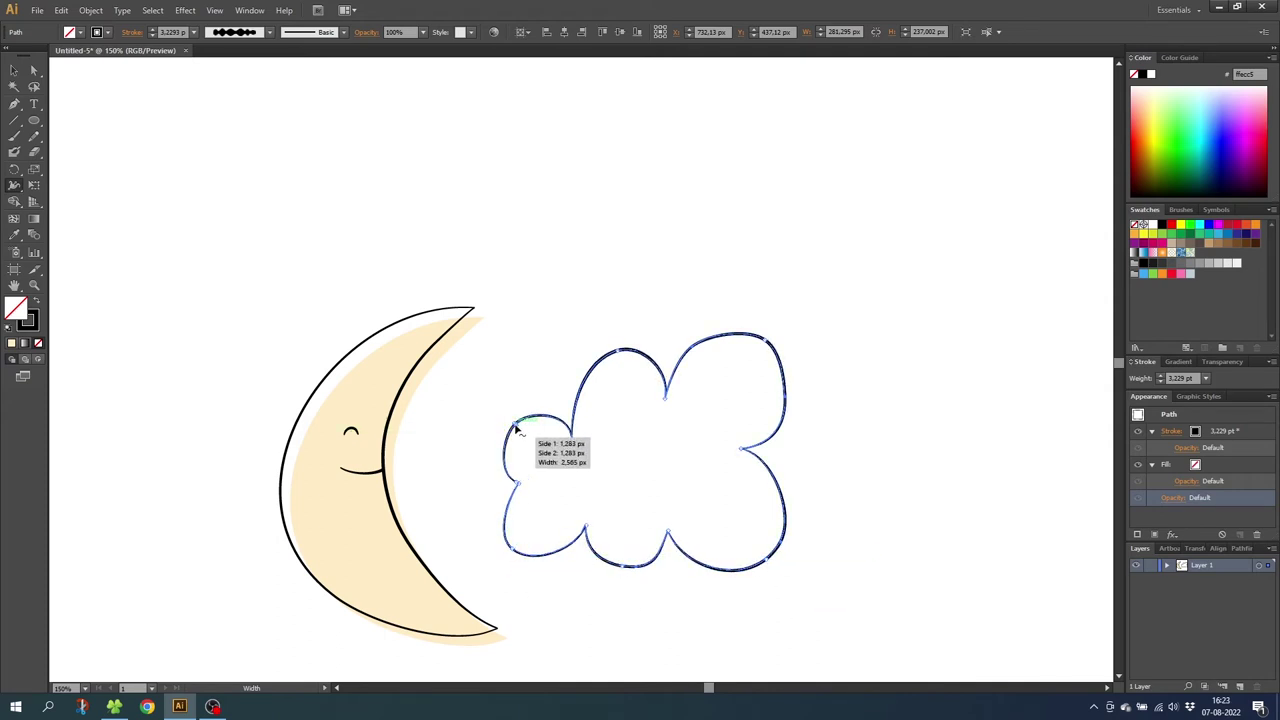
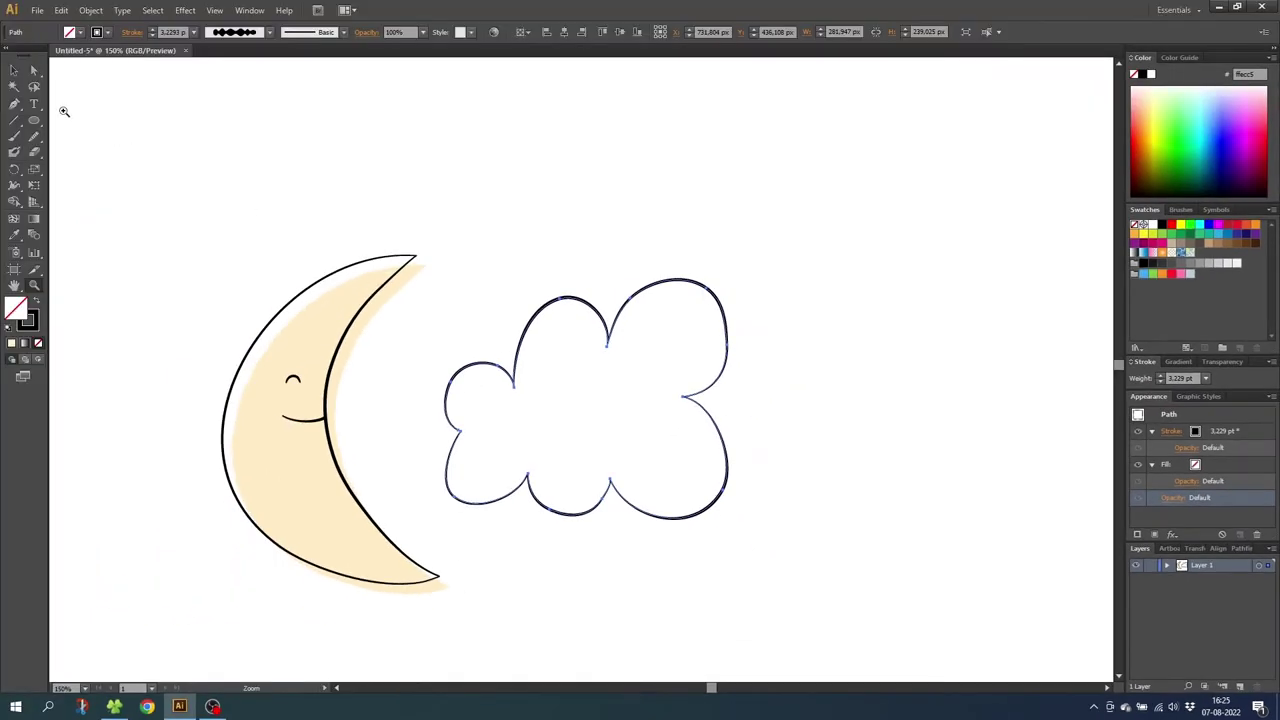
# - Copy the moon's cream fill onto the cloud with the Eyedropper and lighten the cloud's fill to off-white #fffbf5
pyautogui.click(14, 70)
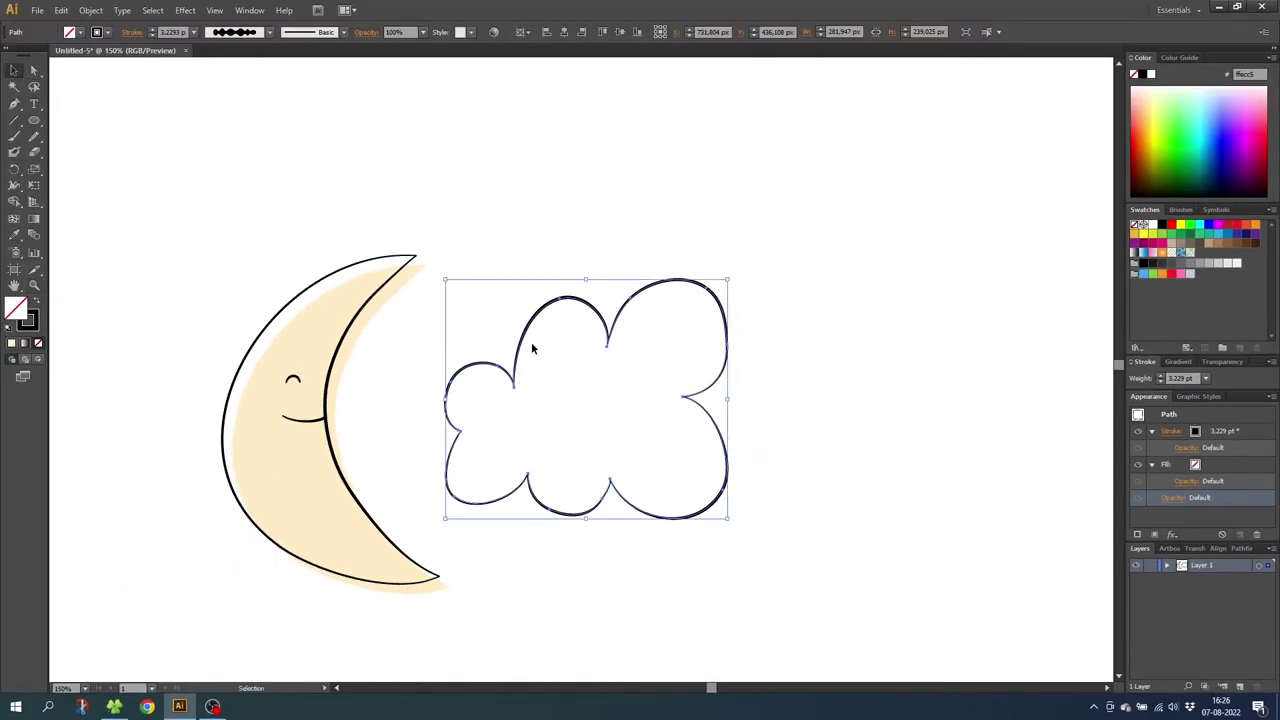
pyautogui.click(15, 235)
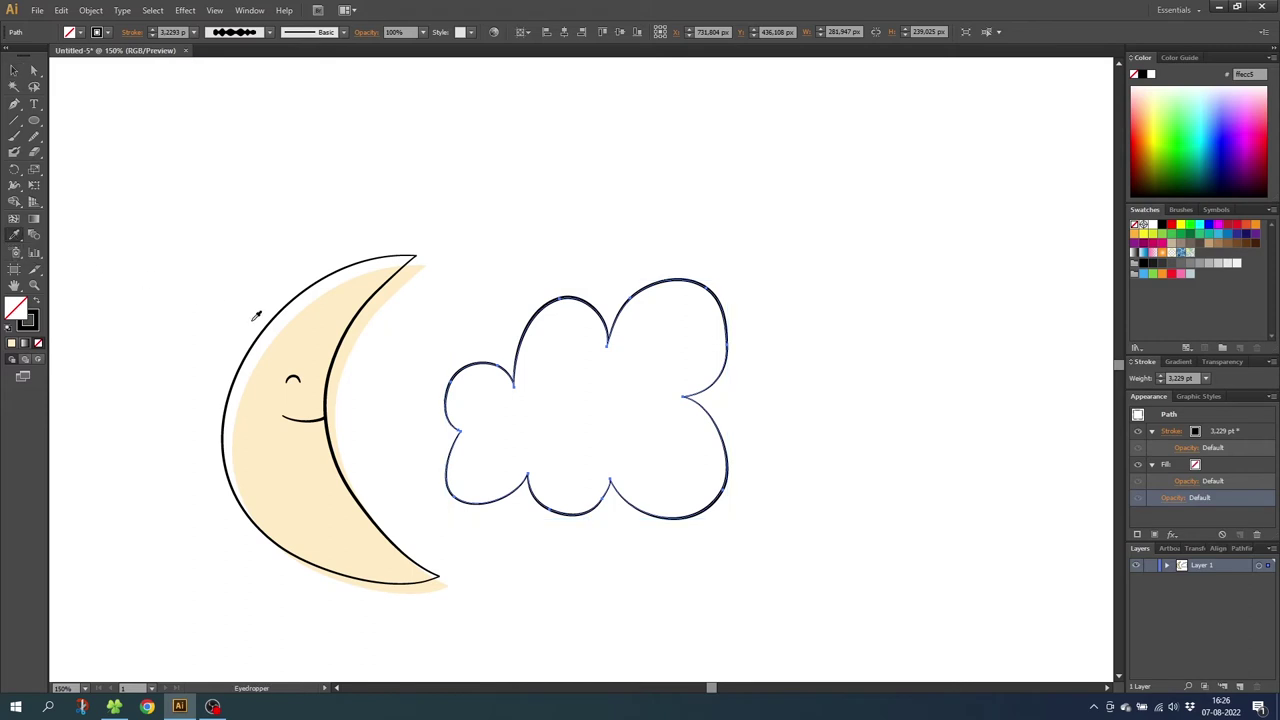
pyautogui.click(330, 328)
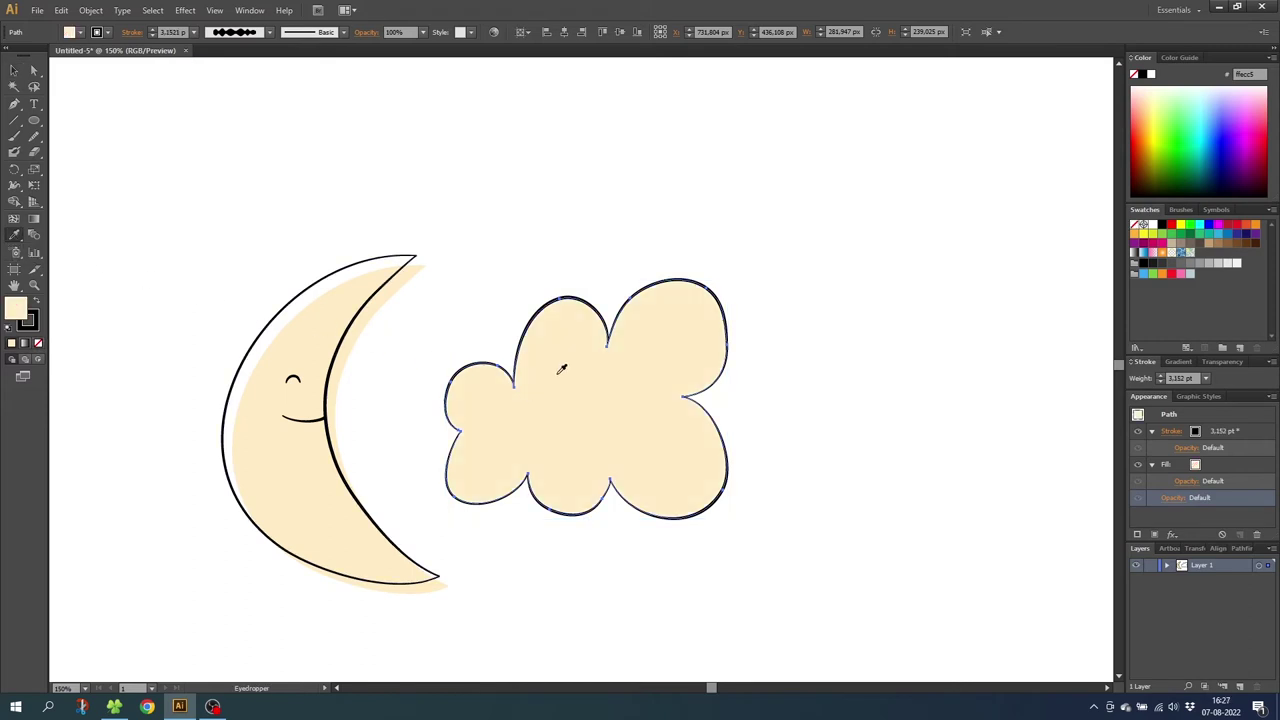
pyautogui.doubleClick(15, 309)
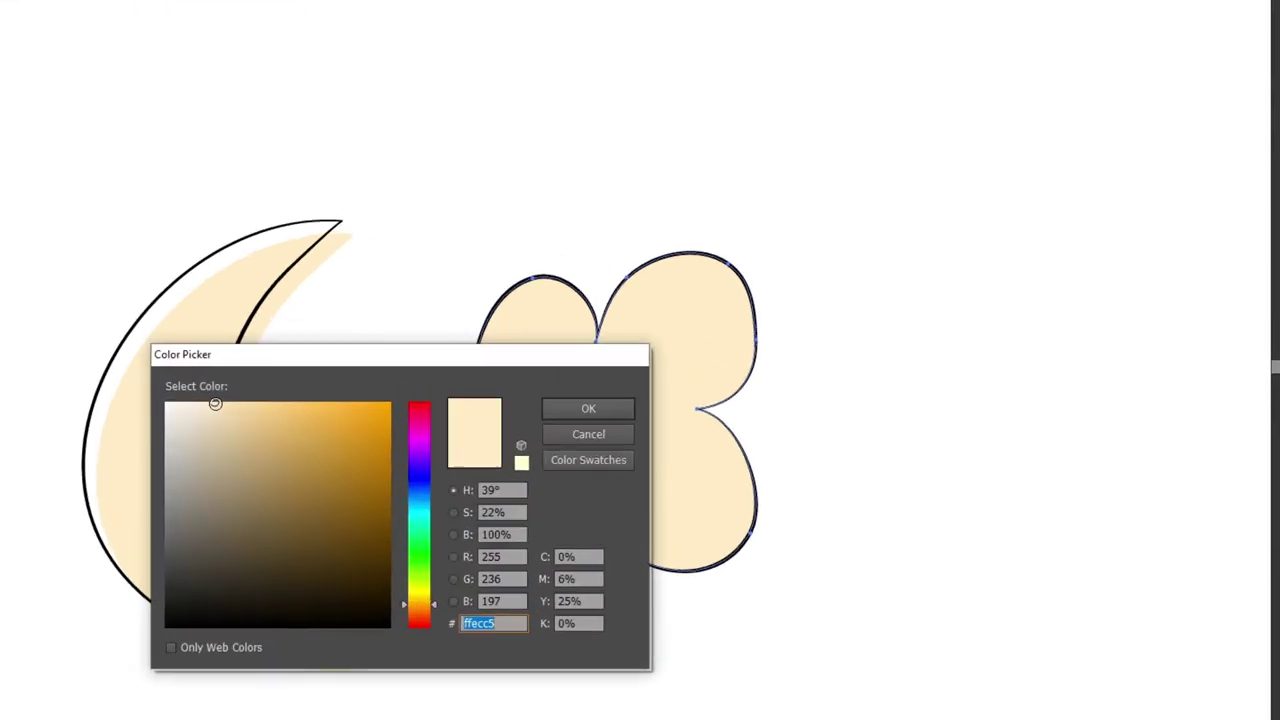
pyautogui.moveTo(319, 392); pyautogui.dragTo(295, 386)
pyautogui.moveTo(157, 398); pyautogui.dragTo(150, 397)
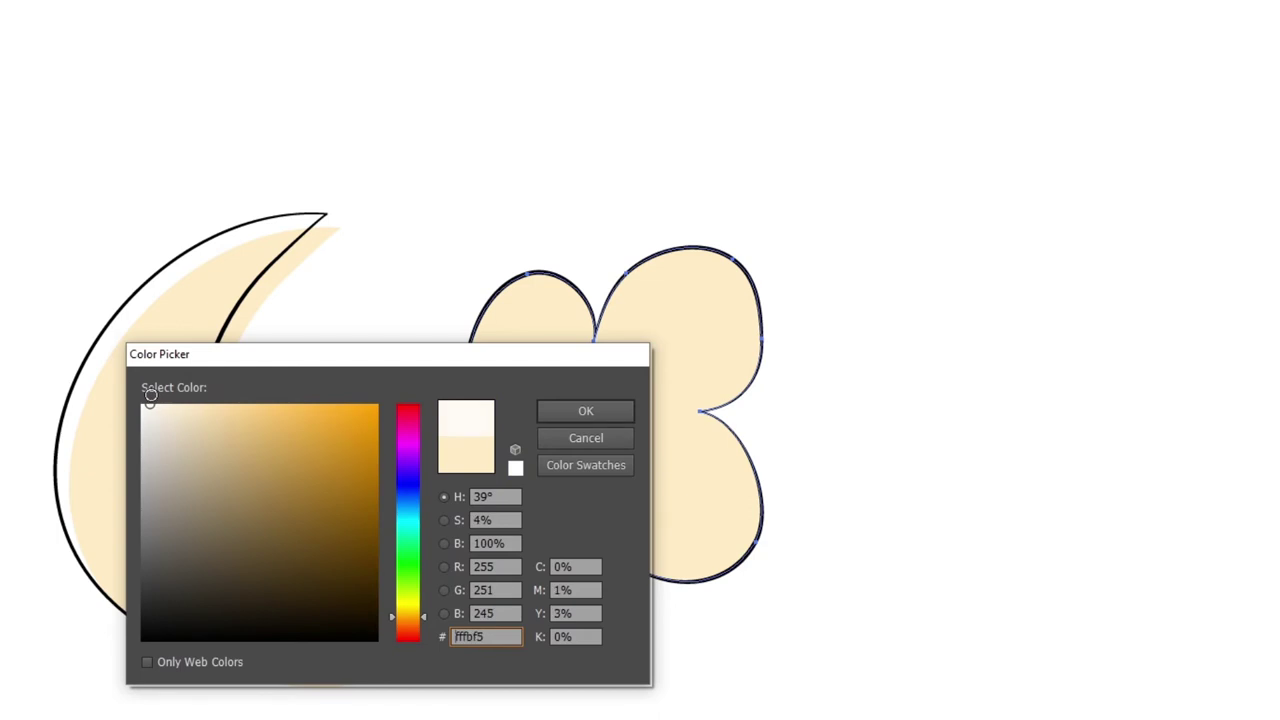
pyautogui.click(563, 412)
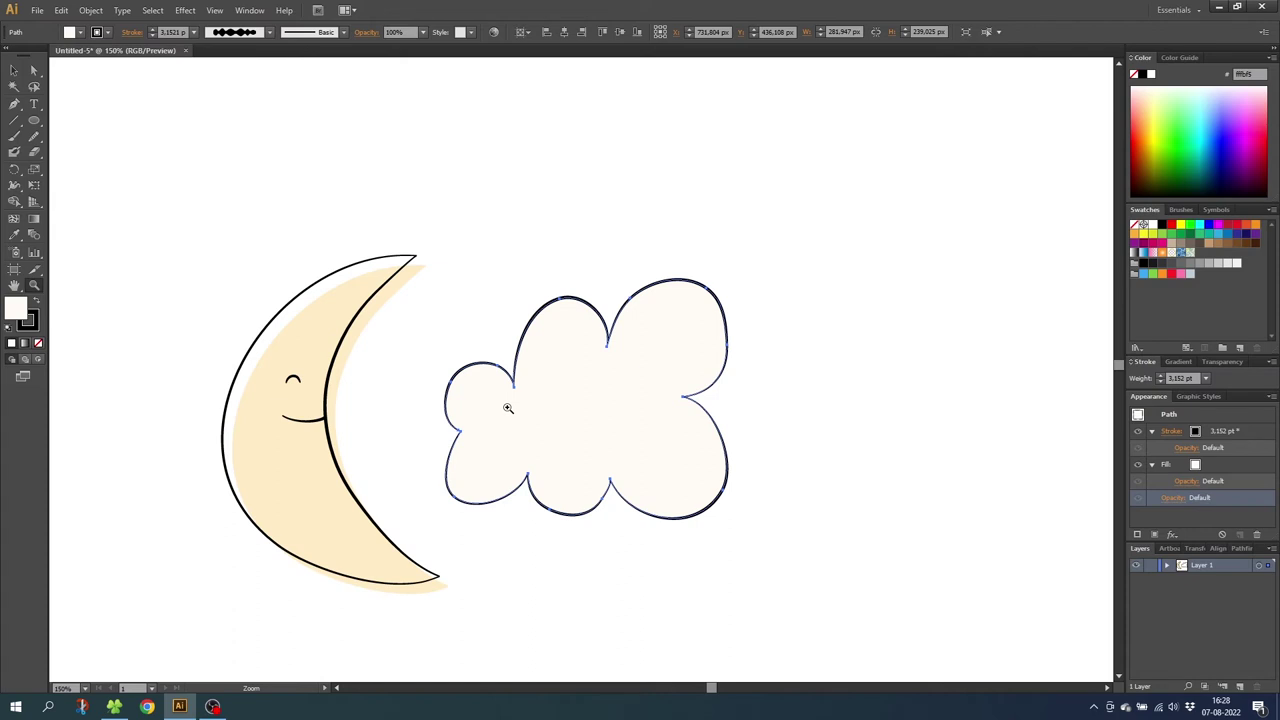
# - Create two matching arched closed eyes side by side in the cloud, each about 21 by 9 px with a peak stroke of about 2.94 pt
pyautogui.click(35, 139)
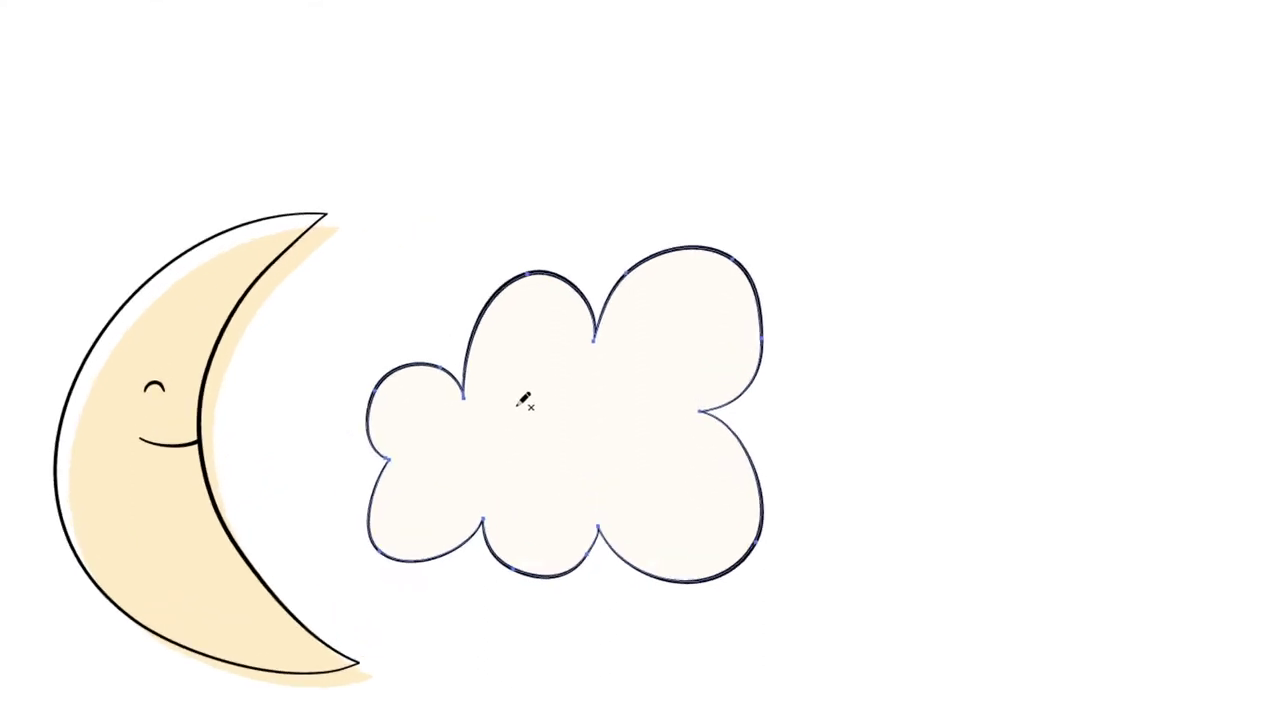
pyautogui.moveTo(523, 411)
pyautogui.mouseDown()
pyautogui.moveTo(536, 398)
pyautogui.moveTo(554, 410)
pyautogui.mouseUp()
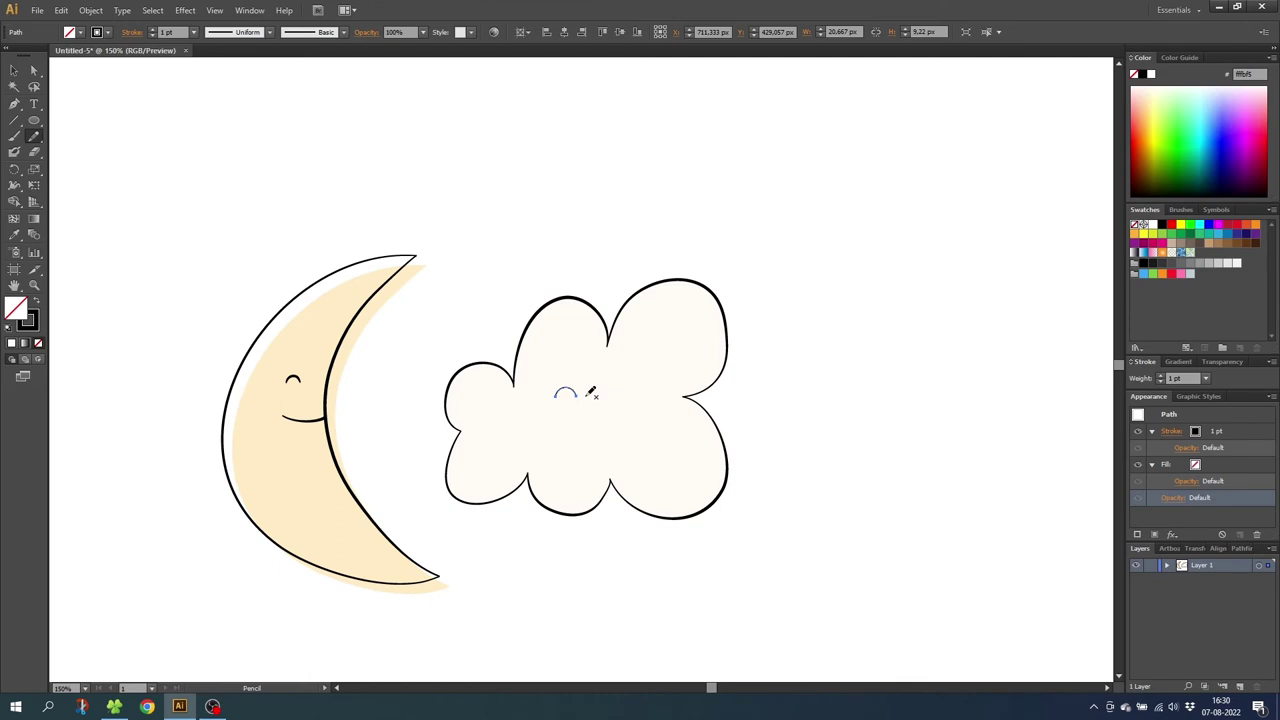
pyautogui.click(14, 186)
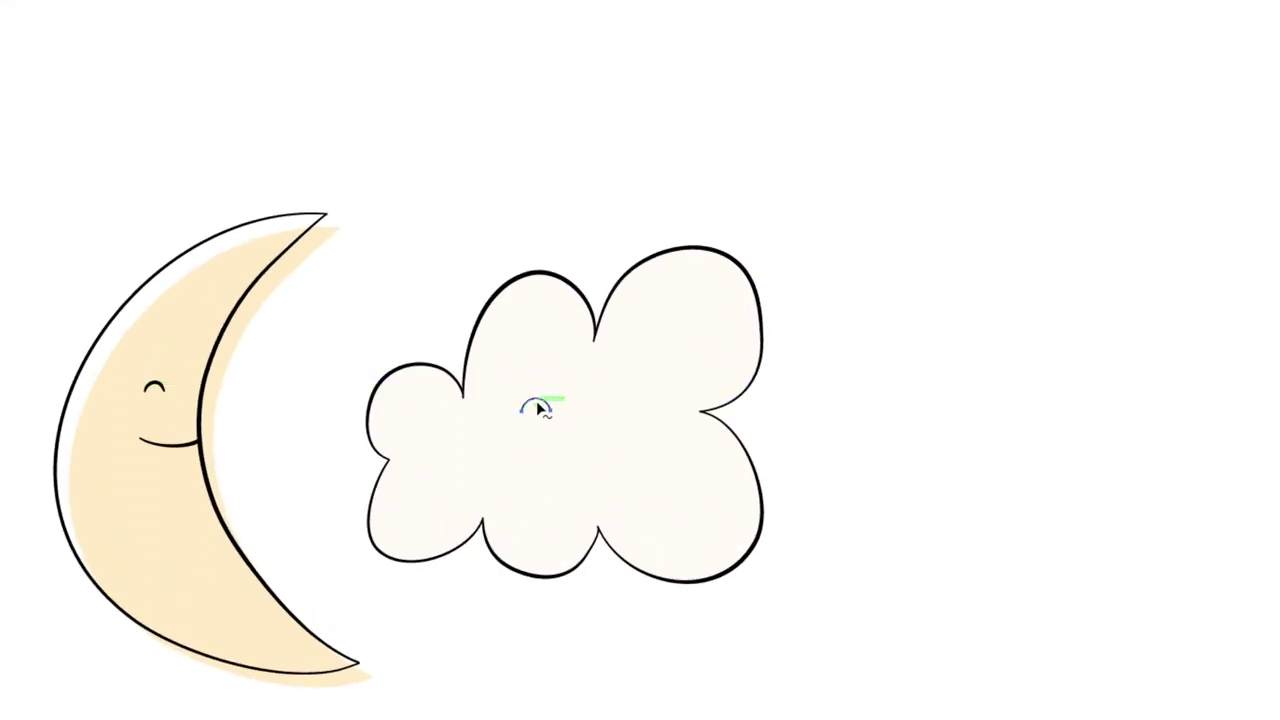
pyautogui.moveTo(531, 403); pyautogui.dragTo(536, 398)
pyautogui.click(14, 71)
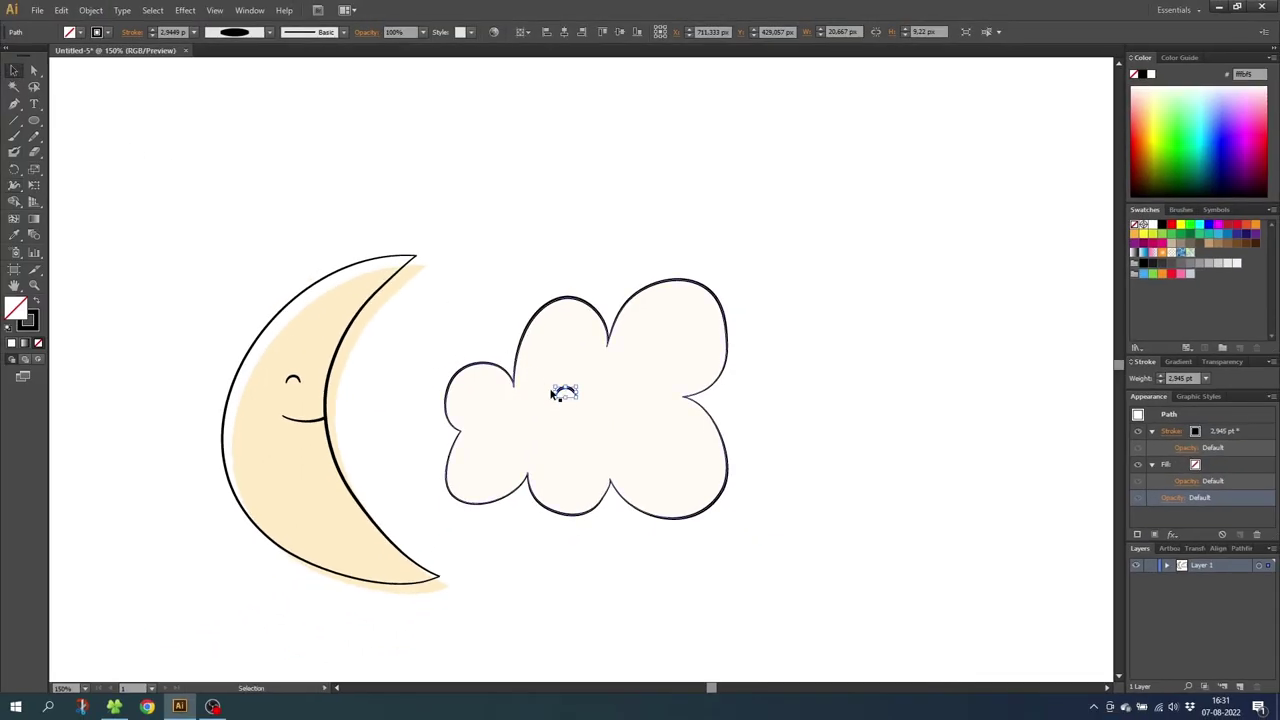
pyautogui.moveTo(566, 391); pyautogui.dragTo(597, 392)
# - Draw a smile about 49 by 11 px below the cloud's eyes and thicken its middle to about 4.31 pt with the Width tool
pyautogui.click(34, 135)
pyautogui.moveTo(551, 435); pyautogui.dragTo(610, 433)
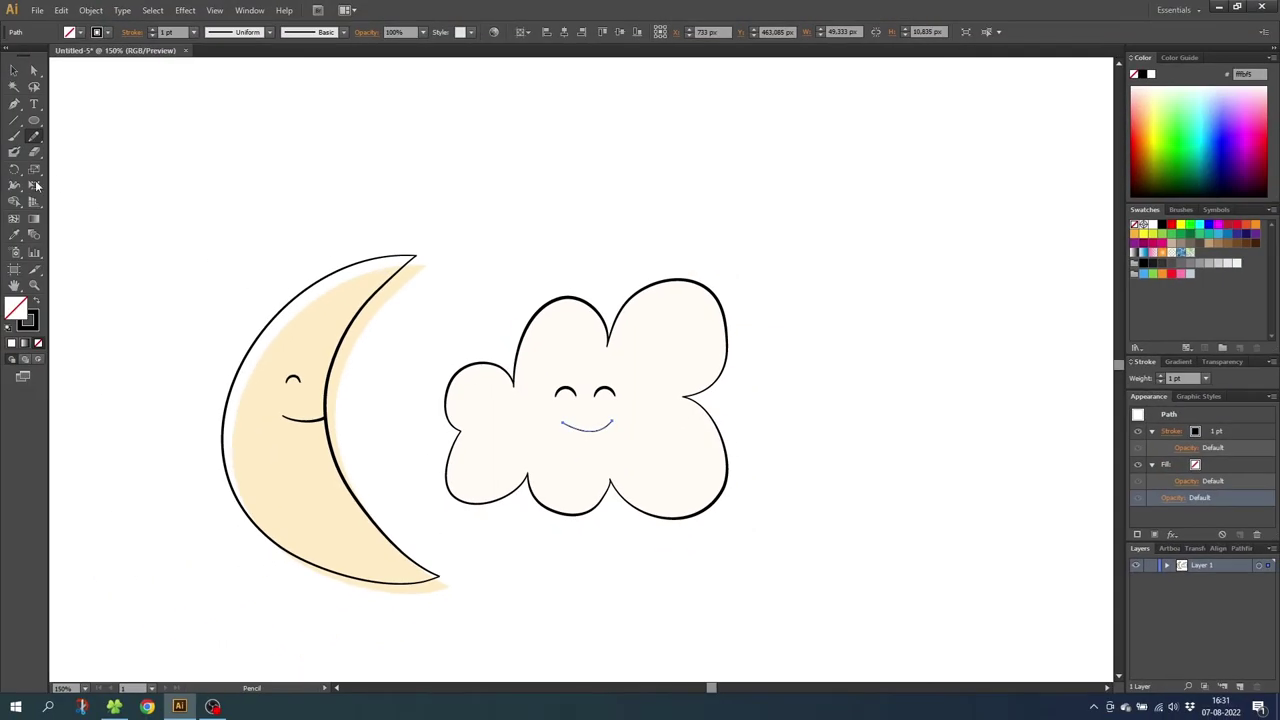
pyautogui.click(14, 186)
pyautogui.moveTo(565, 455)
pyautogui.mouseDown()
pyautogui.moveTo(576, 461)
pyautogui.moveTo(560, 457)
pyautogui.moveTo(583, 430)
pyautogui.mouseUp()
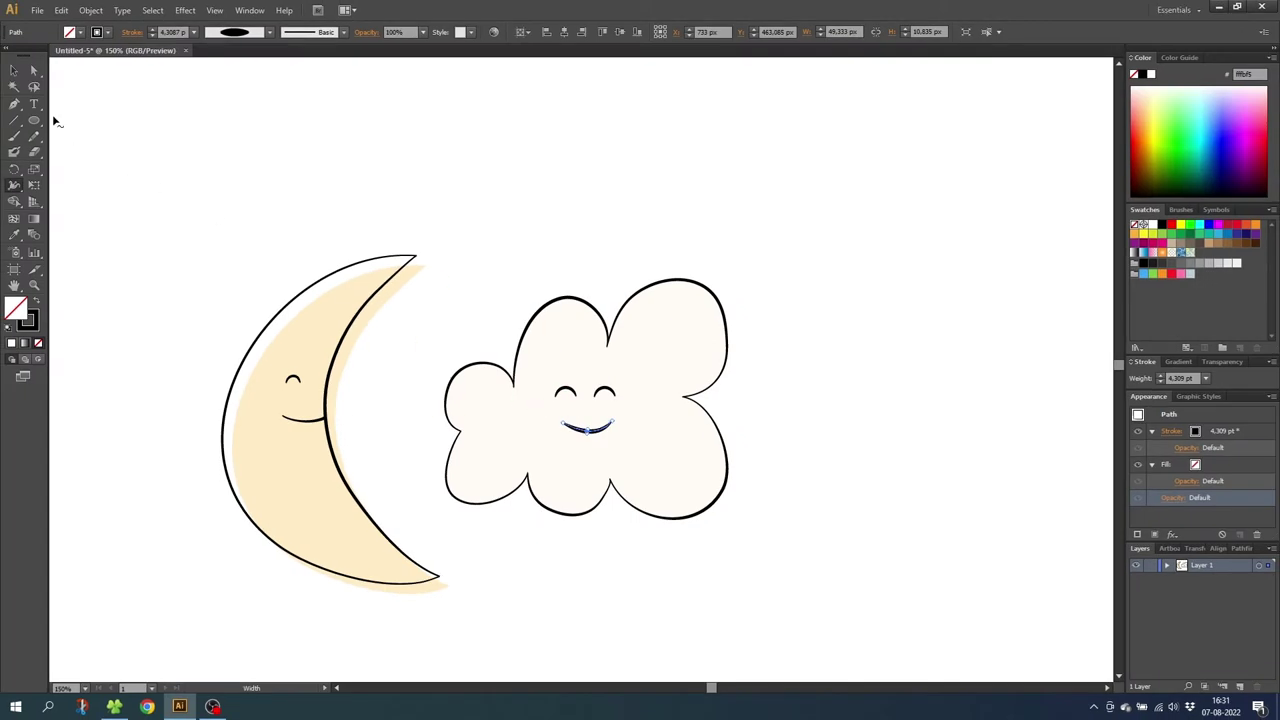
# - Offset only the cloud's fill by reapplying the last Transform effect to it
pyautogui.click(14, 70)
pyautogui.click(565, 325)
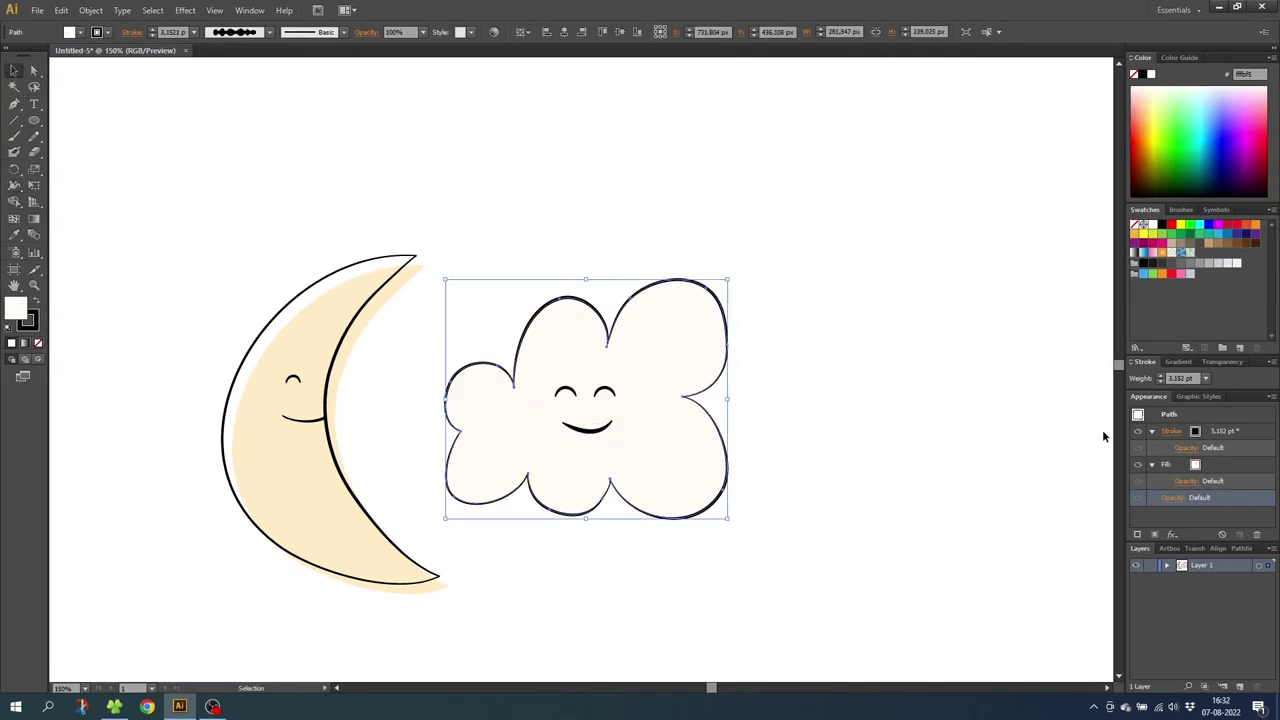
pyautogui.click(1215, 466)
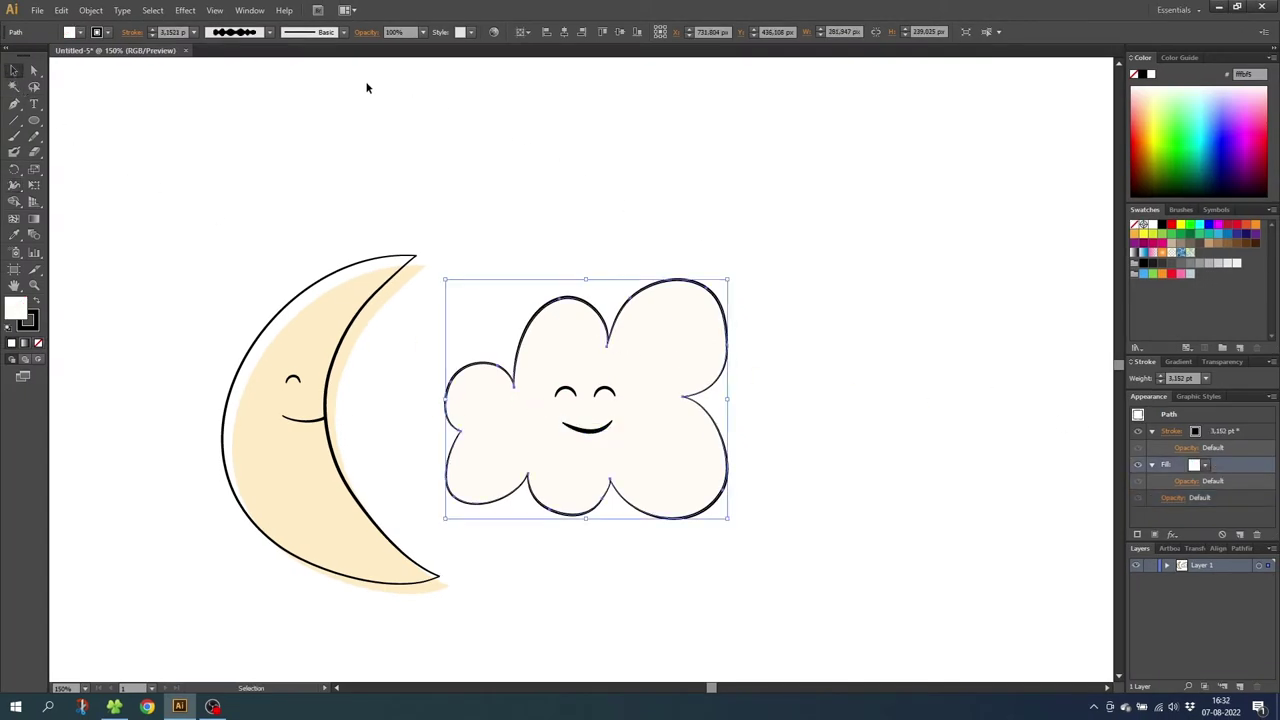
pyautogui.click(185, 10)
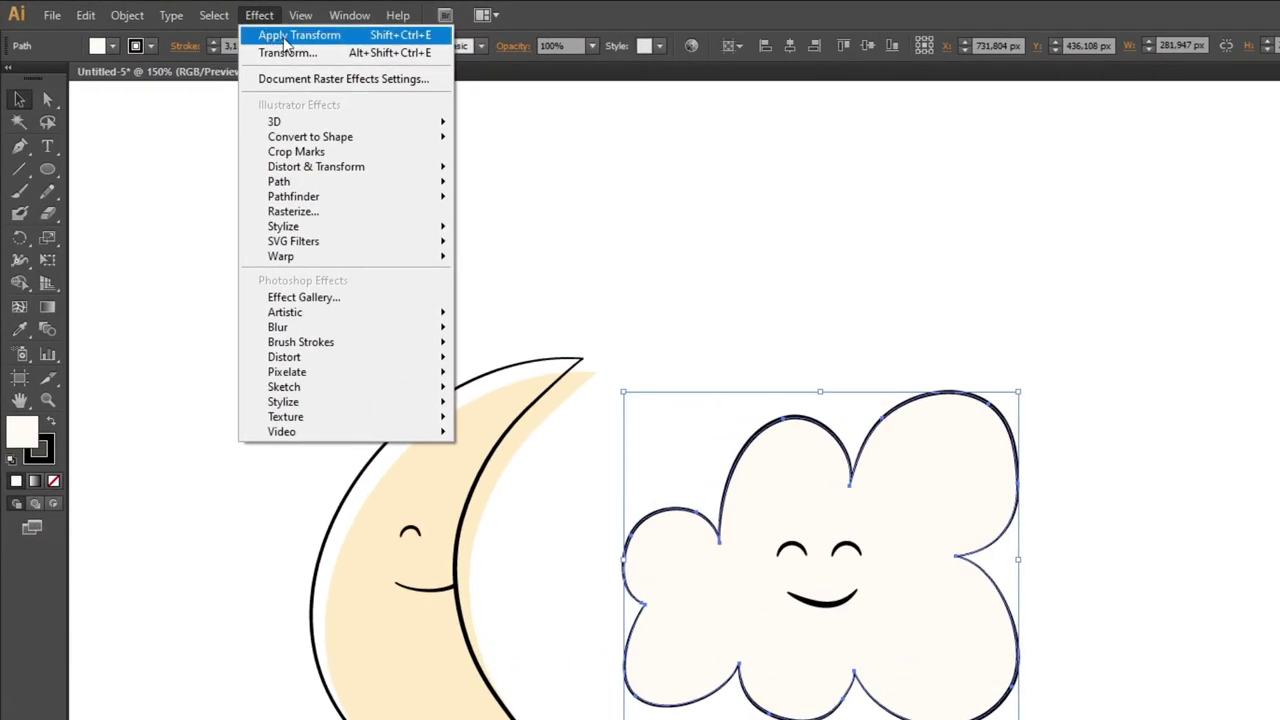
pyautogui.click(303, 36)
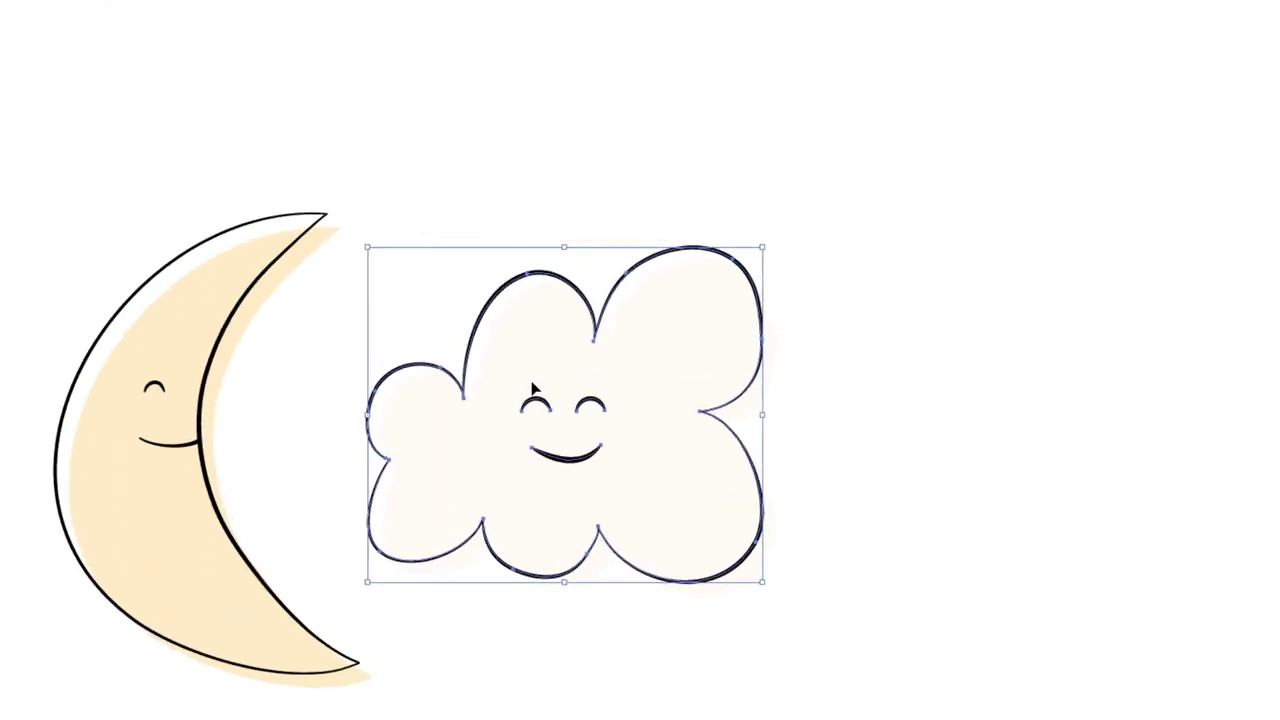
# - Group the cloud's outline and face, and move the group up by about 218 px
pyautogui.rightClick(531, 384)
pyautogui.click(578, 470)
pyautogui.moveTo(576, 478); pyautogui.dragTo(554, 163)
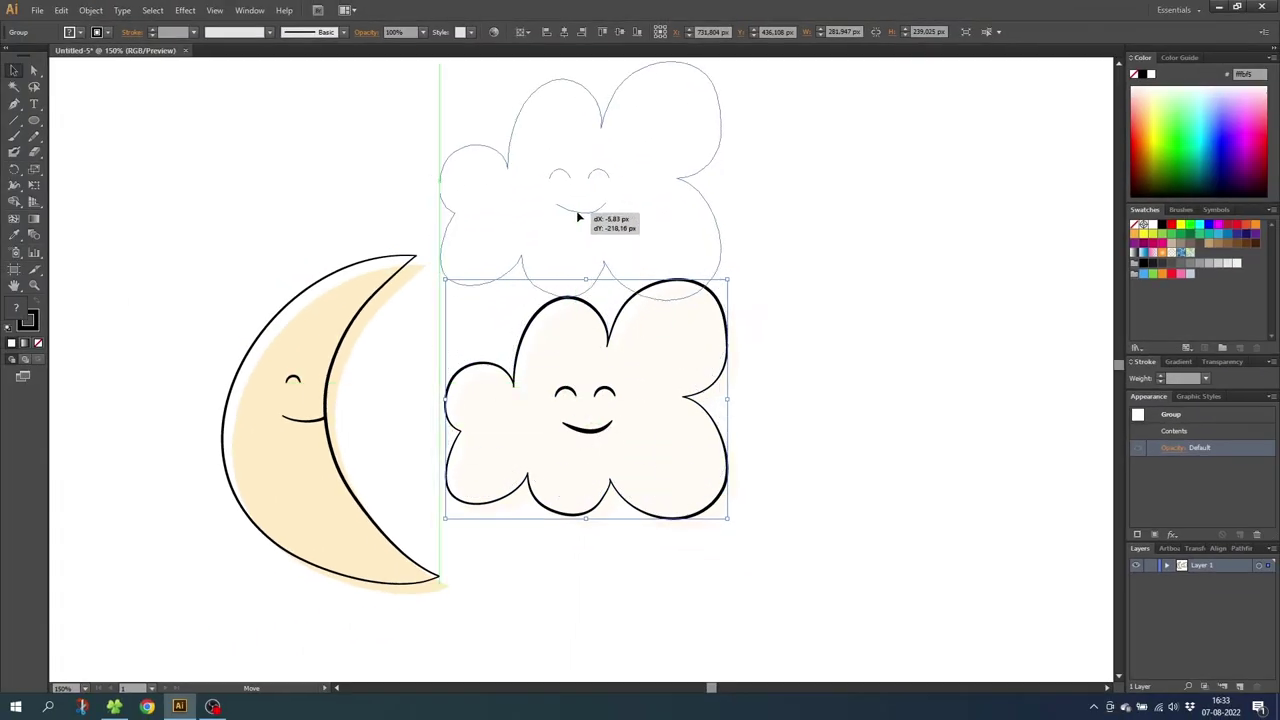
pyautogui.moveTo(577, 216); pyautogui.dragTo(577, 217)
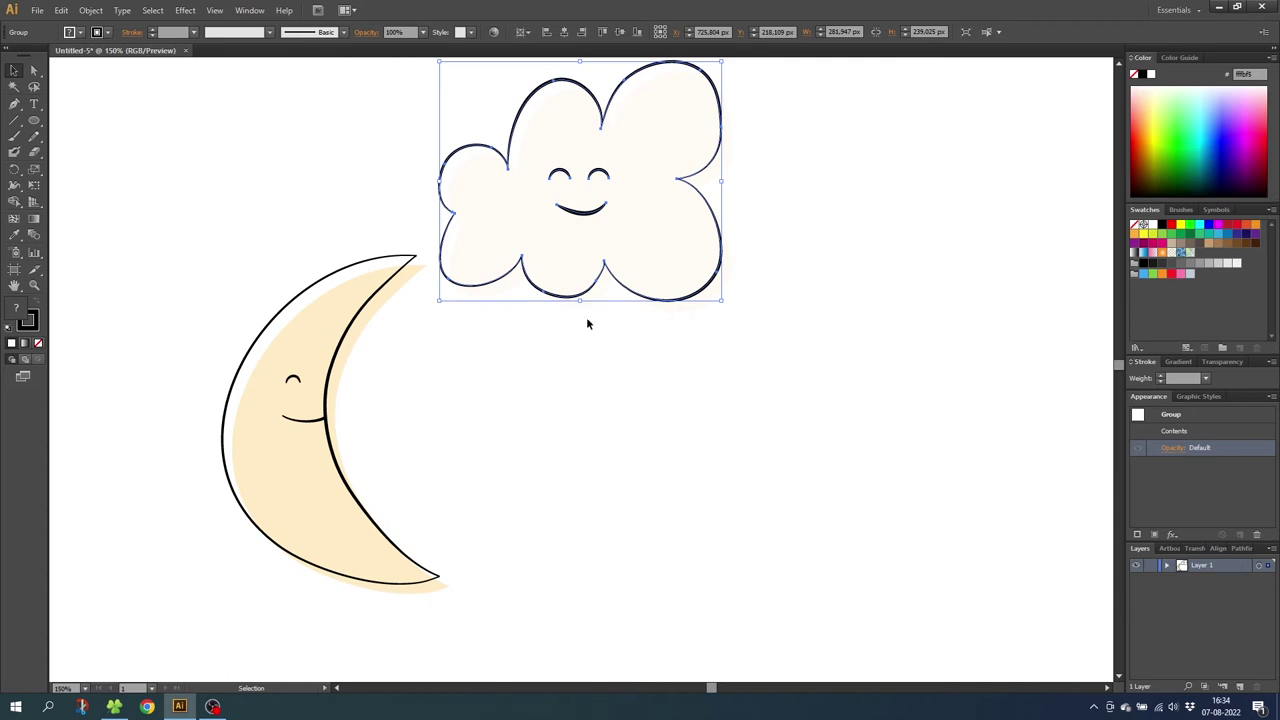
# - Draw a five-pointed star about 290 by 276 px and place it below the cloud, beside the moon
pyautogui.click(34, 122)
pyautogui.moveTo(34, 122); pyautogui.dragTo(100, 181)
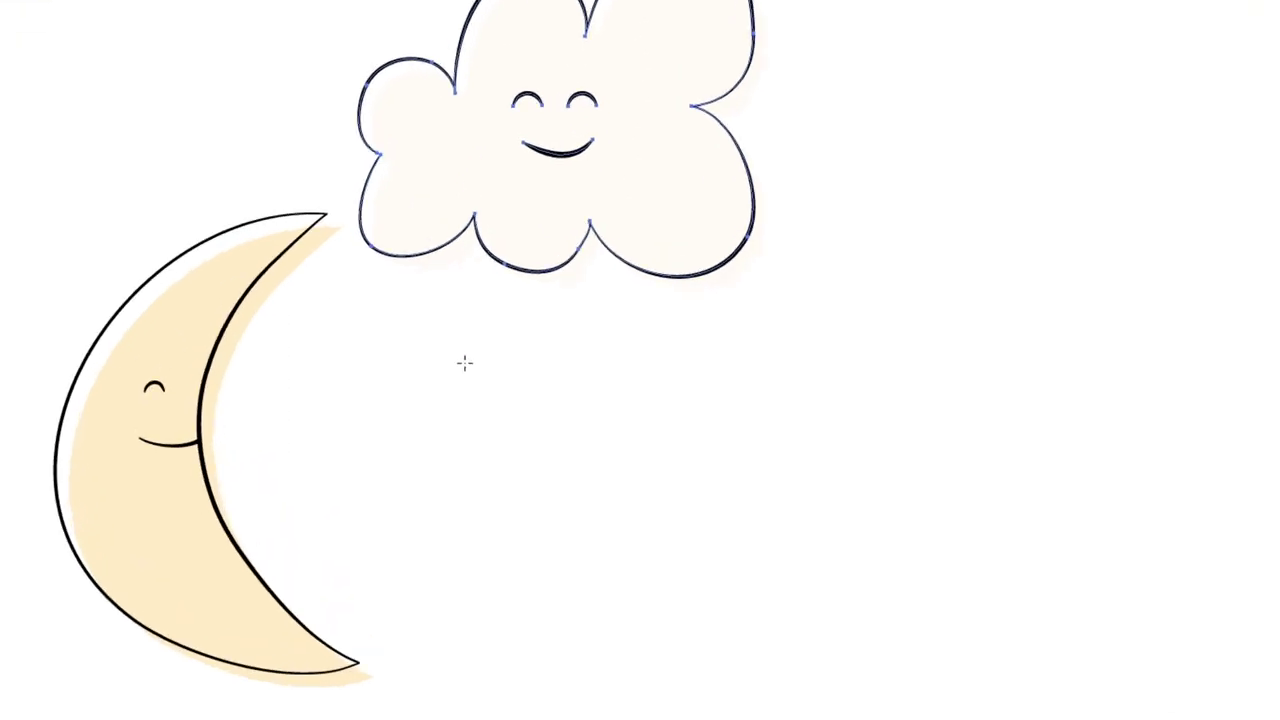
pyautogui.moveTo(517, 358); pyautogui.dragTo(594, 529)
pyautogui.click(14, 70)
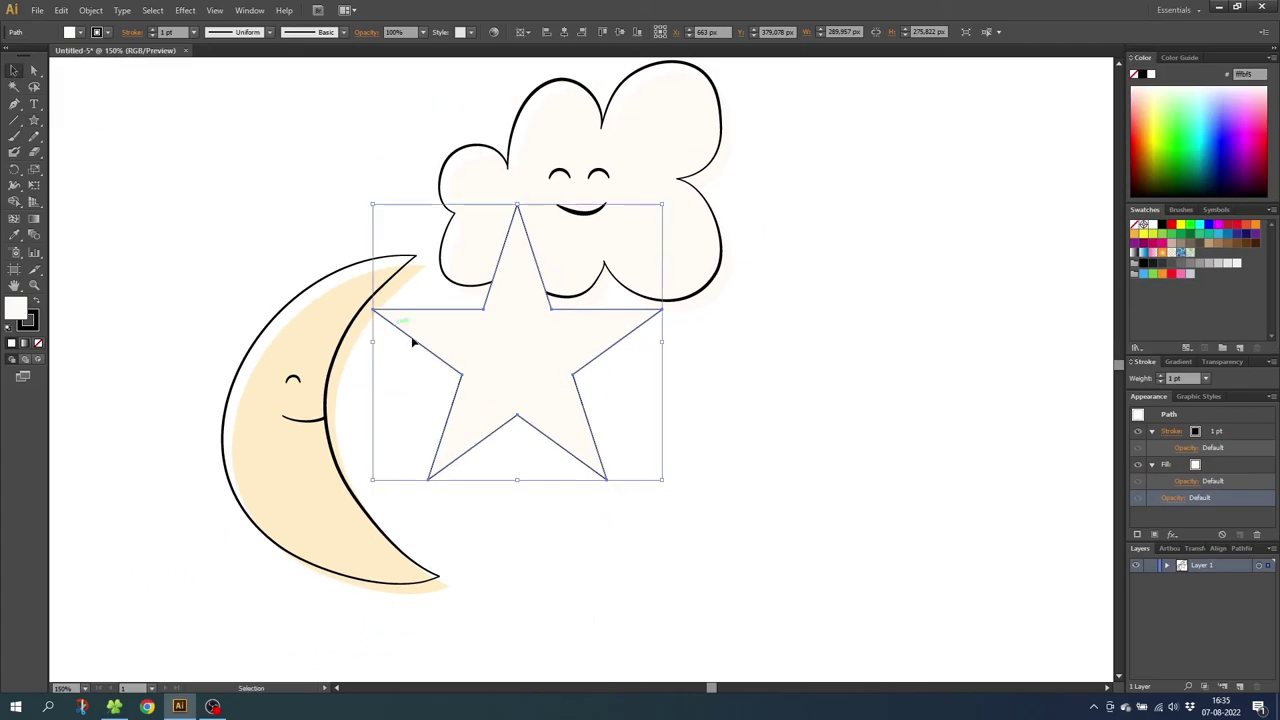
pyautogui.moveTo(412, 342); pyautogui.dragTo(674, 491)
pyautogui.scroll(-1, 884, 496)
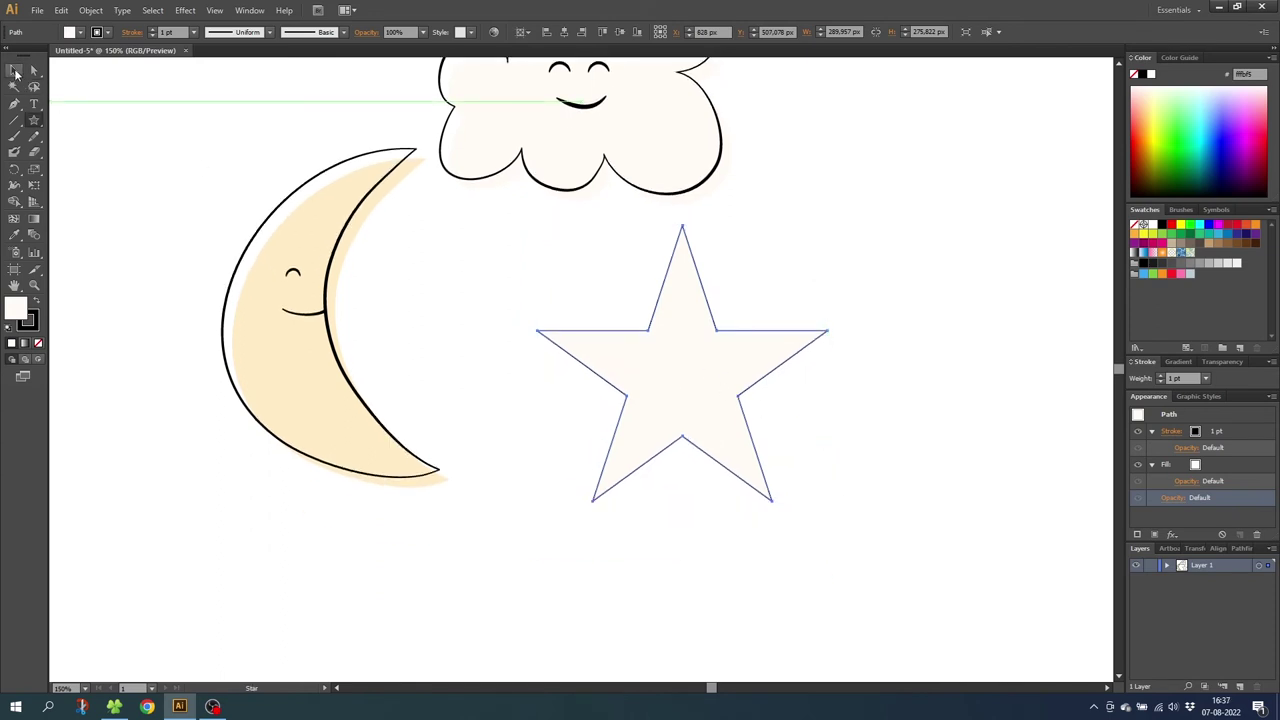
# - Trace a slightly larger hand-drawn star, about 328 by 310 px, around the geometric star with the Pencil, and delete the geometric star
pyautogui.click(15, 73)
pyautogui.click(472, 263)
pyautogui.click(33, 136)
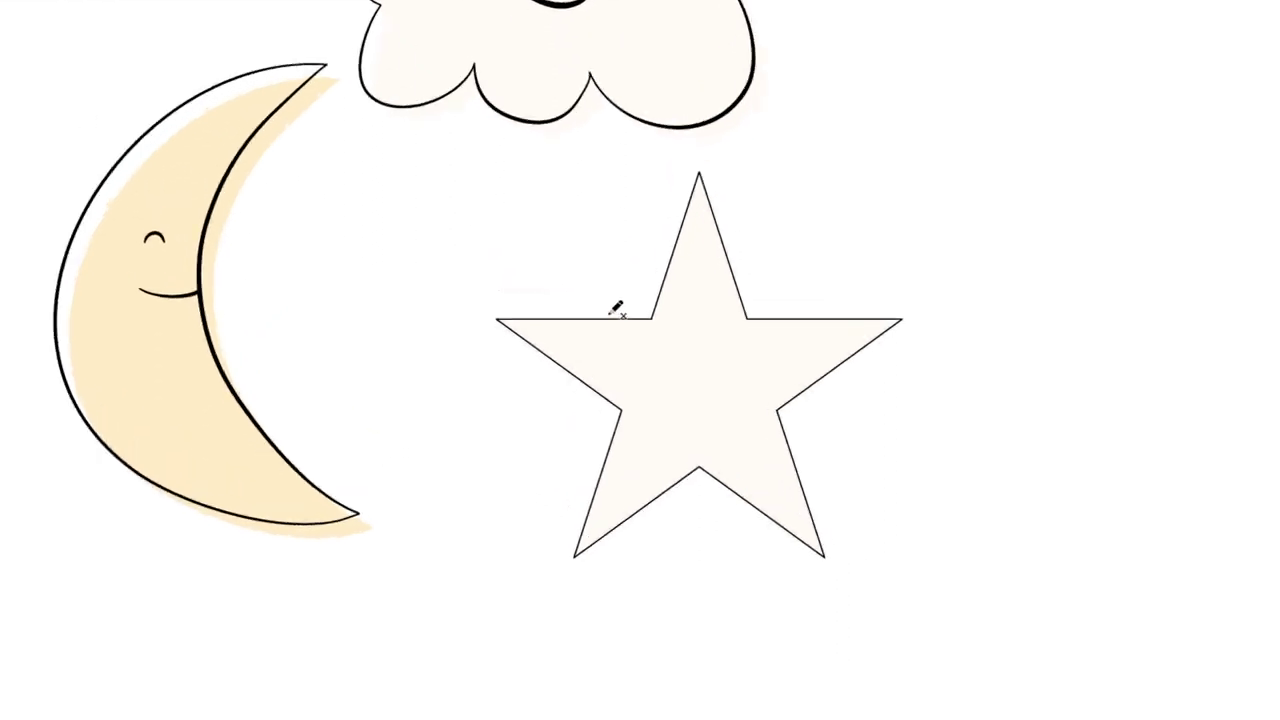
pyautogui.moveTo(650, 309)
pyautogui.mouseDown()
pyautogui.moveTo(474, 309)
pyautogui.moveTo(608, 410)
pyautogui.moveTo(571, 537)
pyautogui.moveTo(594, 560)
pyautogui.moveTo(695, 488)
pyautogui.moveTo(849, 577)
pyautogui.moveTo(792, 416)
pyautogui.moveTo(898, 344)
pyautogui.moveTo(931, 304)
pyautogui.moveTo(778, 307)
pyautogui.moveTo(746, 287)
pyautogui.moveTo(697, 148)
pyautogui.moveTo(650, 298)
pyautogui.mouseUp()
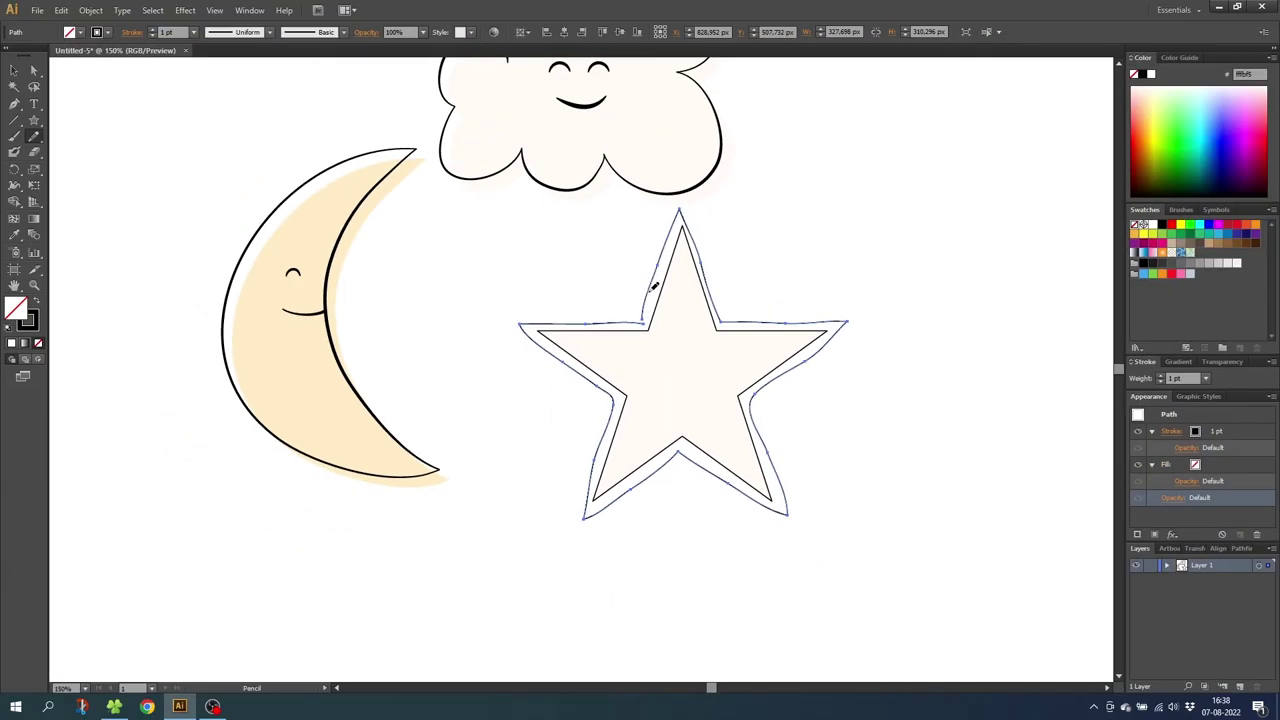
pyautogui.click(14, 70)
pyautogui.click(685, 377)
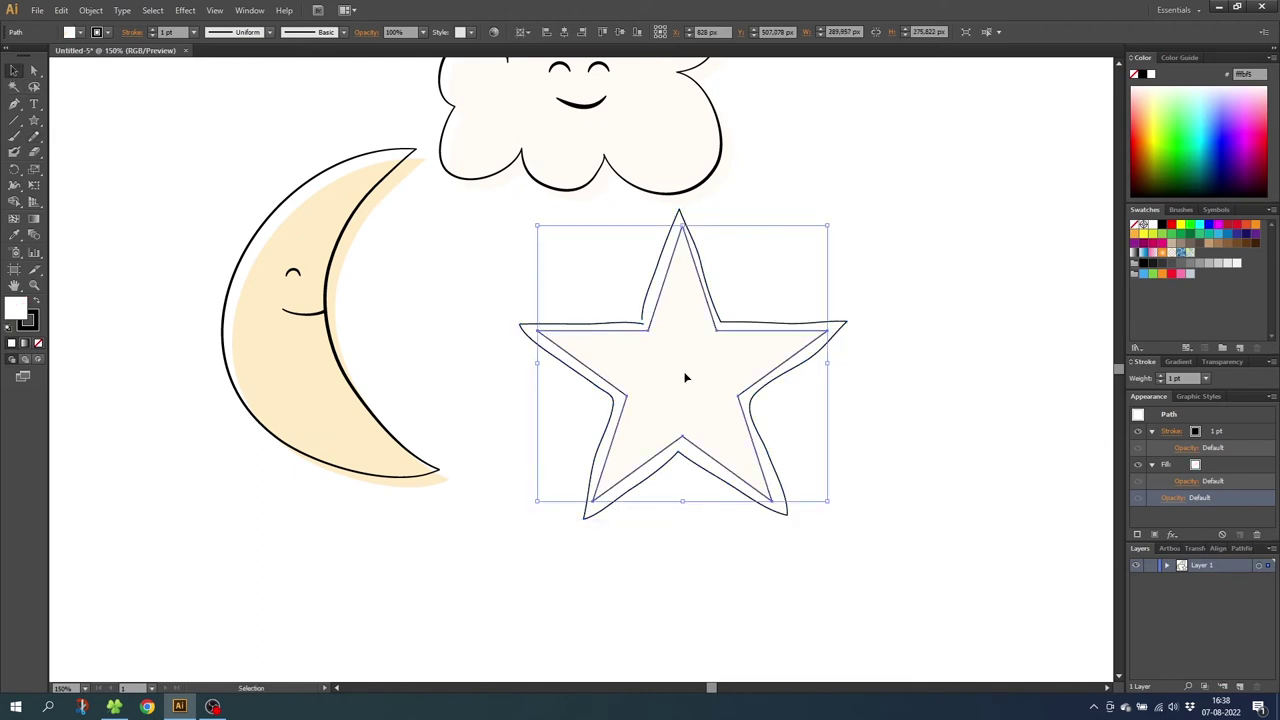
pyautogui.press('Delete')
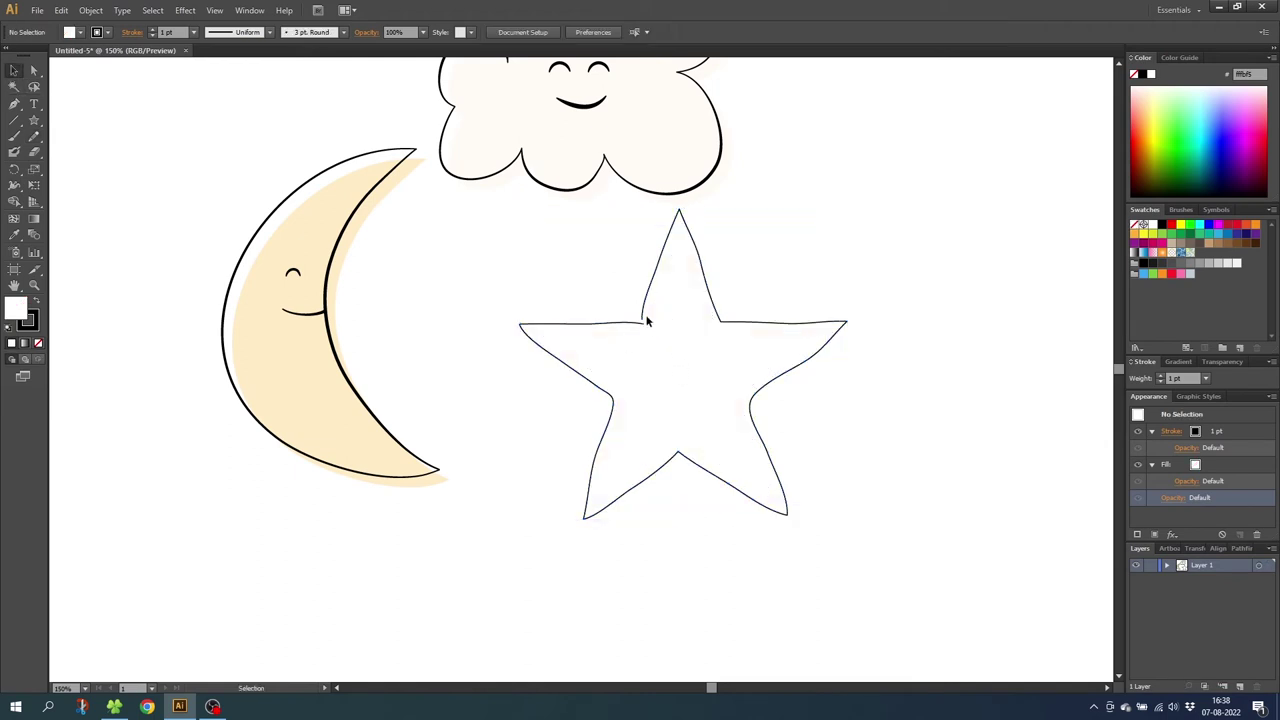
# - Close the gap at the star's upper-left inner corner by moving one loose end of the path onto the other
pyautogui.press('z')
pyautogui.moveTo(609, 283); pyautogui.dragTo(679, 359)
pyautogui.click(33, 70)
pyautogui.click(566, 334)
pyautogui.moveTo(565, 340); pyautogui.dragTo(579, 382)
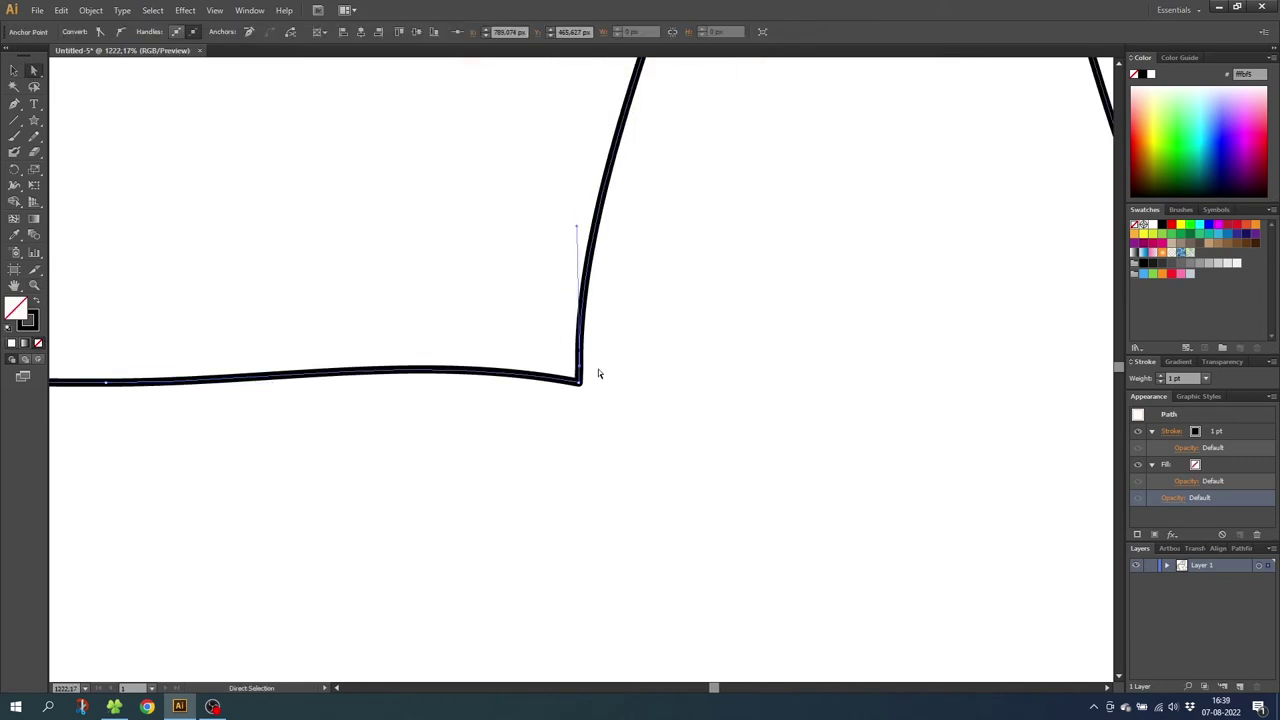
# - Straighten the upper edges of the star's left and right arms and refine the right tip by adjusting anchor handles
pyautogui.click(34, 285)
pyautogui.keyDown('alt'); pyautogui.click(656, 401); pyautogui.keyUp('alt')
pyautogui.keyDown('alt'); pyautogui.click(656, 401); pyautogui.keyUp('alt')
pyautogui.keyDown('alt'); pyautogui.click(608, 434); pyautogui.keyUp('alt')
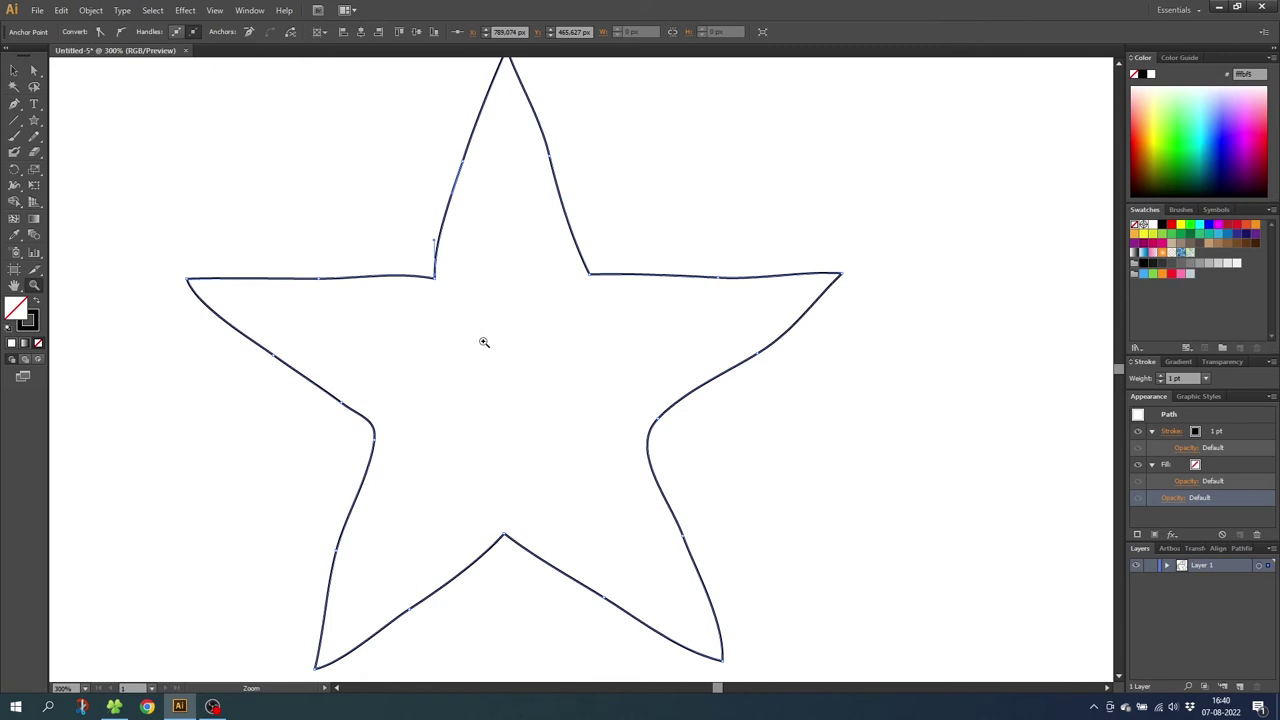
pyautogui.press('a')
pyautogui.click(434, 278)
pyautogui.moveTo(400, 273); pyautogui.dragTo(436, 287)
pyautogui.scroll(1, 435, 285)
pyautogui.click(549, 200)
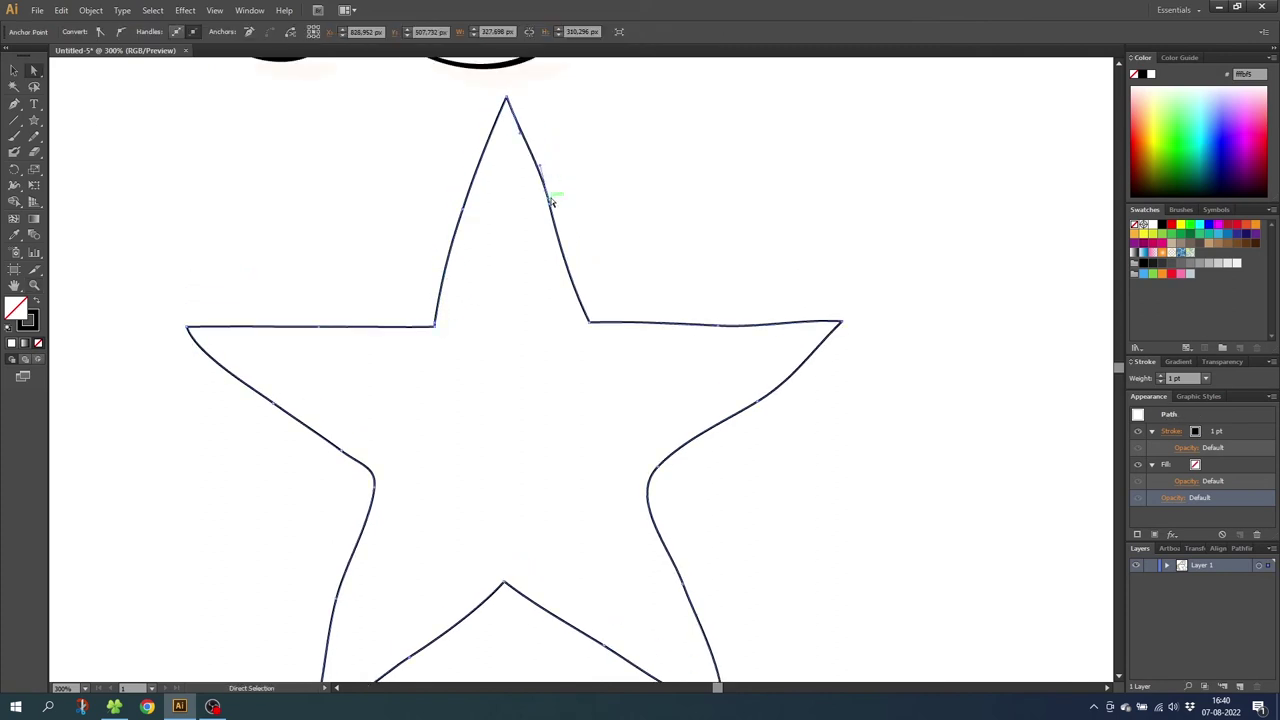
pyautogui.click(841, 322)
pyautogui.moveTo(763, 327); pyautogui.dragTo(763, 324)
pyautogui.moveTo(791, 376); pyautogui.dragTo(783, 375)
# - Sharpen the star's lower-right inner corner and refine the curves of its two lower arms
pyautogui.scroll(-3, 784, 376)
pyautogui.click(648, 414)
pyautogui.moveTo(655, 393); pyautogui.dragTo(630, 400)
pyautogui.moveTo(683, 510); pyautogui.dragTo(679, 512)
pyautogui.moveTo(722, 598); pyautogui.dragTo(715, 595)
pyautogui.click(722, 633)
pyautogui.click(409, 582)
pyautogui.moveTo(475, 532); pyautogui.dragTo(480, 532)
pyautogui.click(315, 641)
pyautogui.moveTo(336, 524); pyautogui.dragTo(341, 524)
# - Sharpen the star's lower-left inner corner and adjust the points on its top and left arms
pyautogui.click(374, 412)
pyautogui.moveTo(375, 394)
pyautogui.mouseDown()
pyautogui.moveTo(374, 412)
pyautogui.moveTo(339, 380)
pyautogui.mouseUp()
pyautogui.moveTo(374, 413); pyautogui.dragTo(390, 398)
pyautogui.hotkey('ctrl', 'z')
pyautogui.scroll(2, 457, 363)
pyautogui.moveTo(549, 192); pyautogui.dragTo(548, 195)
pyautogui.click(210, 322)
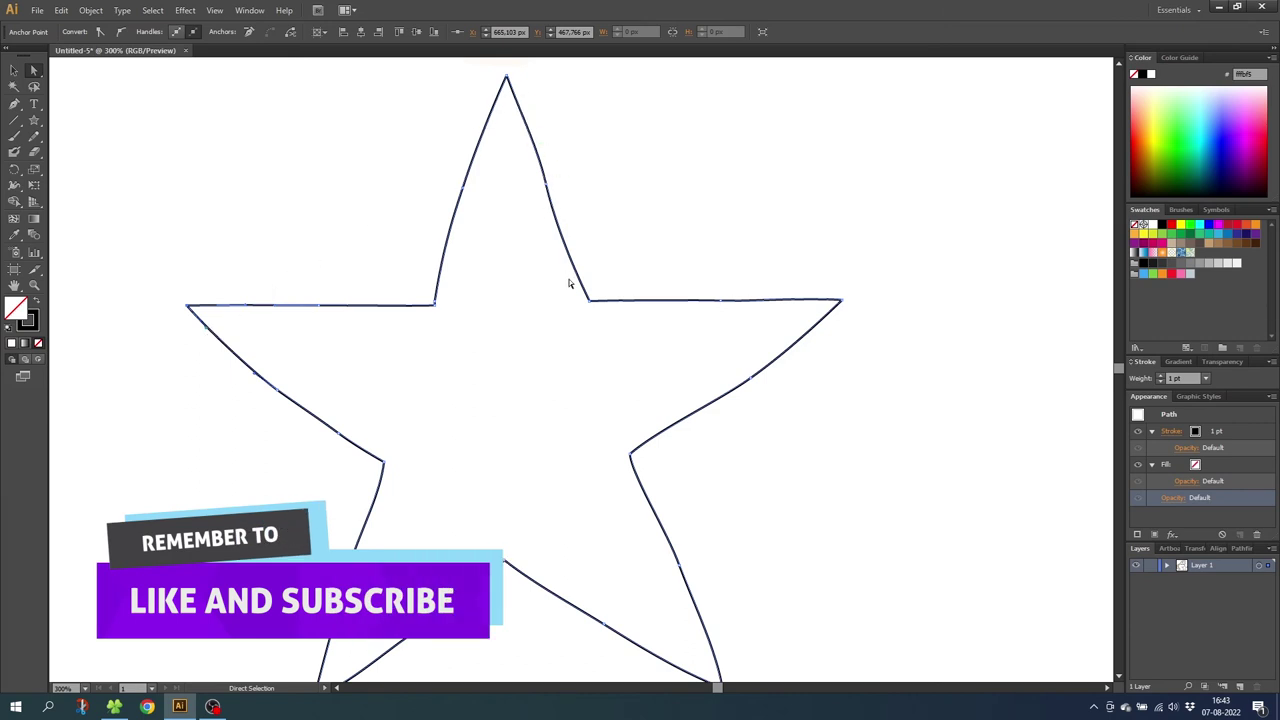
# - Even out the edges of all the star's arms with the Smooth tool
pyautogui.moveTo(33, 137); pyautogui.dragTo(72, 151)
pyautogui.moveTo(448, 240); pyautogui.dragTo(500, 92)
pyautogui.moveTo(535, 147); pyautogui.dragTo(578, 265)
pyautogui.moveTo(649, 304); pyautogui.dragTo(826, 300)
pyautogui.moveTo(788, 356); pyautogui.dragTo(817, 323)
pyautogui.scroll(-2, 797, 340)
pyautogui.moveTo(680, 491)
pyautogui.mouseDown()
pyautogui.moveTo(711, 546)
pyautogui.moveTo(440, 542)
pyautogui.moveTo(324, 605)
pyautogui.mouseUp()
pyautogui.moveTo(346, 374)
pyautogui.mouseDown()
pyautogui.moveTo(220, 266)
pyautogui.moveTo(349, 363)
pyautogui.mouseUp()
pyautogui.scroll(2, 388, 342)
pyautogui.moveTo(440, 280); pyautogui.dragTo(506, 80)
pyautogui.scroll(-1, 745, 398)
pyautogui.scroll(3, 700, 405)
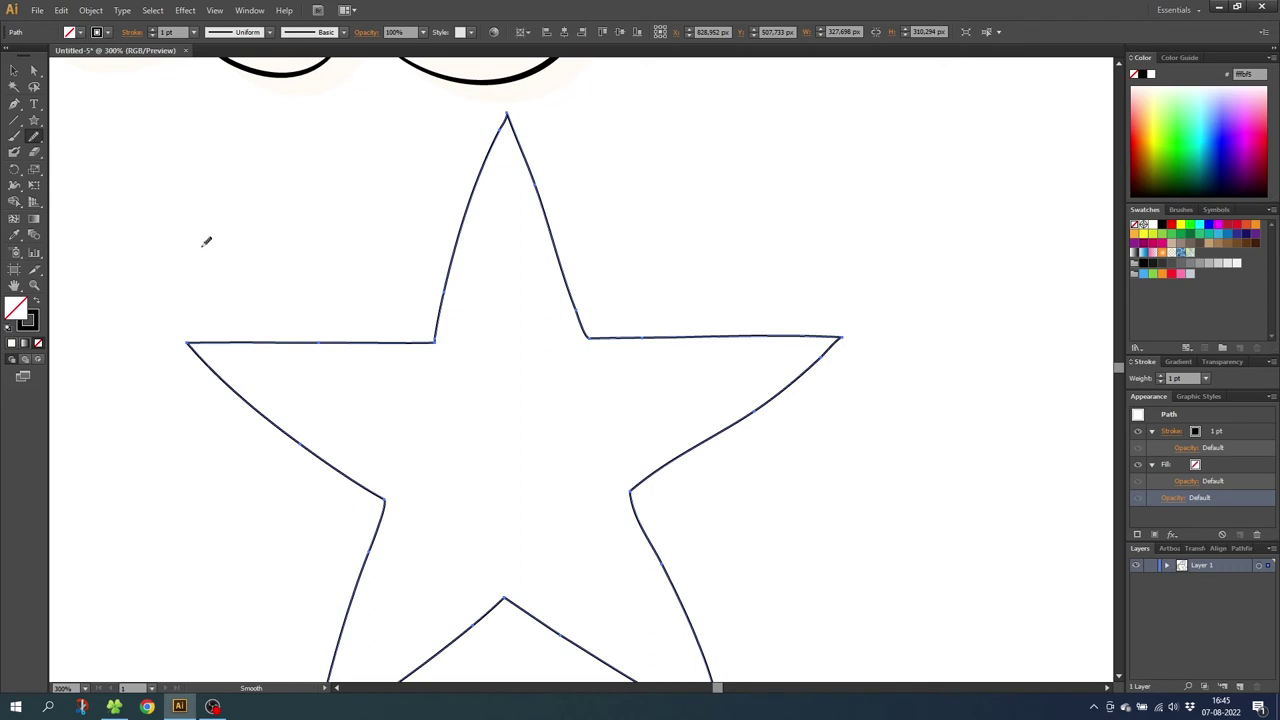
# - Remove the kinks at the star's top and right tips by adjusting their direction handles
pyautogui.click(33, 285)
pyautogui.moveTo(449, 77); pyautogui.dragTo(608, 200)
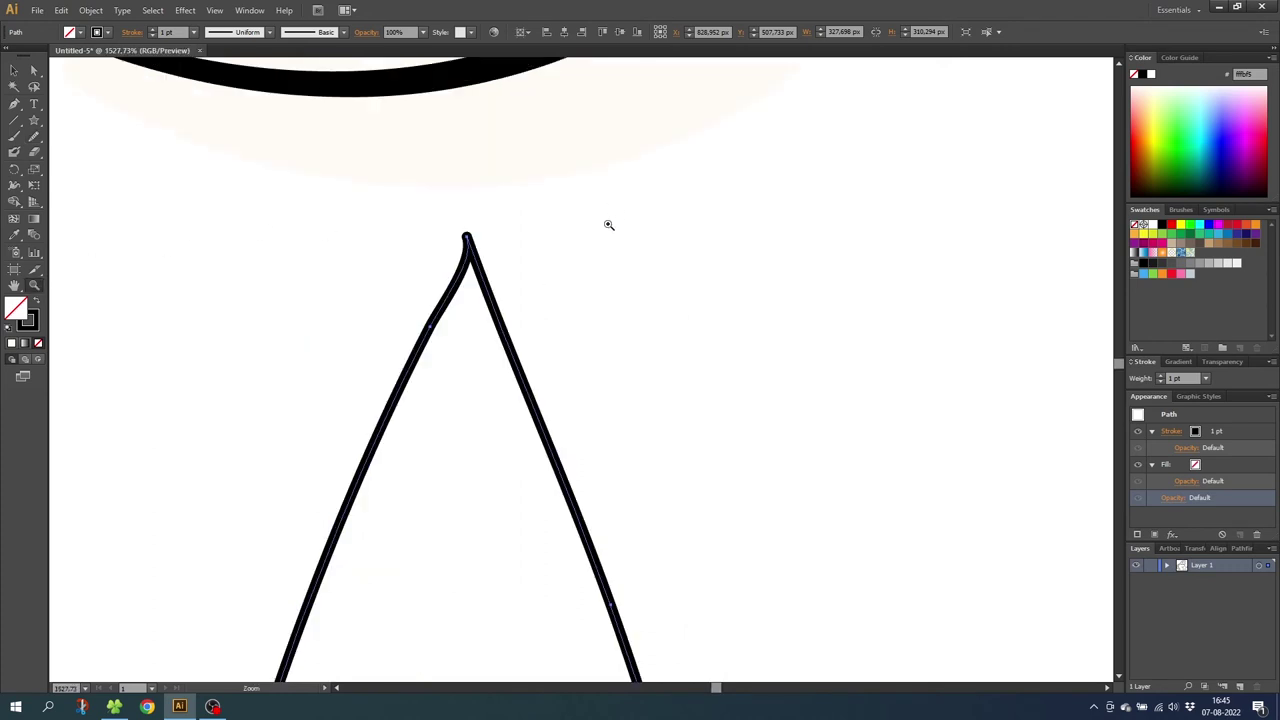
pyautogui.click(33, 70)
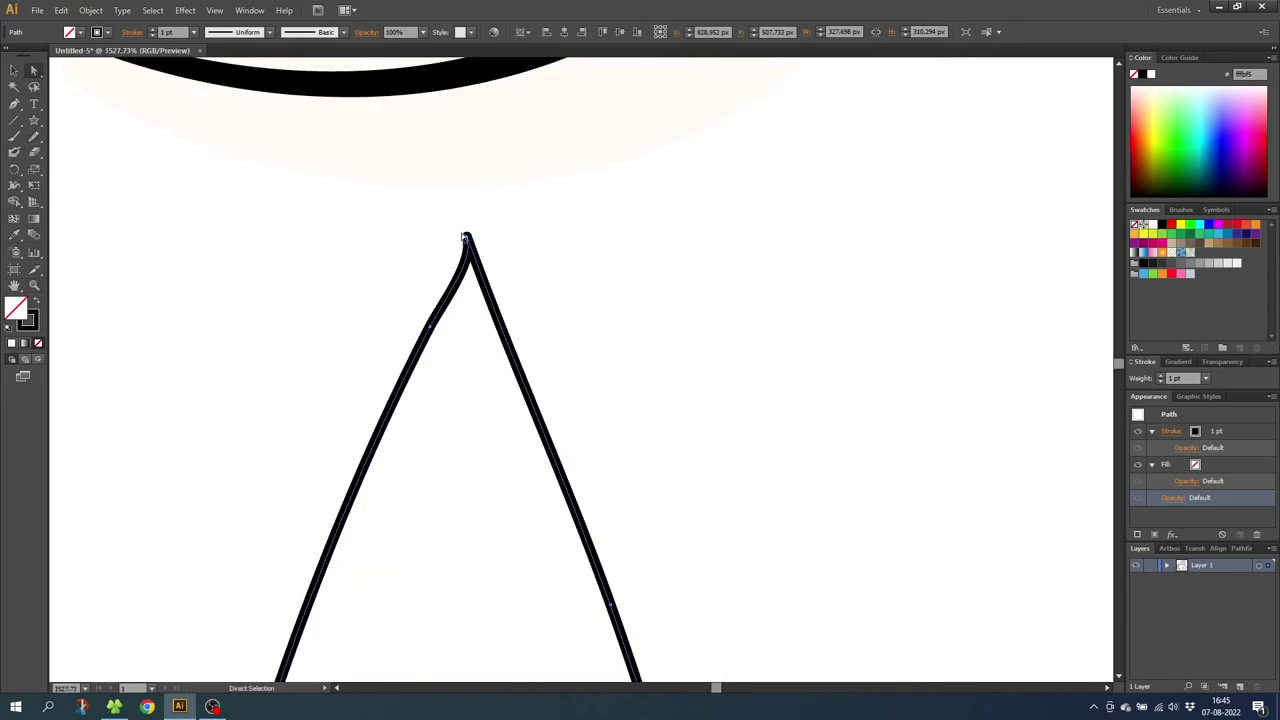
pyautogui.click(467, 240)
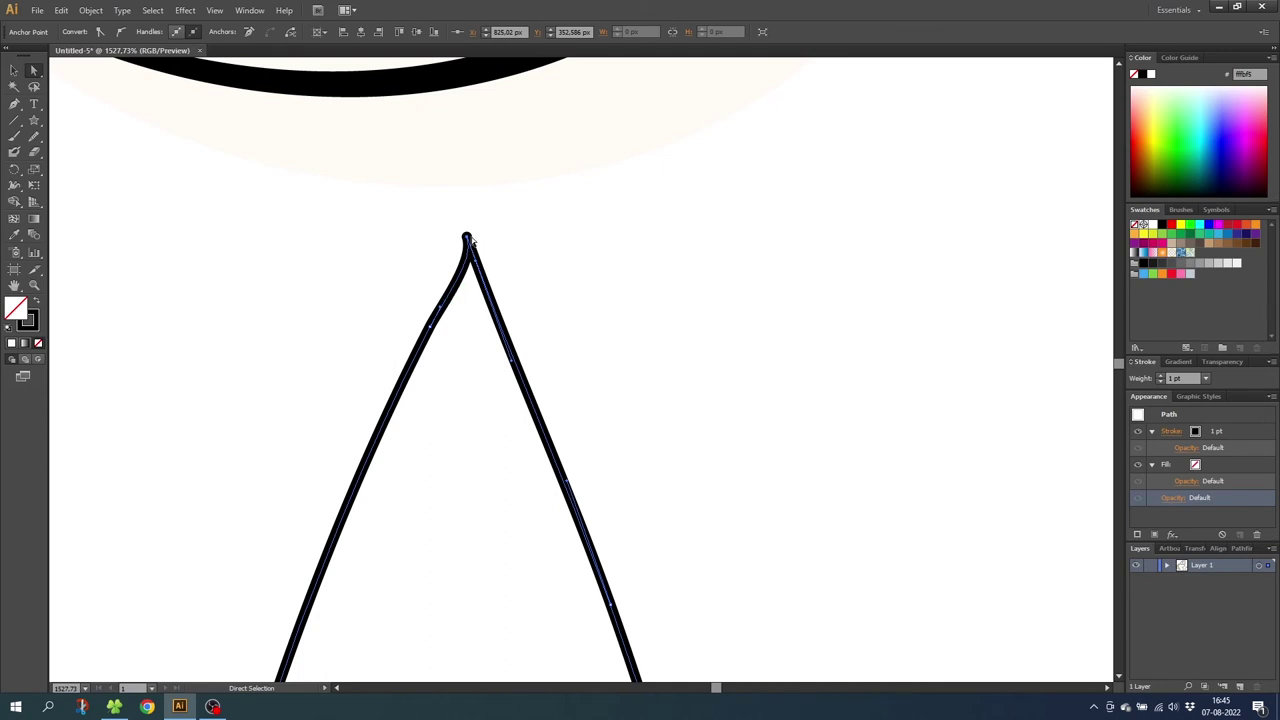
pyautogui.moveTo(476, 263); pyautogui.dragTo(466, 263)
pyautogui.moveTo(756, 451); pyautogui.dragTo(560, 197)
pyautogui.moveTo(900, 600); pyautogui.dragTo(629, 341)
pyautogui.click(742, 421)
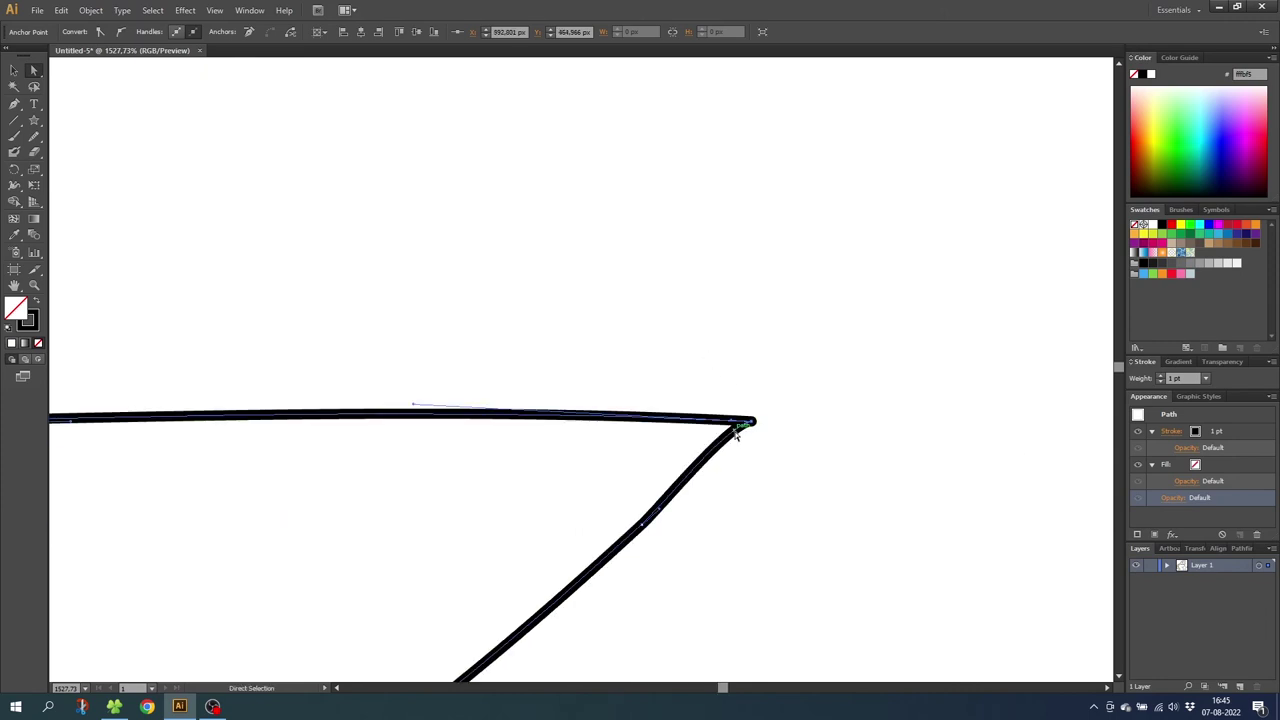
pyautogui.moveTo(733, 424); pyautogui.dragTo(752, 453)
# - Thicken the star's outline at its five inner corners to a peak of about 4.51 pt with the Width tool
pyautogui.press('z')
pyautogui.keyDown('alt'); pyautogui.click(200, 360); pyautogui.keyUp('alt')
pyautogui.keyDown('alt'); pyautogui.click(326, 428); pyautogui.keyUp('alt')
pyautogui.keyDown('alt'); pyautogui.click(360, 437); pyautogui.keyUp('alt')
pyautogui.keyDown('alt'); pyautogui.click(380, 437); pyautogui.keyUp('alt')
pyautogui.keyDown('alt'); pyautogui.click(480, 430); pyautogui.keyUp('alt')
pyautogui.keyDown('alt'); pyautogui.click(670, 418); pyautogui.keyUp('alt')
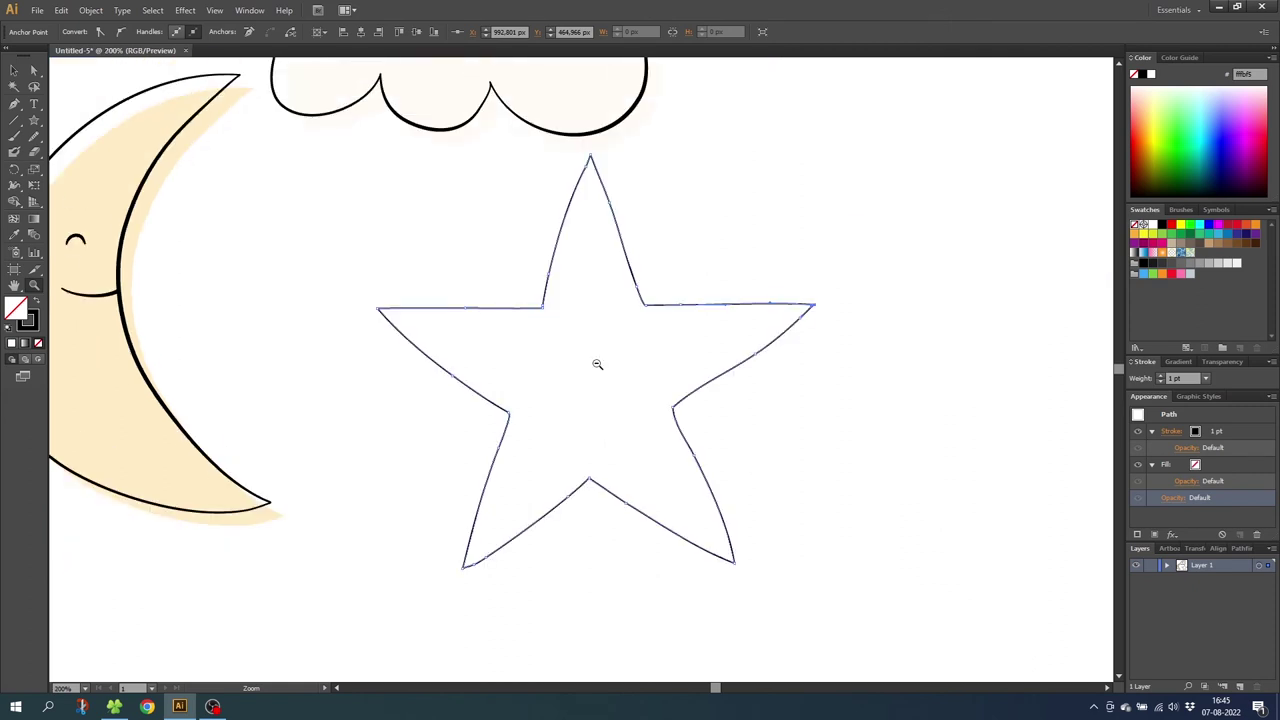
pyautogui.keyDown('alt'); pyautogui.click(599, 325); pyautogui.keyUp('alt')
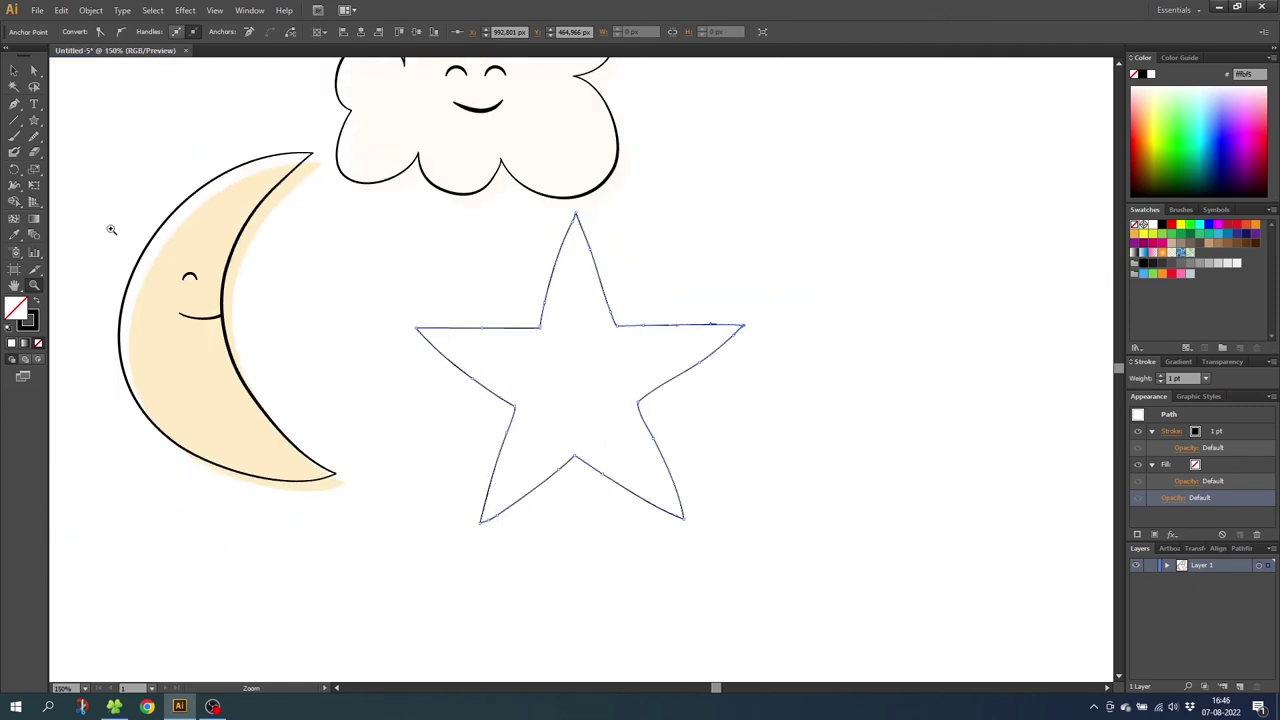
pyautogui.click(14, 185)
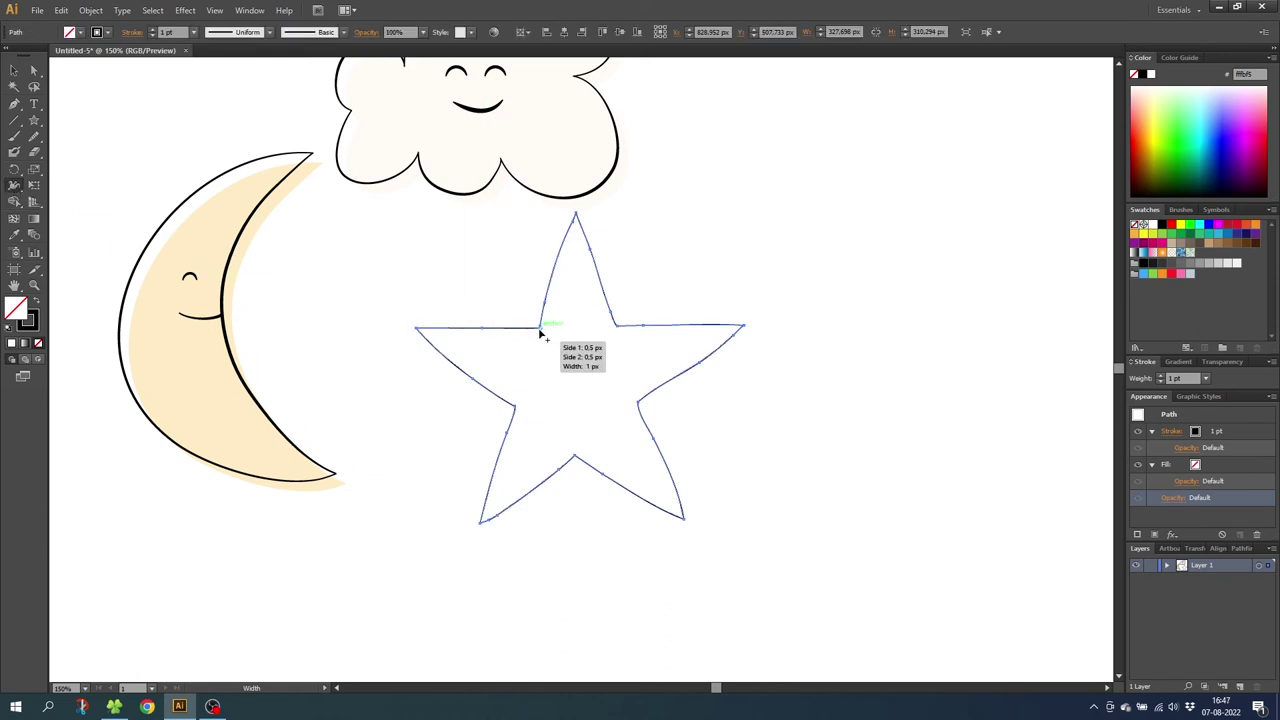
pyautogui.moveTo(543, 334); pyautogui.dragTo(614, 328)
pyautogui.moveTo(639, 402); pyautogui.dragTo(635, 401)
pyautogui.moveTo(575, 455); pyautogui.dragTo(574, 455)
pyautogui.moveTo(515, 407); pyautogui.dragTo(516, 409)
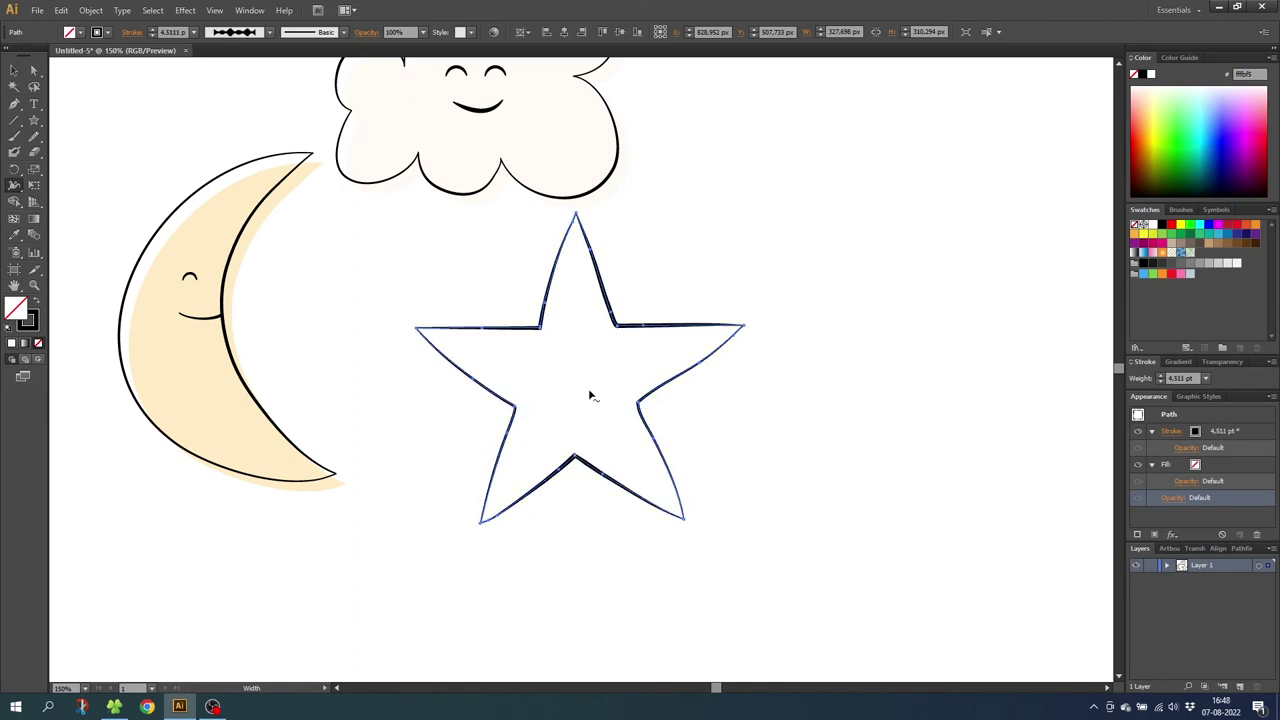
# - Copy the moon's cream fill onto the star with the Eyedropper and lighten the star's fill to #fff4e1
pyautogui.click(14, 234)
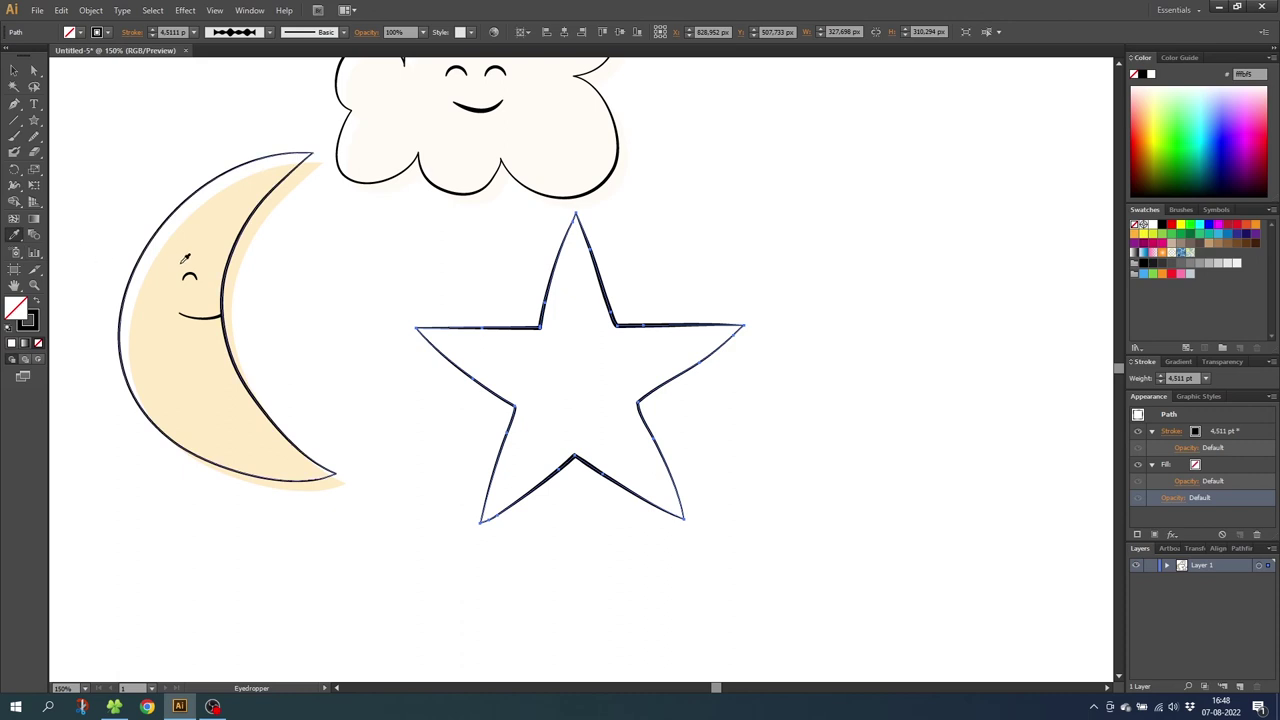
pyautogui.click(214, 248)
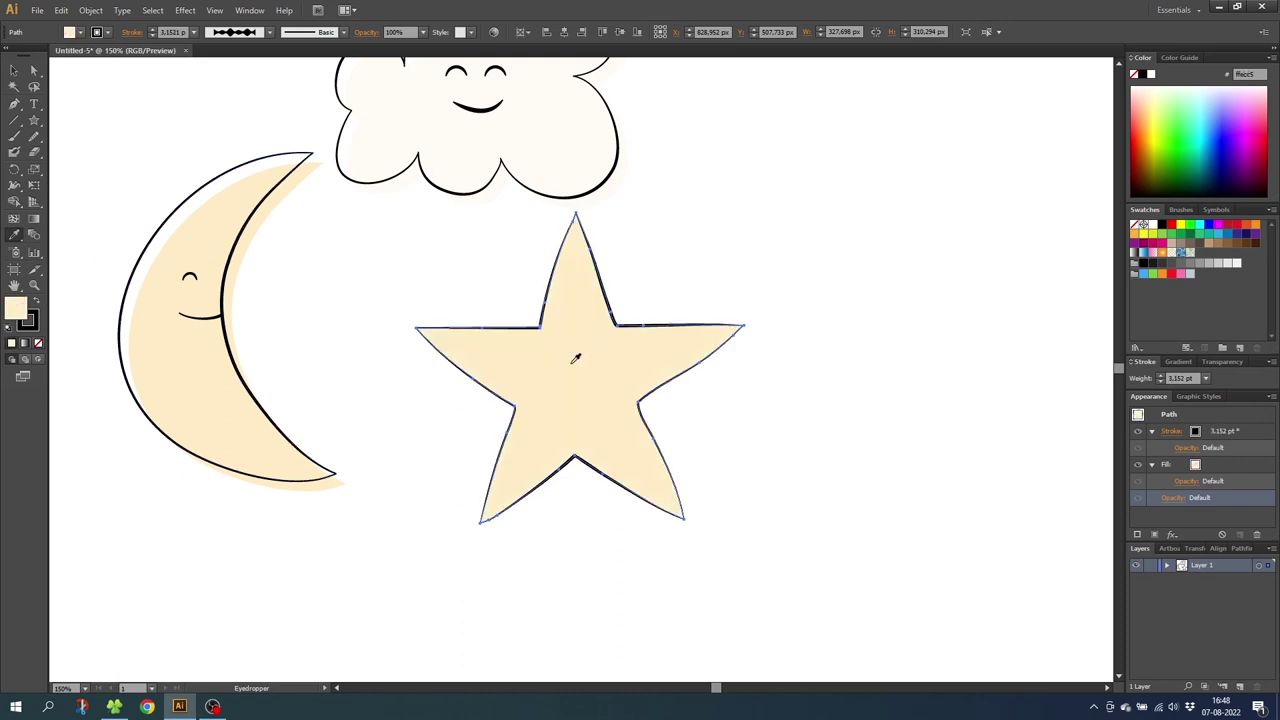
pyautogui.doubleClick(16, 311)
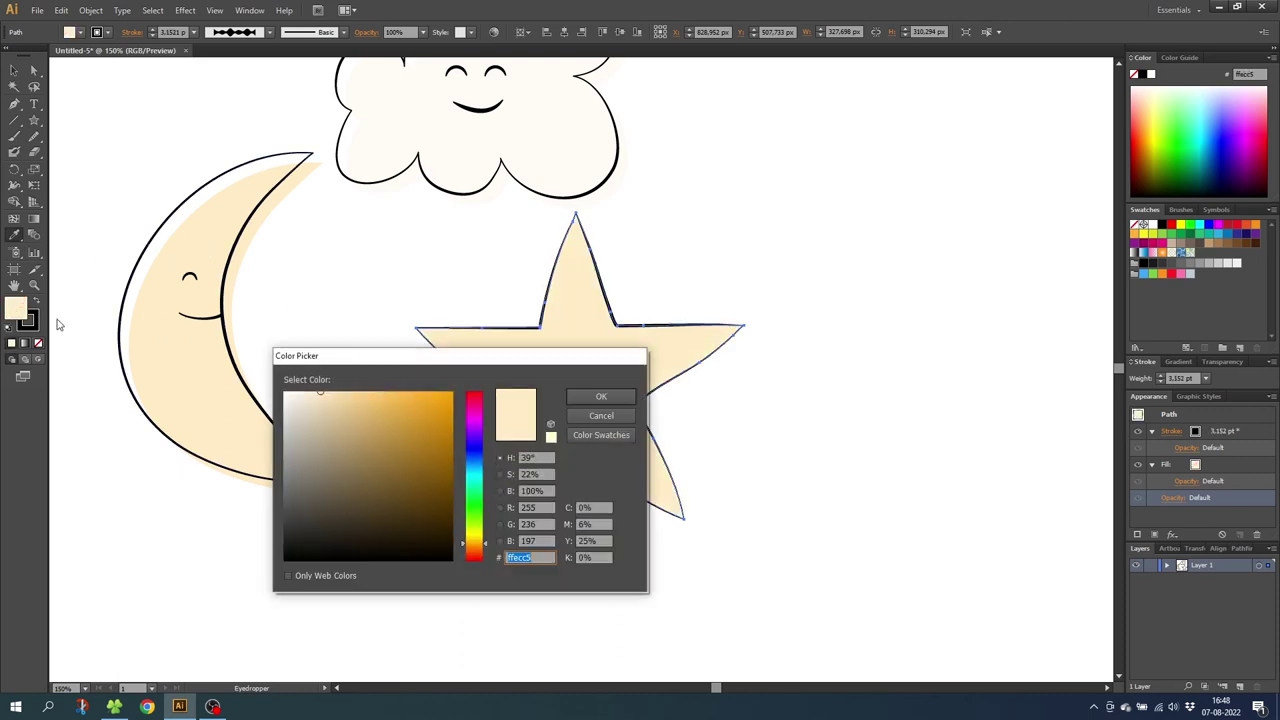
pyautogui.moveTo(320, 391); pyautogui.dragTo(300, 389)
pyautogui.click(598, 395)
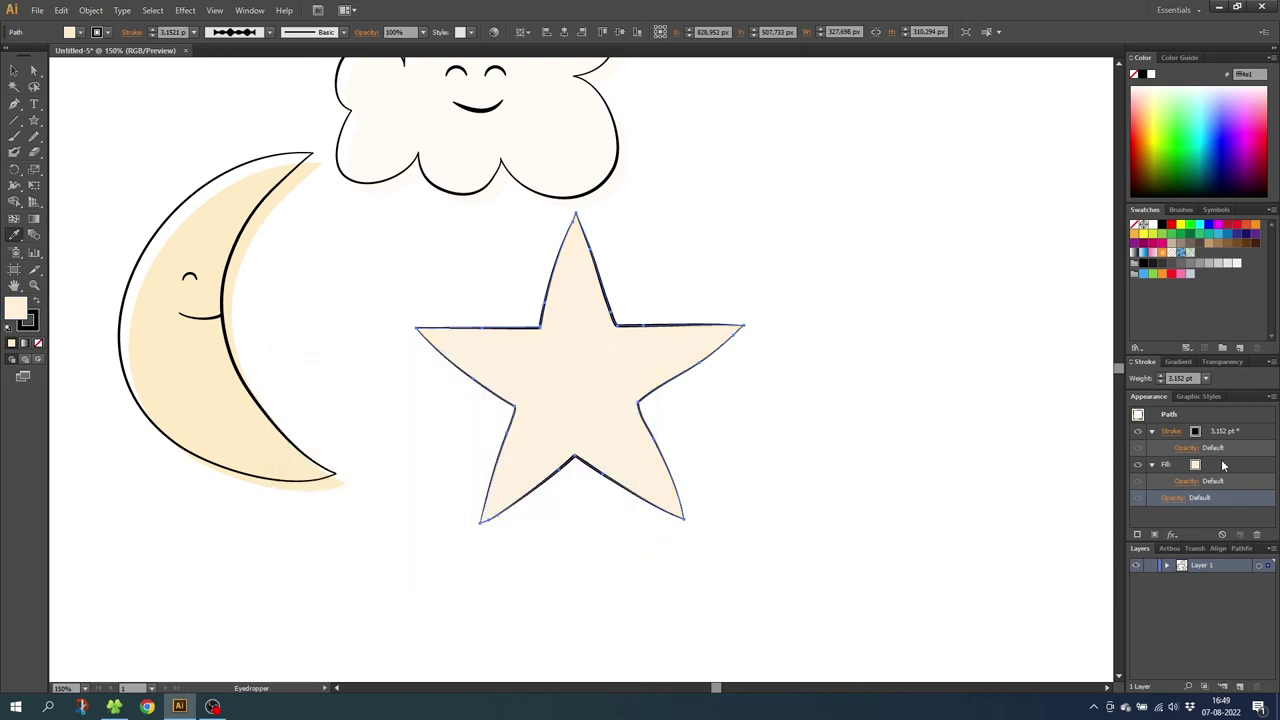
# - Offset only the star's fill by reapplying the last Transform effect to it
pyautogui.click(1222, 465)
pyautogui.click(188, 11)
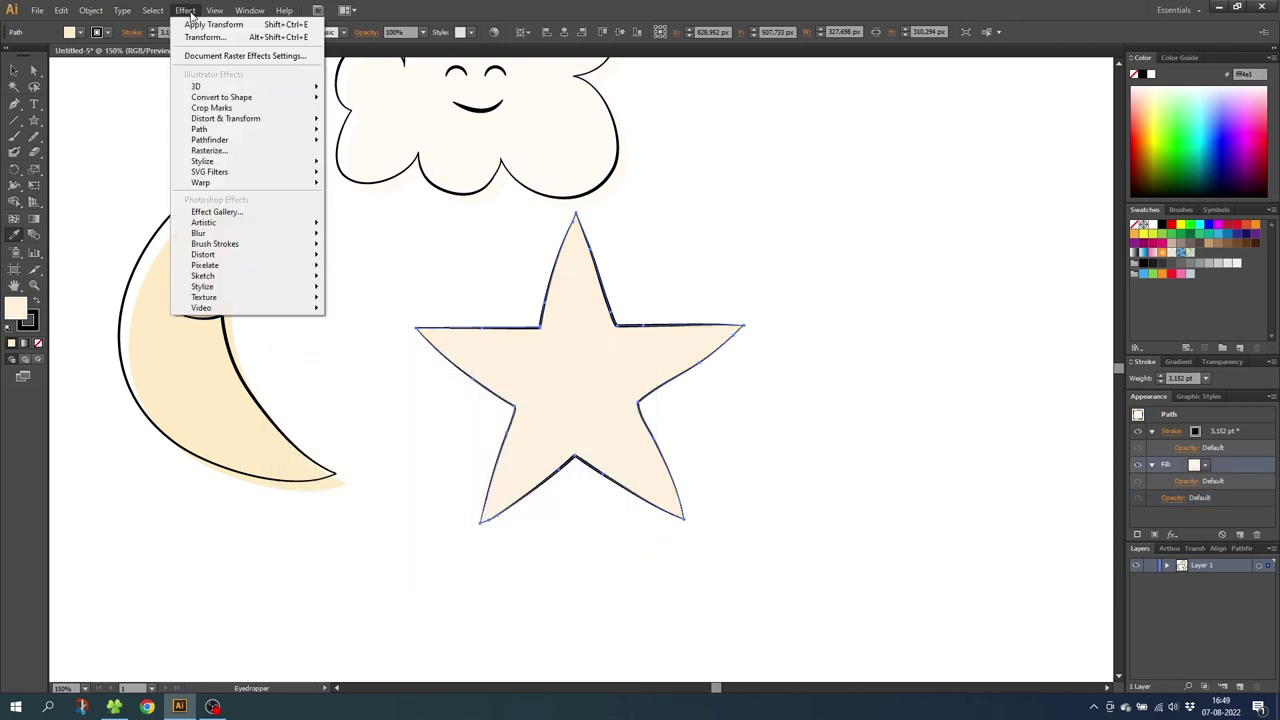
pyautogui.click(195, 25)
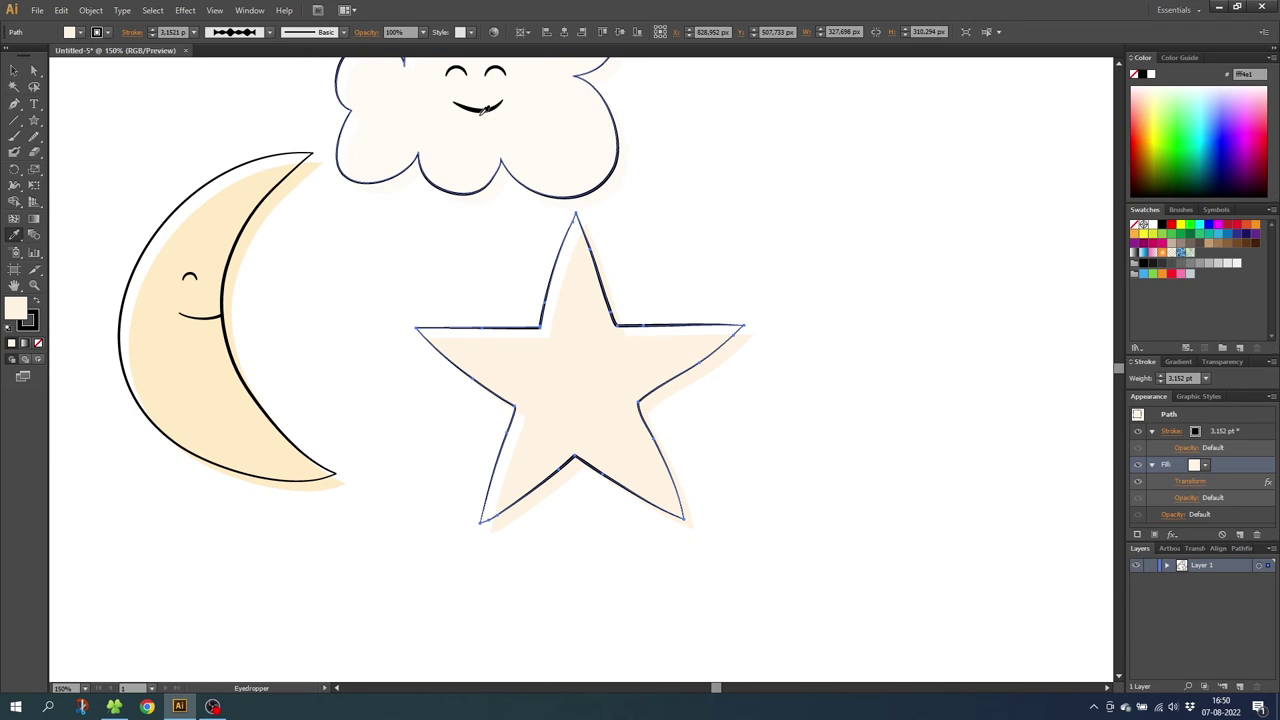
# - Ungroup the cloud so that its face parts can be selected separately
pyautogui.click(14, 70)
pyautogui.click(488, 133)
pyautogui.rightClick(488, 133)
pyautogui.click(520, 207)
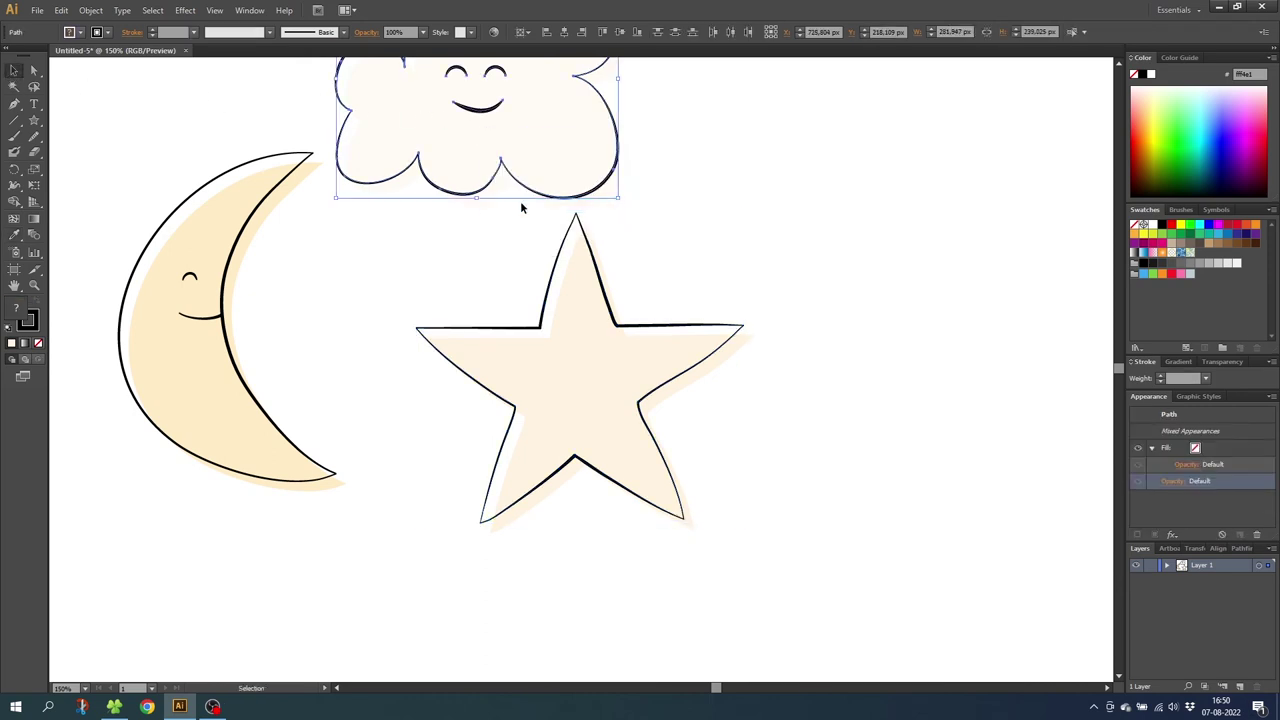
# - Copy the cloud's two closed eyes and smile onto the middle of the star and bring the copies to the front
pyautogui.click(490, 106)
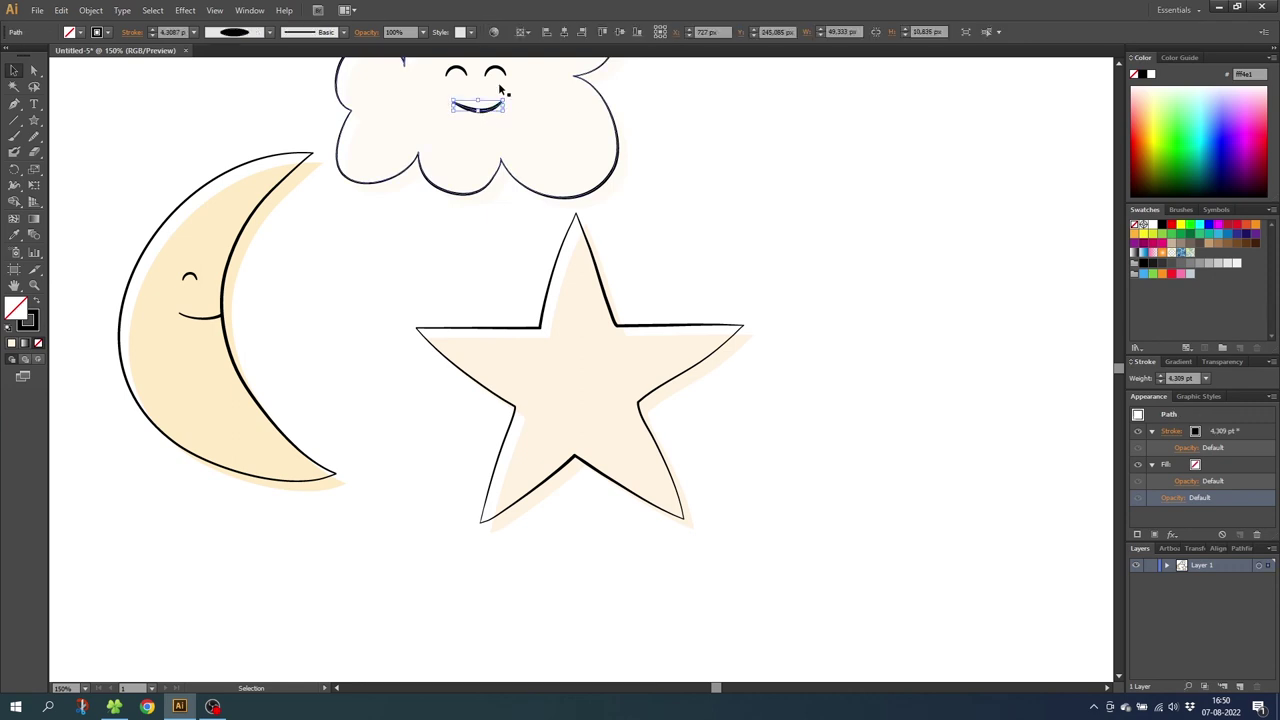
pyautogui.keyDown('shift'); pyautogui.click(498, 72); pyautogui.keyUp('shift')
pyautogui.keyDown('shift'); pyautogui.click(453, 74); pyautogui.keyUp('shift')
pyautogui.moveTo(460, 72); pyautogui.dragTo(561, 371)
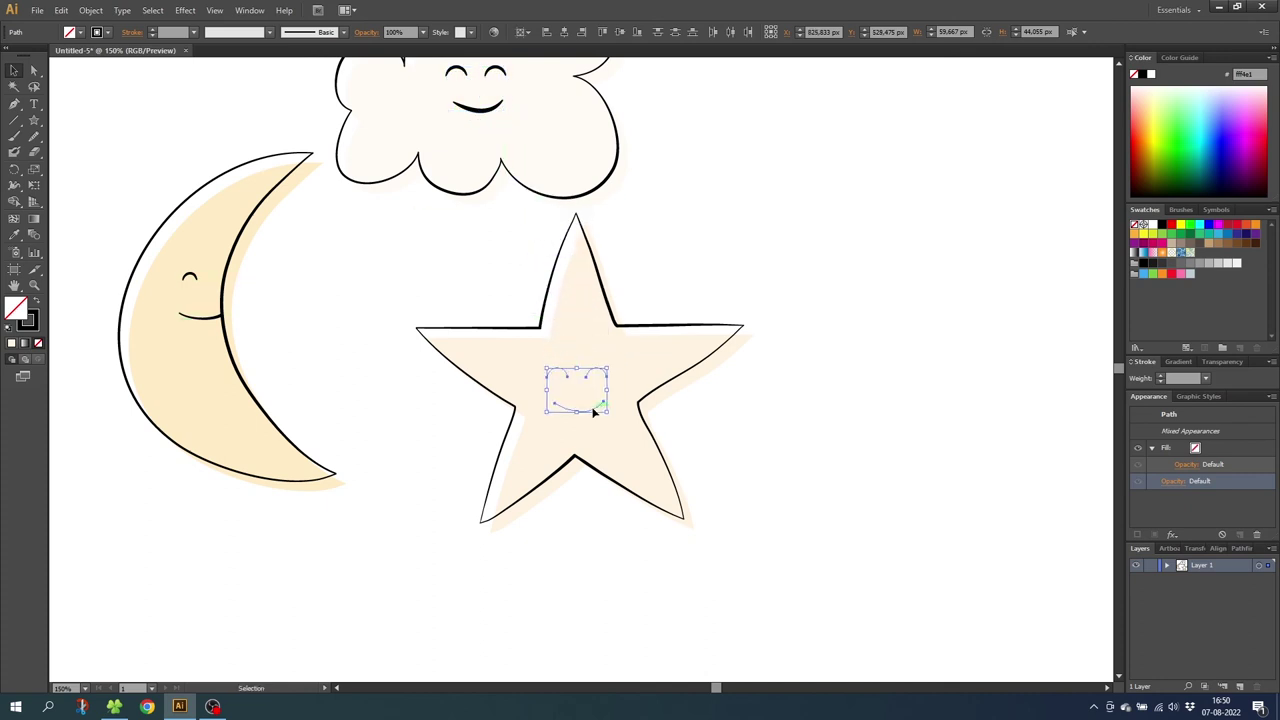
pyautogui.rightClick(593, 410)
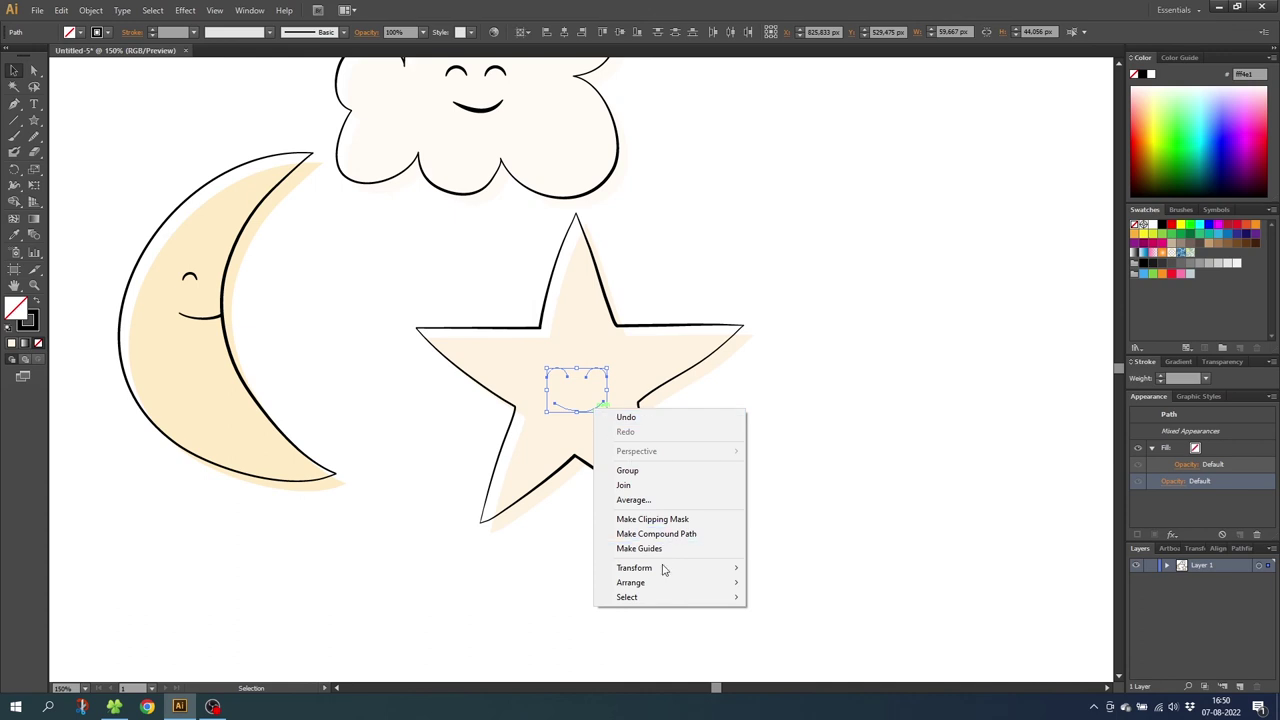
pyautogui.moveTo(664, 584)
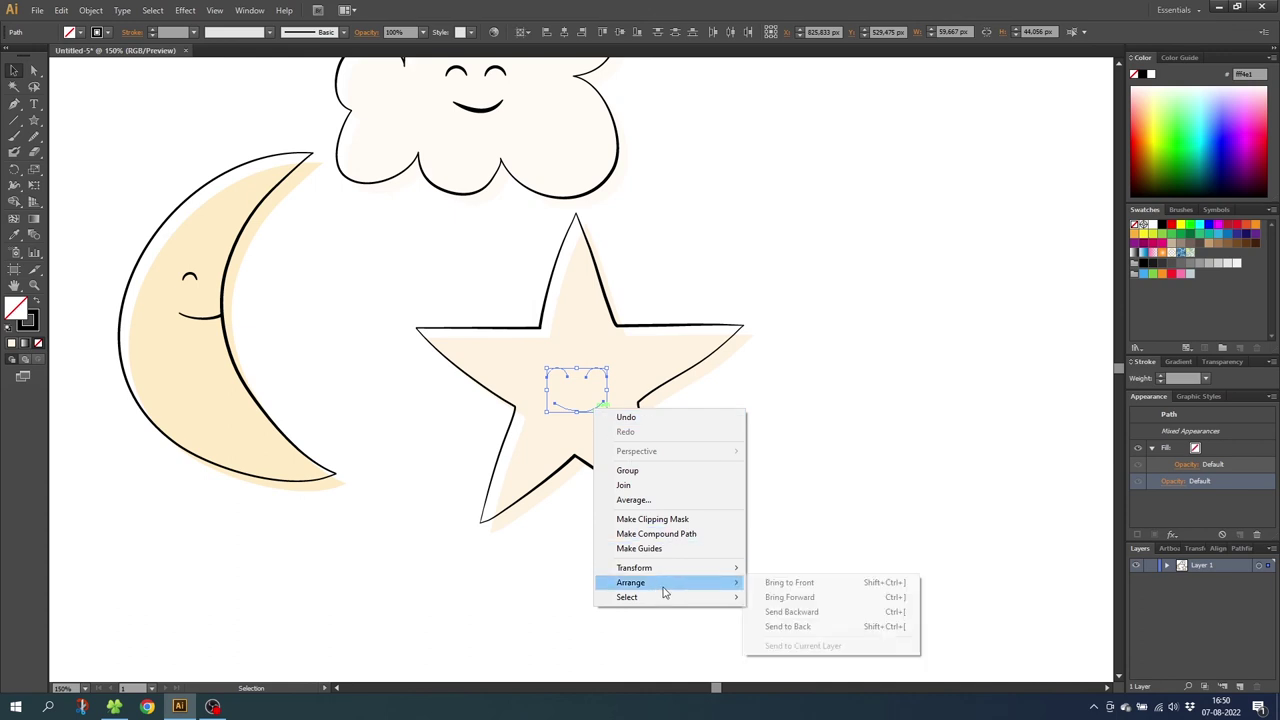
pyautogui.click(789, 583)
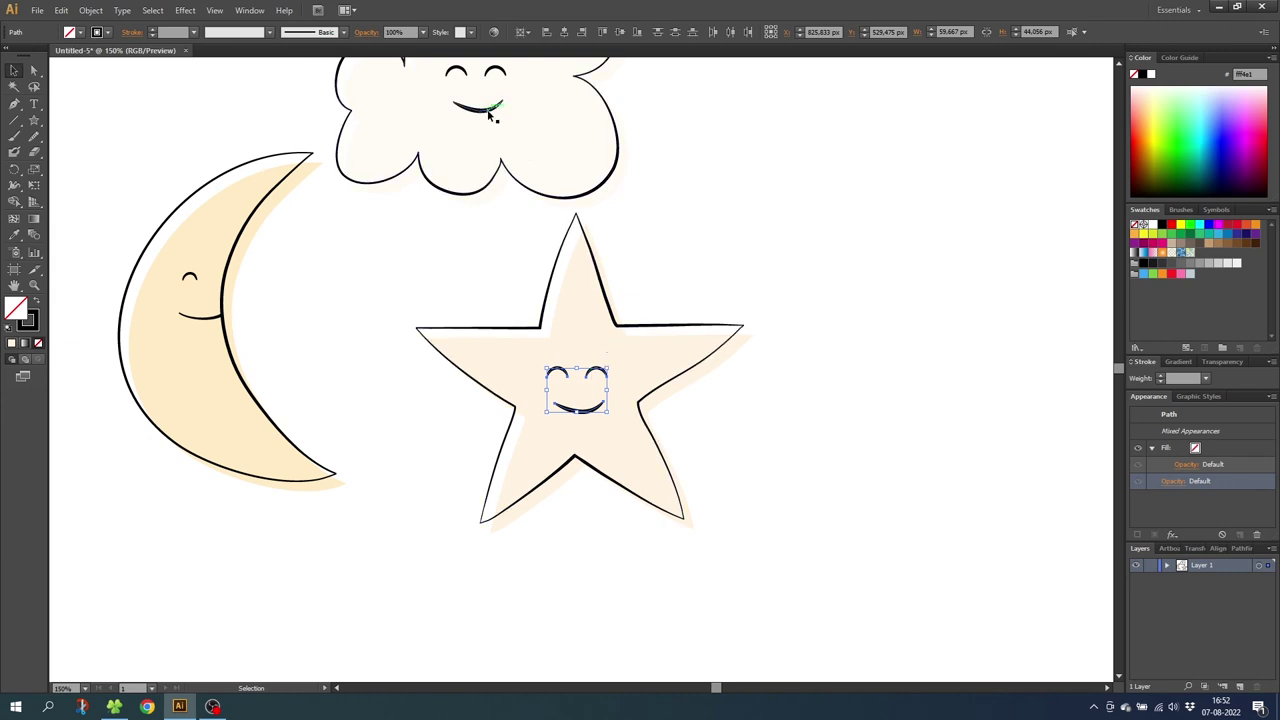
pyautogui.click(35, 71)
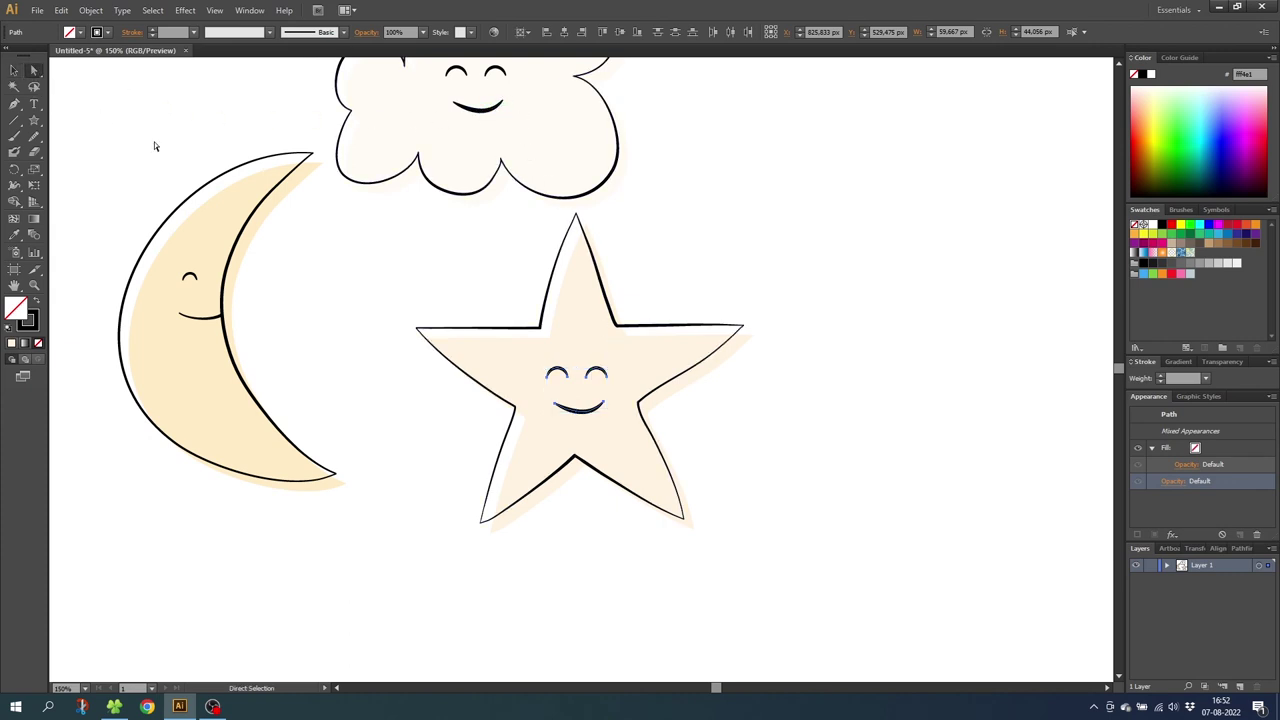
# - Nudge the copied smile and eyes into place on the star, and group the star with its face
pyautogui.moveTo(586, 377); pyautogui.dragTo(598, 406)
pyautogui.moveTo(567, 377); pyautogui.dragTo(570, 376)
pyautogui.press('v')
pyautogui.moveTo(428, 272); pyautogui.dragTo(626, 412)
pyautogui.rightClick(589, 385)
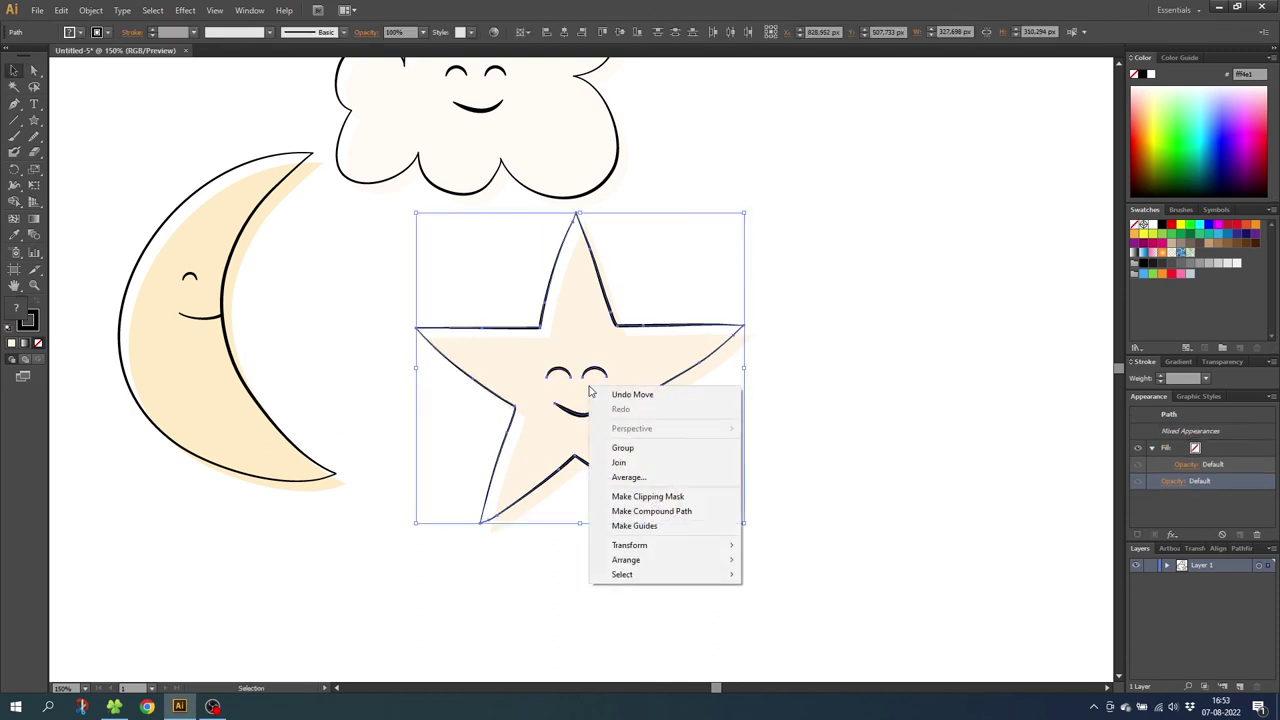
pyautogui.click(636, 449)
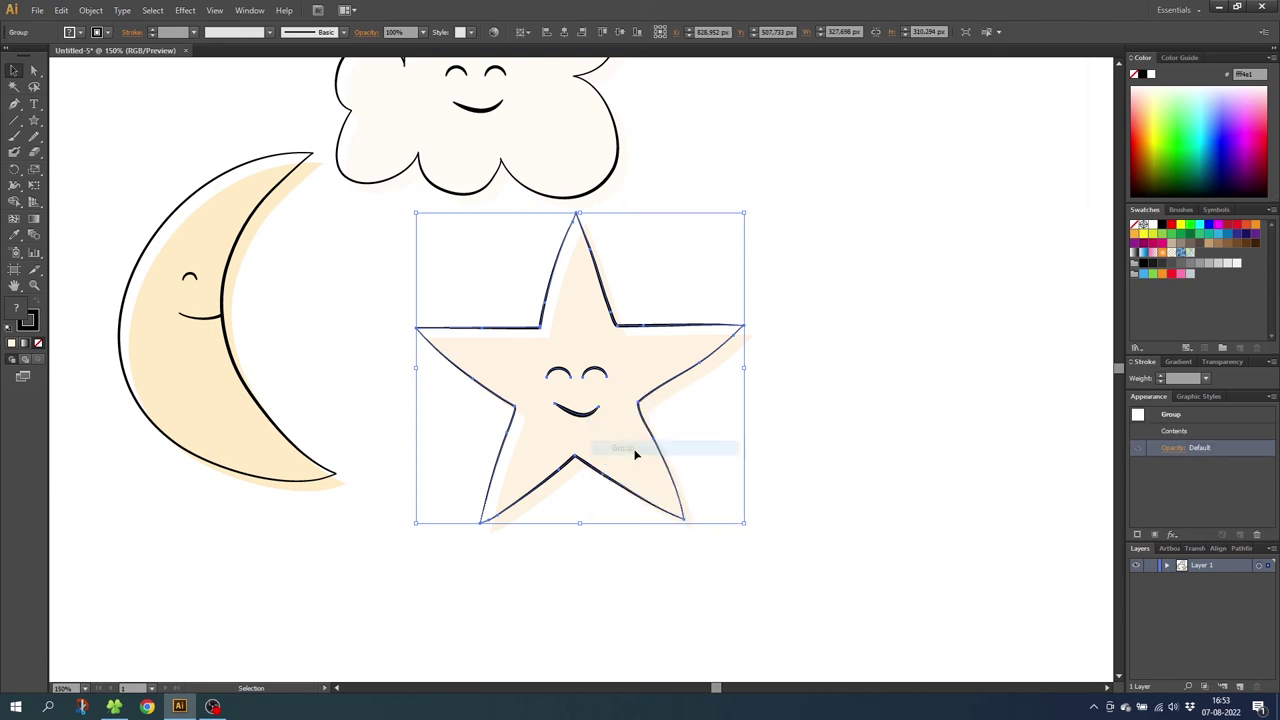
# - Group the cloud with its face, and shift the moon slightly upward and away from the star
pyautogui.click(451, 152)
pyautogui.rightClick(478, 130)
pyautogui.click(511, 191)
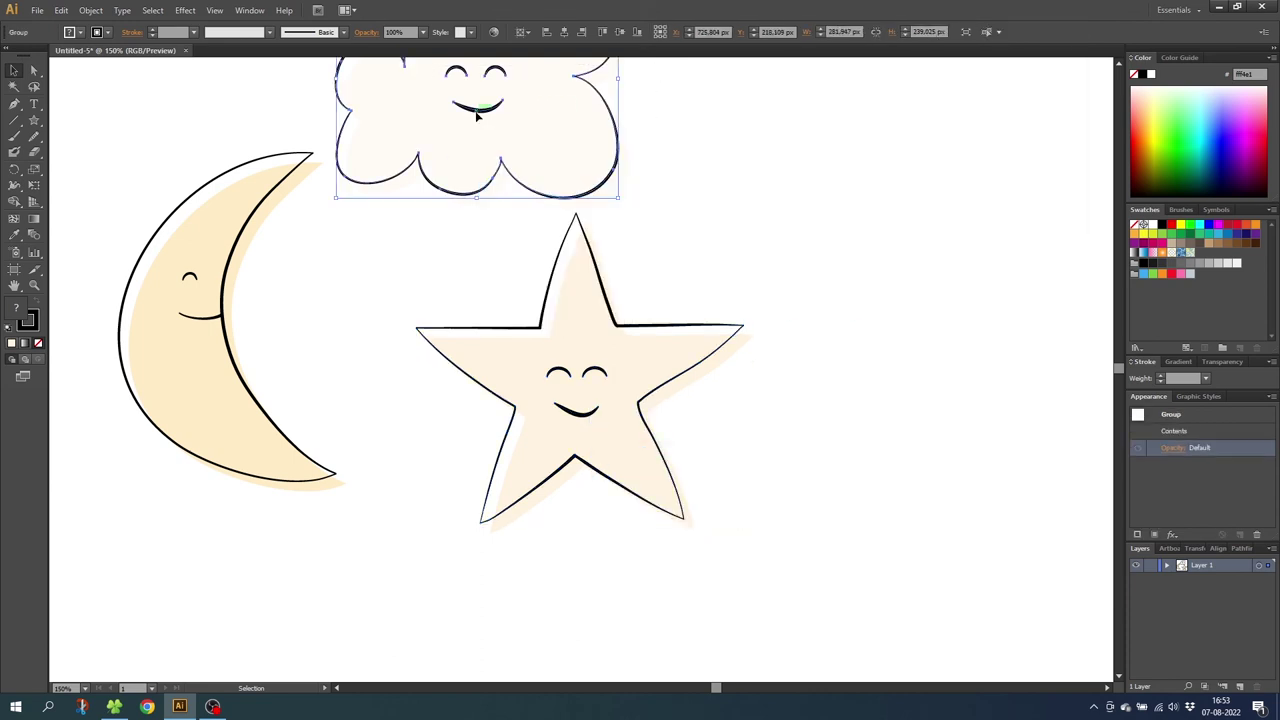
pyautogui.moveTo(226, 308); pyautogui.dragTo(213, 282)
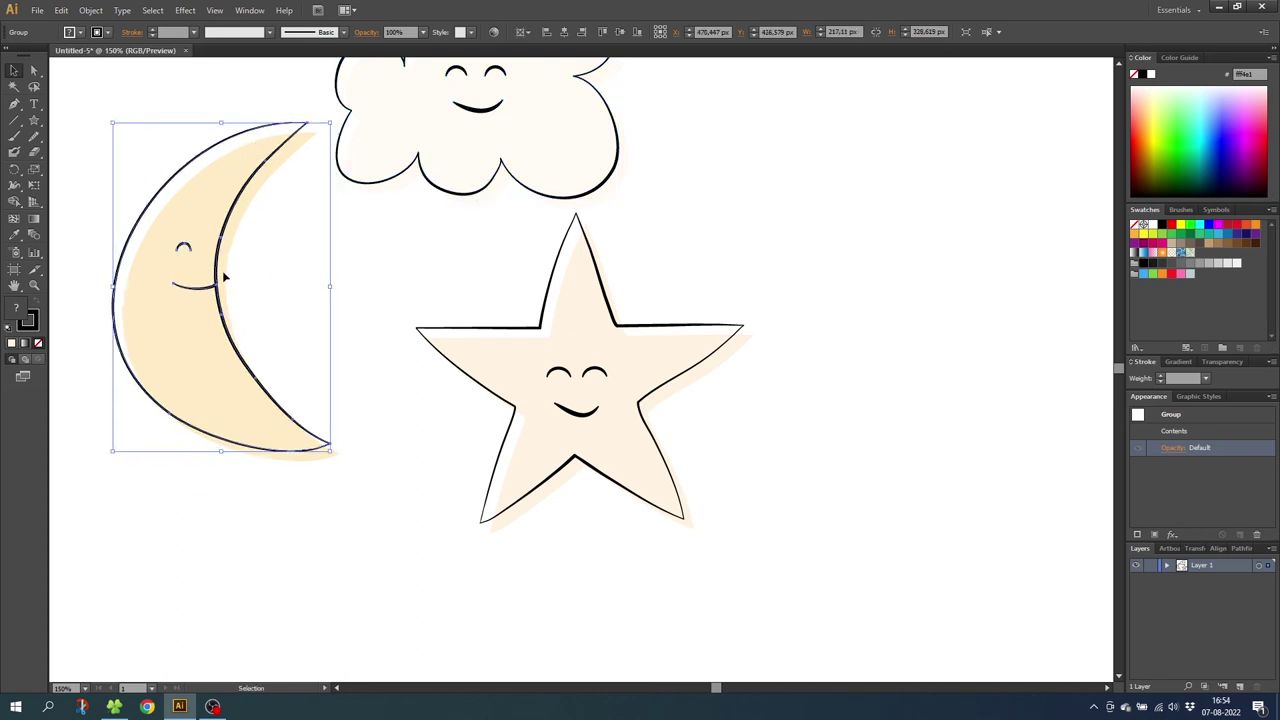
# - Make a new pattern from the moon, cloud and star together
pyautogui.click(34, 285)
pyautogui.keyDown('alt'); pyautogui.click(433, 263); pyautogui.keyUp('alt')
pyautogui.keyDown('alt'); pyautogui.click(604, 354); pyautogui.keyUp('alt')
pyautogui.keyDown('alt'); pyautogui.click(604, 356); pyautogui.keyUp('alt')
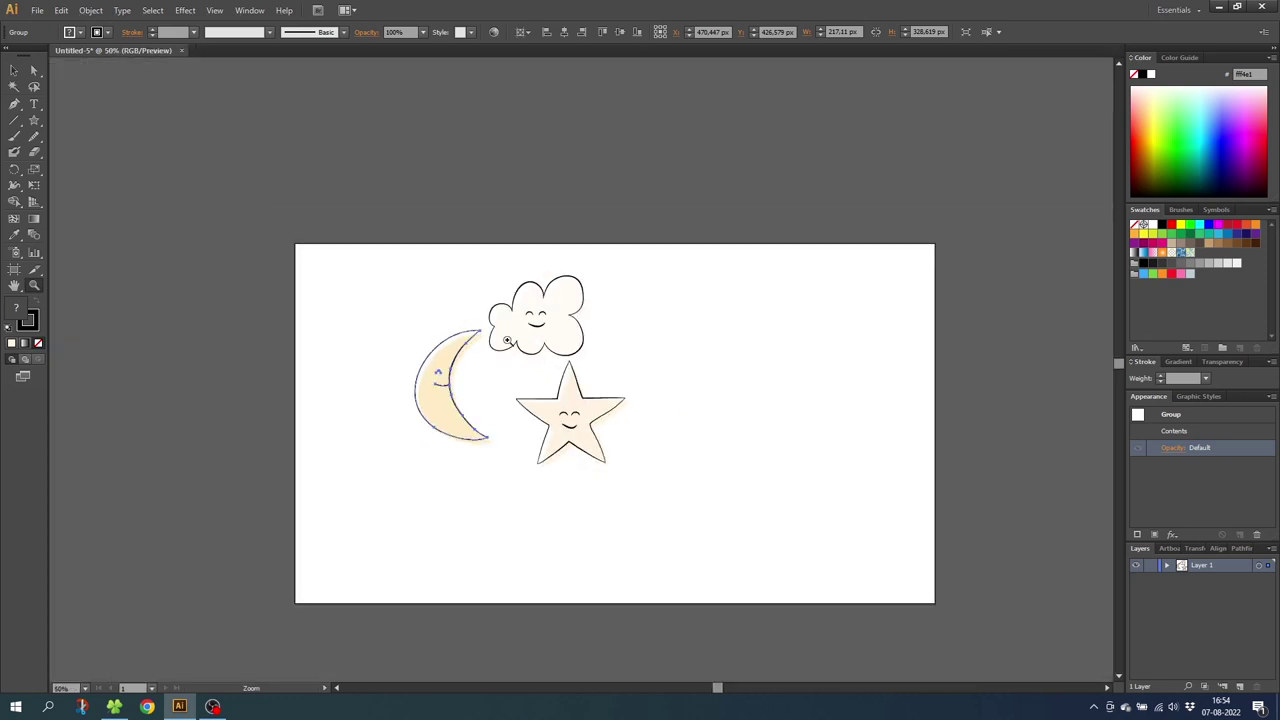
pyautogui.click(16, 71)
pyautogui.moveTo(380, 276); pyautogui.dragTo(651, 478)
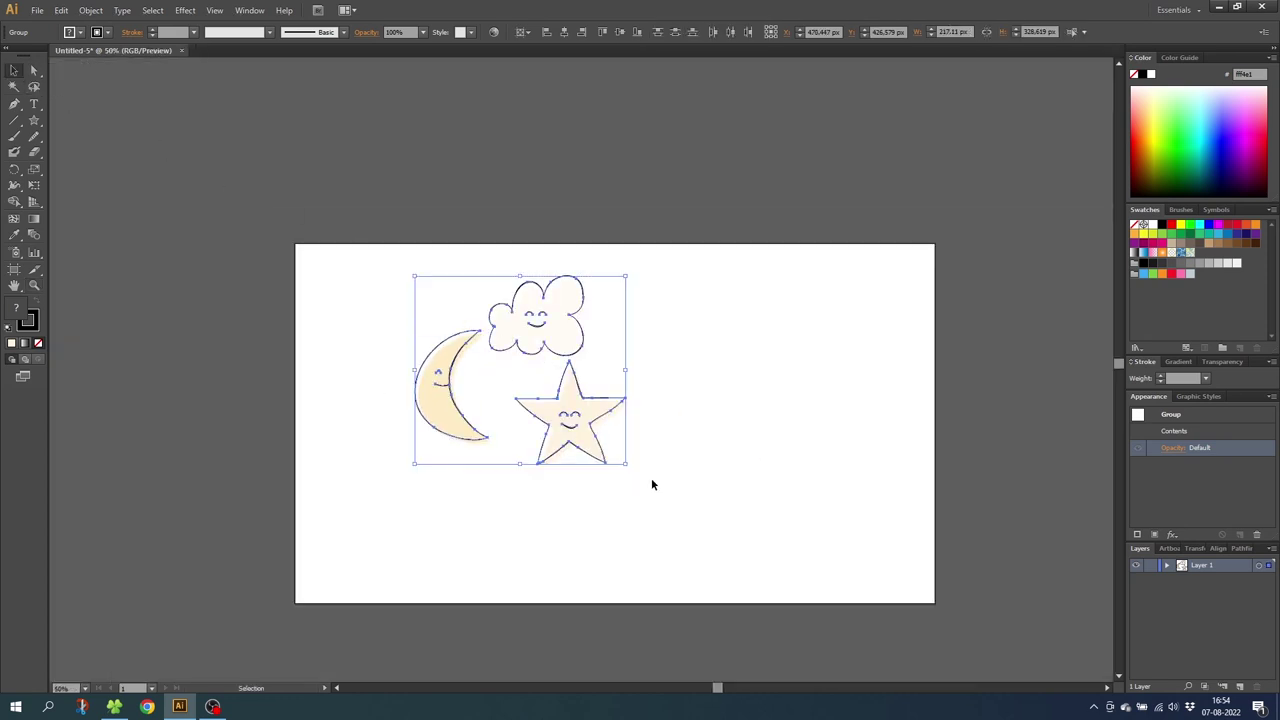
pyautogui.click(91, 10)
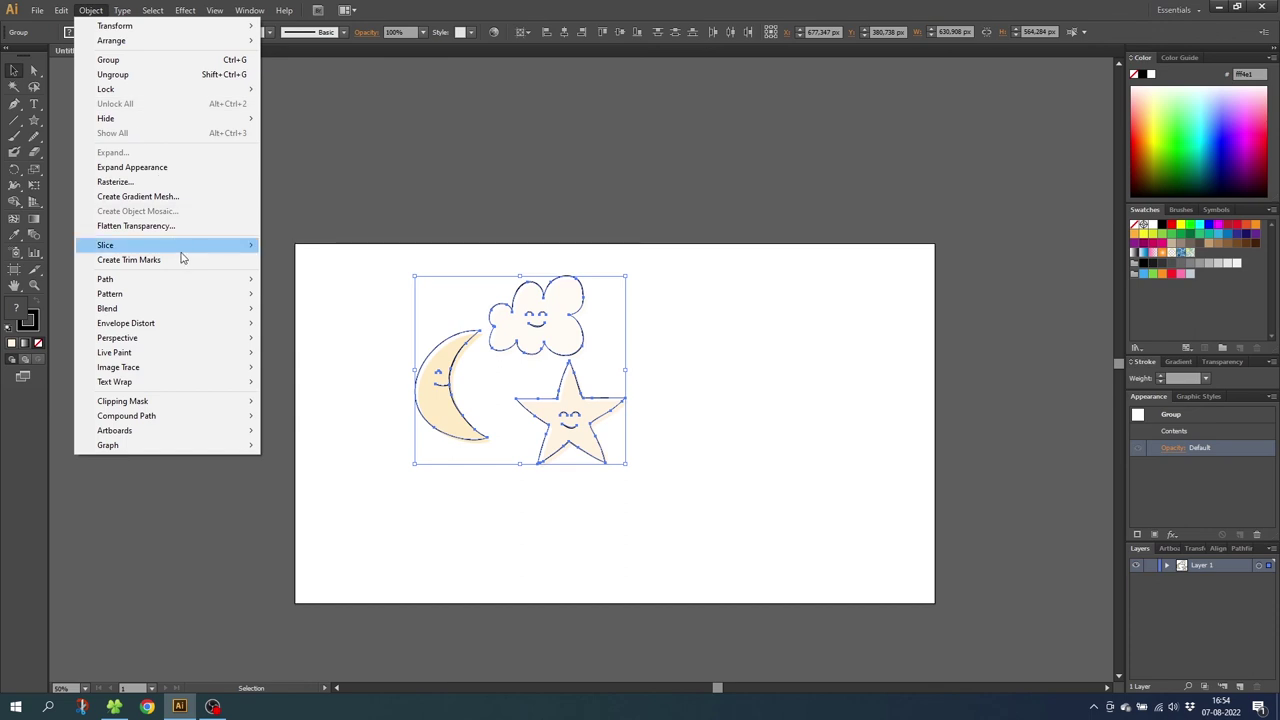
pyautogui.moveTo(190, 300)
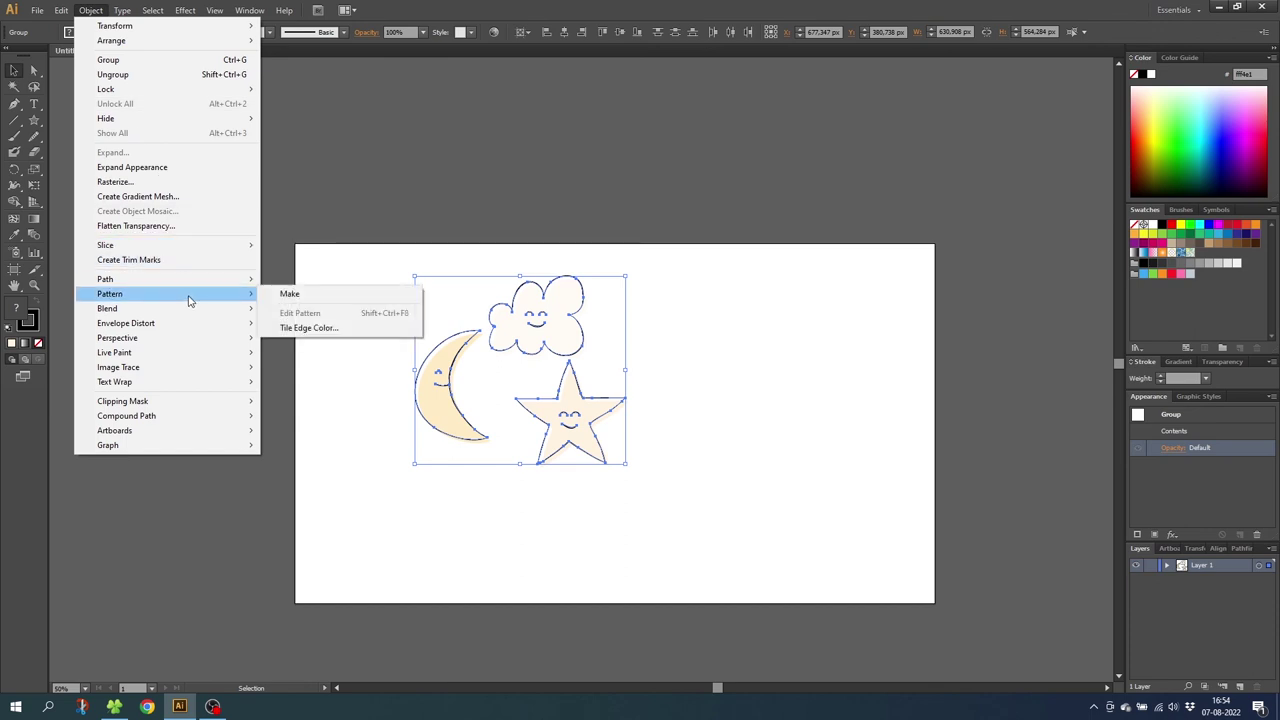
pyautogui.click(290, 296)
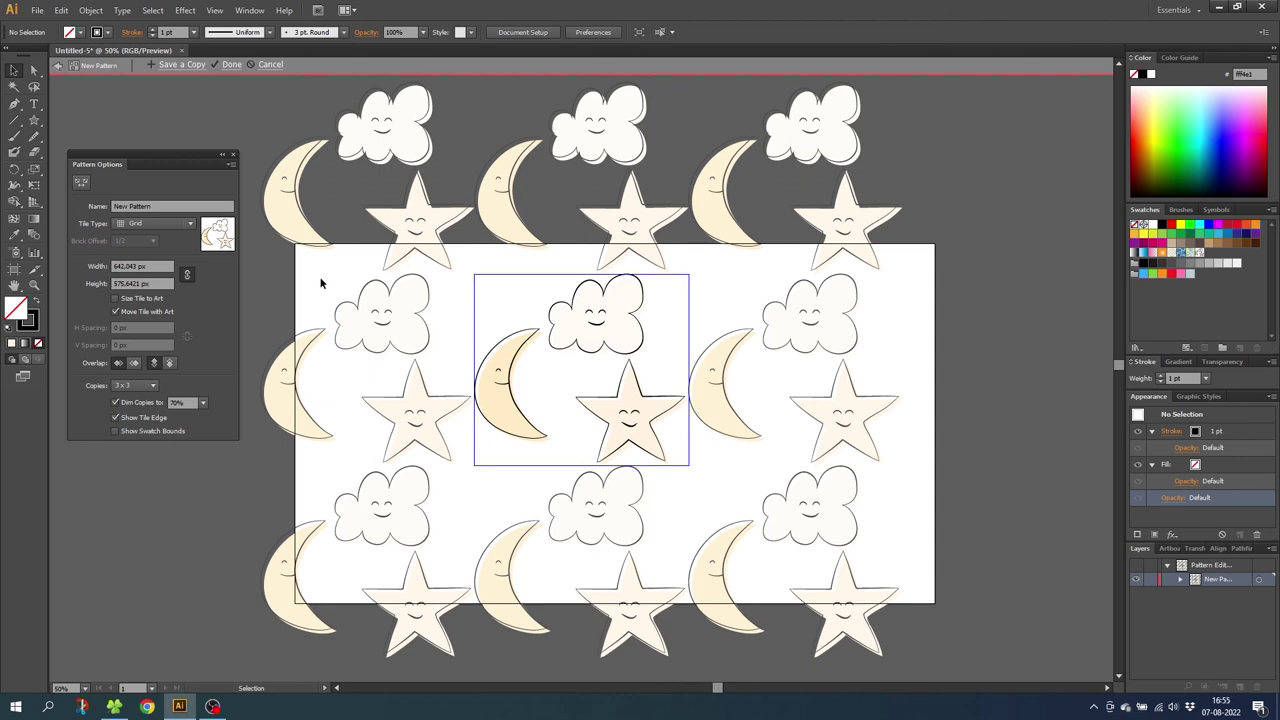
# - Set the pattern's tile type to Hex by Column and scale the three drawings down to about 458 × 411 px overall
pyautogui.click(173, 224)
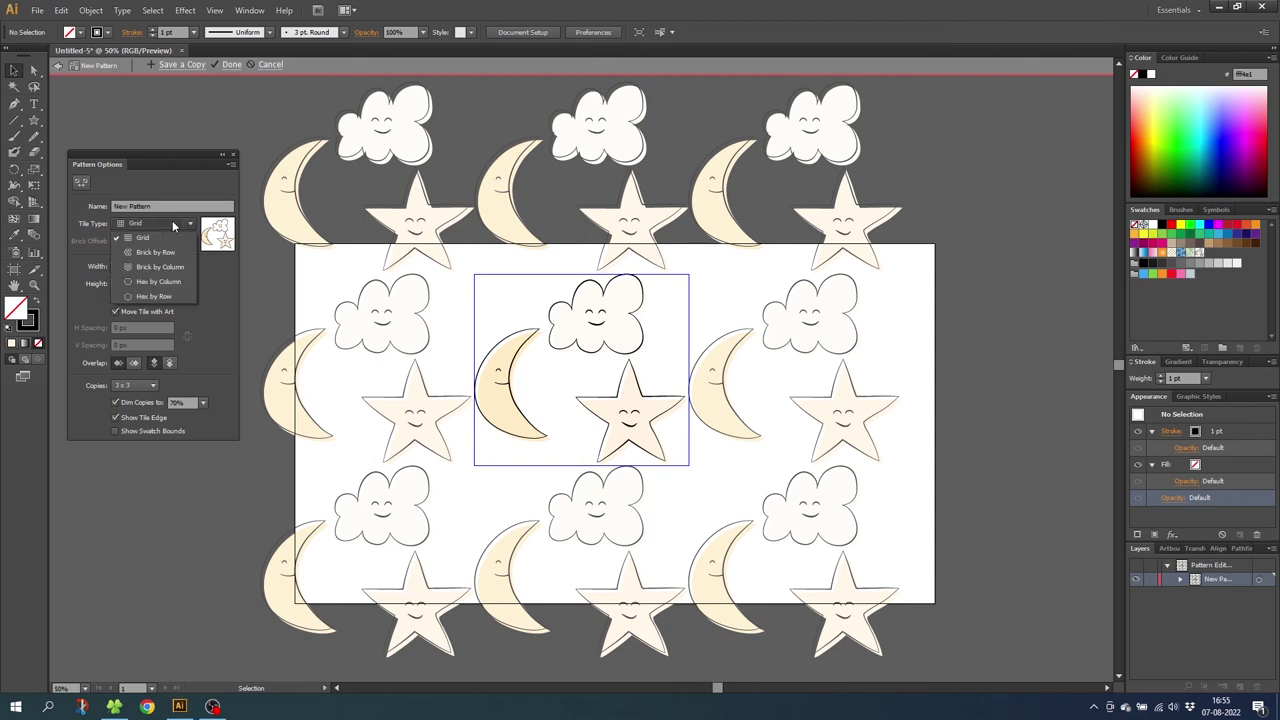
pyautogui.click(160, 281)
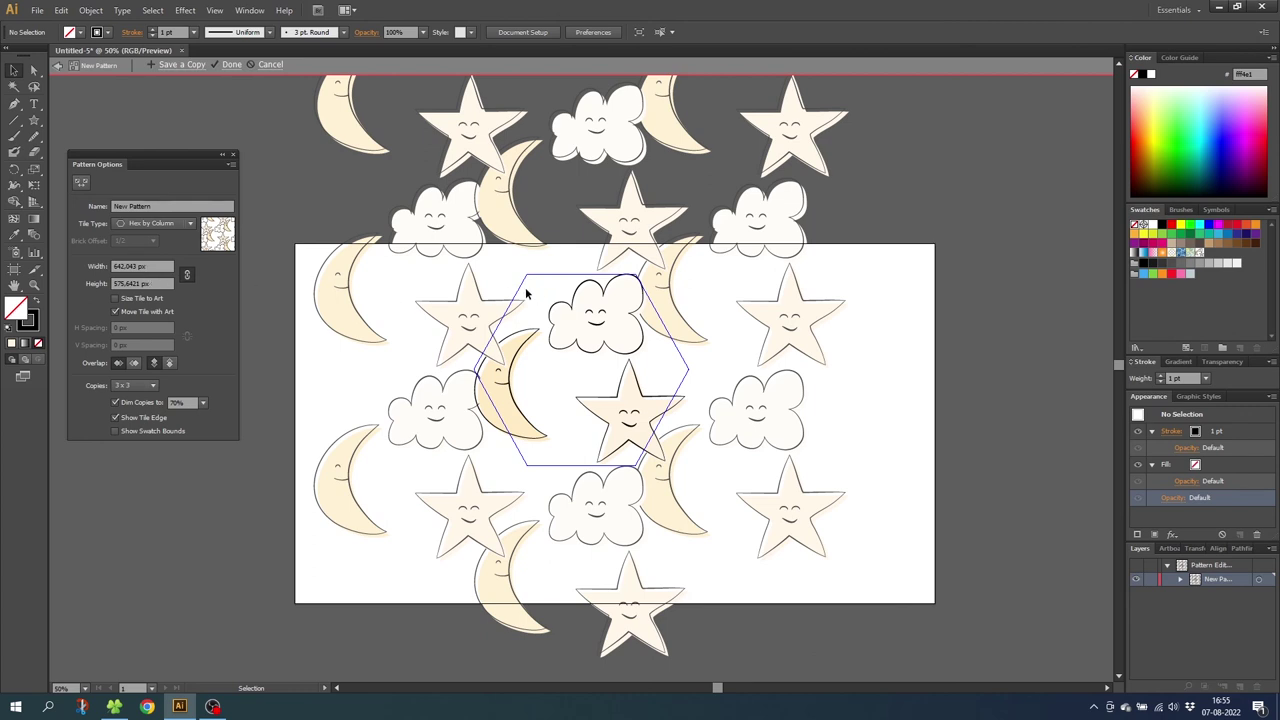
pyautogui.click(612, 422)
pyautogui.moveTo(688, 463); pyautogui.dragTo(658, 438)
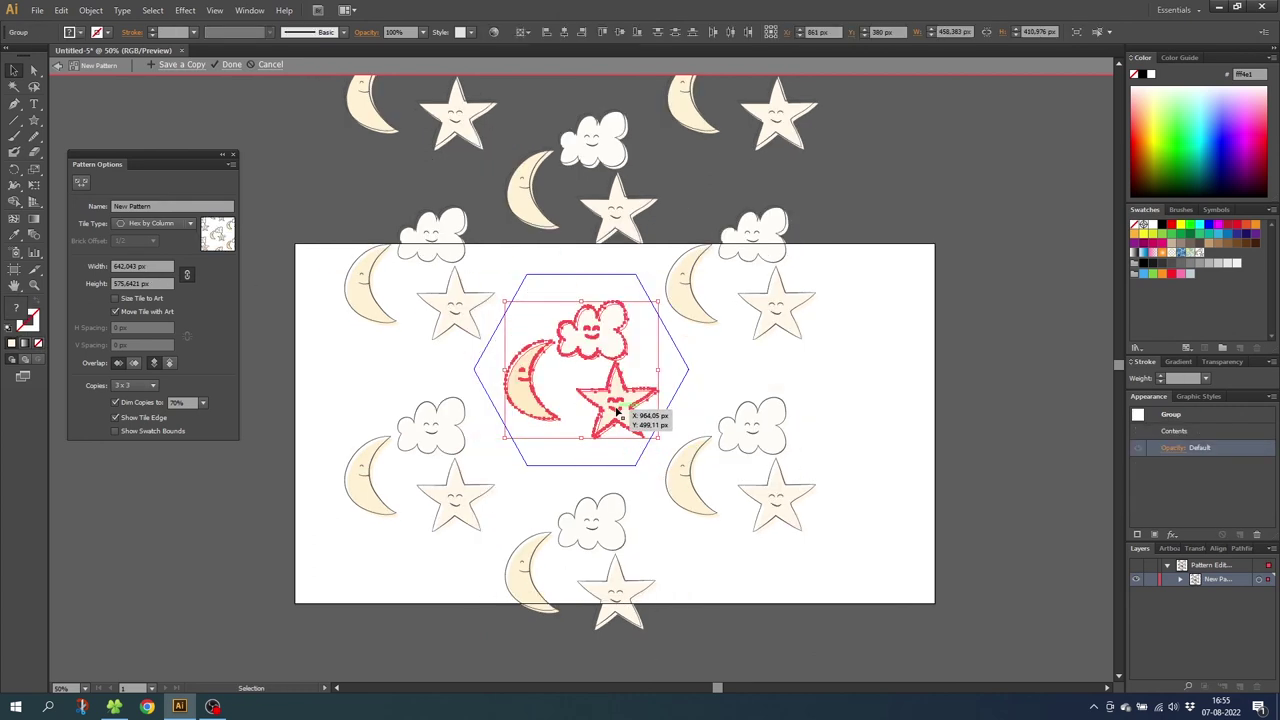
pyautogui.click(662, 372)
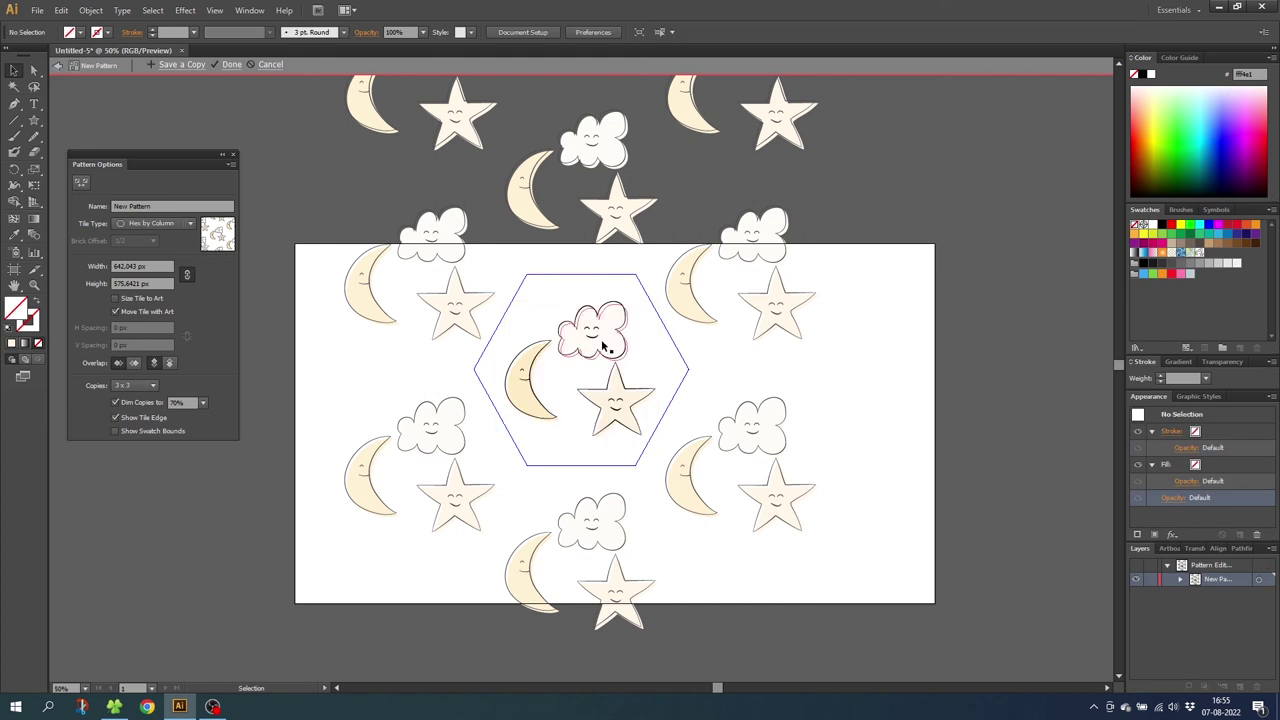
# - Space out the cloud, moon and star within the hexagonal tile so the repeats are even, and finish editing the pattern
pyautogui.moveTo(608, 349); pyautogui.dragTo(609, 331)
pyautogui.moveTo(536, 376); pyautogui.dragTo(535, 391)
pyautogui.moveTo(601, 396); pyautogui.dragTo(612, 398)
pyautogui.click(638, 353)
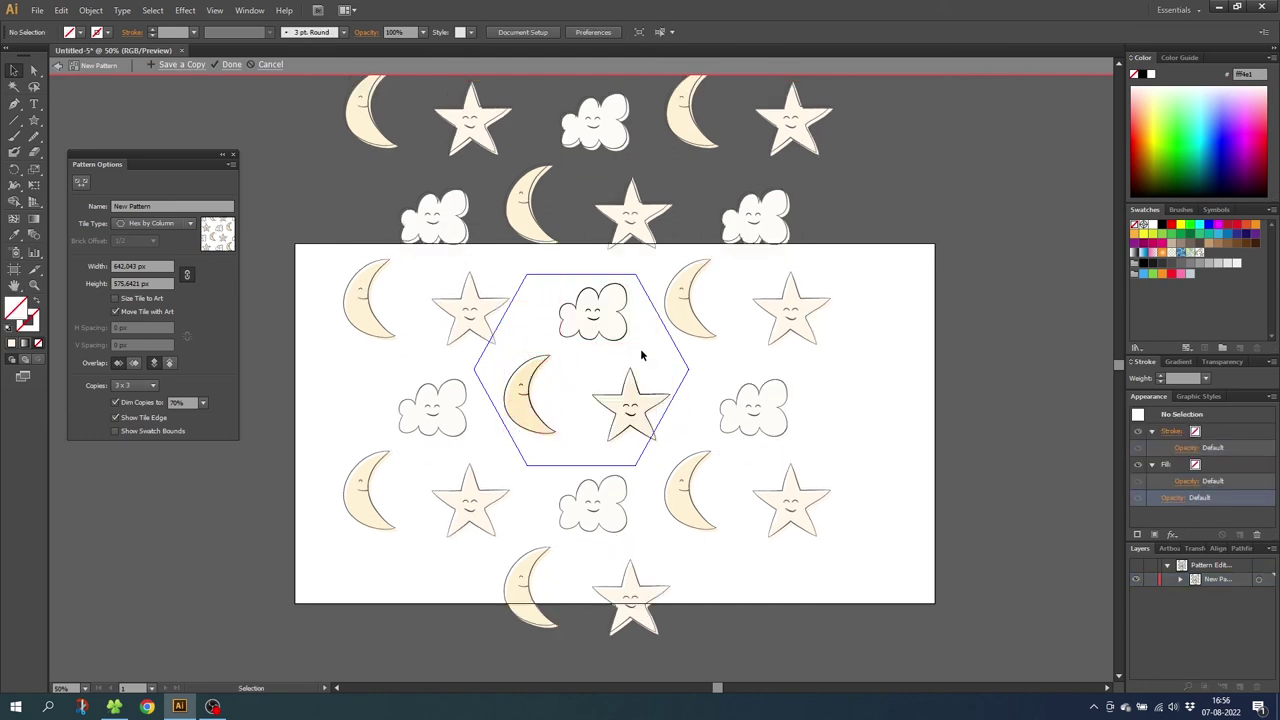
pyautogui.click(226, 66)
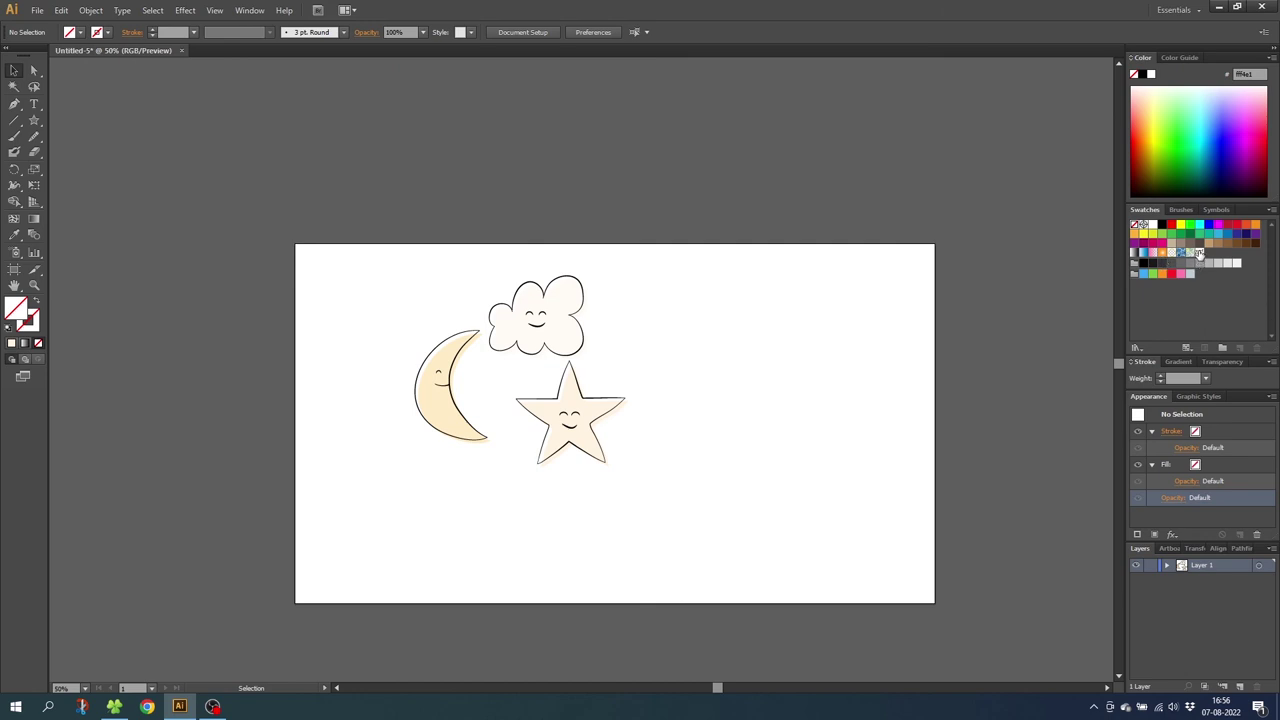
# - Move the original drawings off the artboard and draw a 1920 × 1080 px rectangle covering the whole artboard
pyautogui.moveTo(705, 263); pyautogui.dragTo(466, 444)
pyautogui.moveTo(569, 428); pyautogui.dragTo(173, 315)
pyautogui.moveTo(34, 120); pyautogui.dragTo(61, 123)
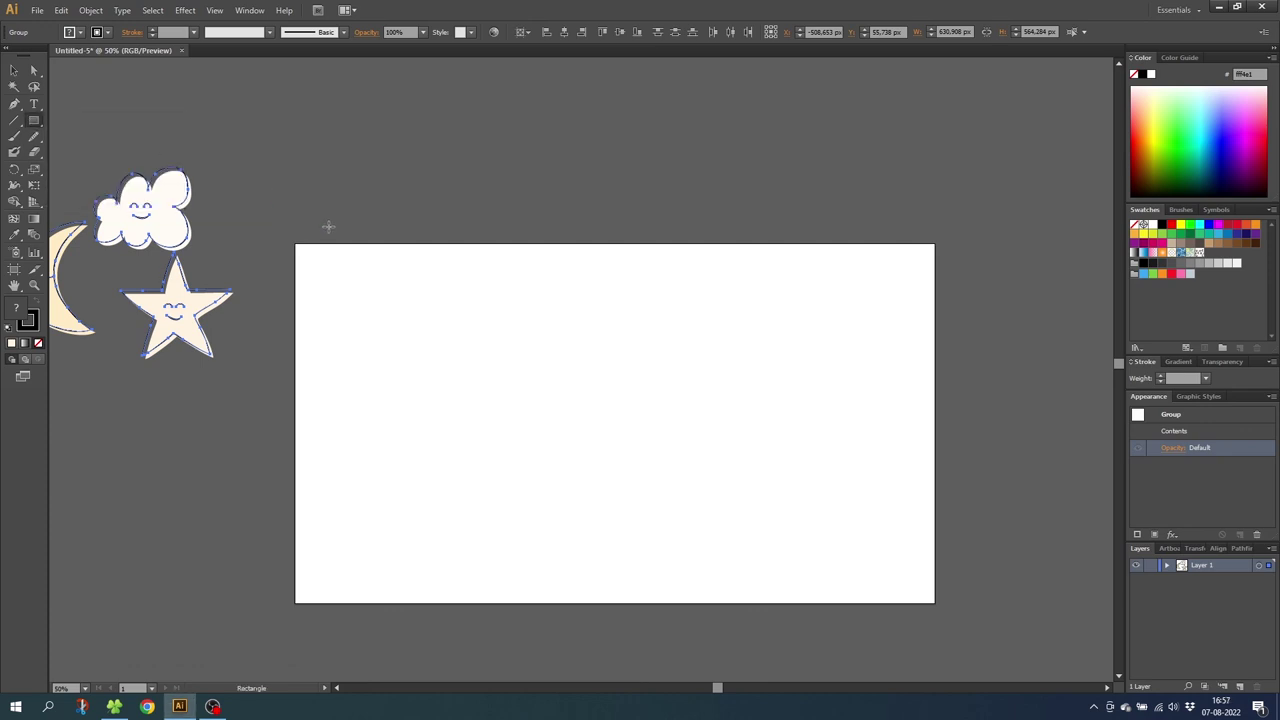
pyautogui.moveTo(295, 242)
pyautogui.mouseDown()
pyautogui.moveTo(716, 524)
pyautogui.moveTo(936, 600)
pyautogui.mouseUp()
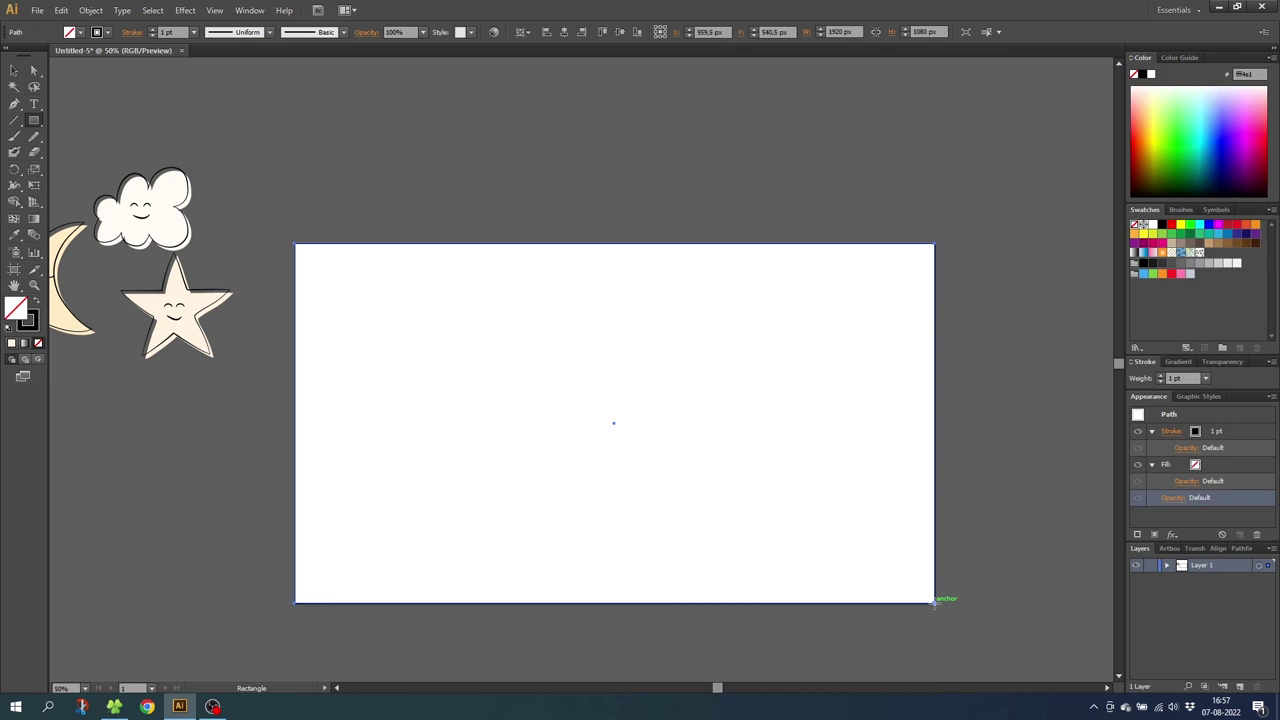
# - Remove the rectangle's stroke and fill it with the new moon, cloud and star pattern swatch
pyautogui.click(39, 344)
pyautogui.click(39, 344)
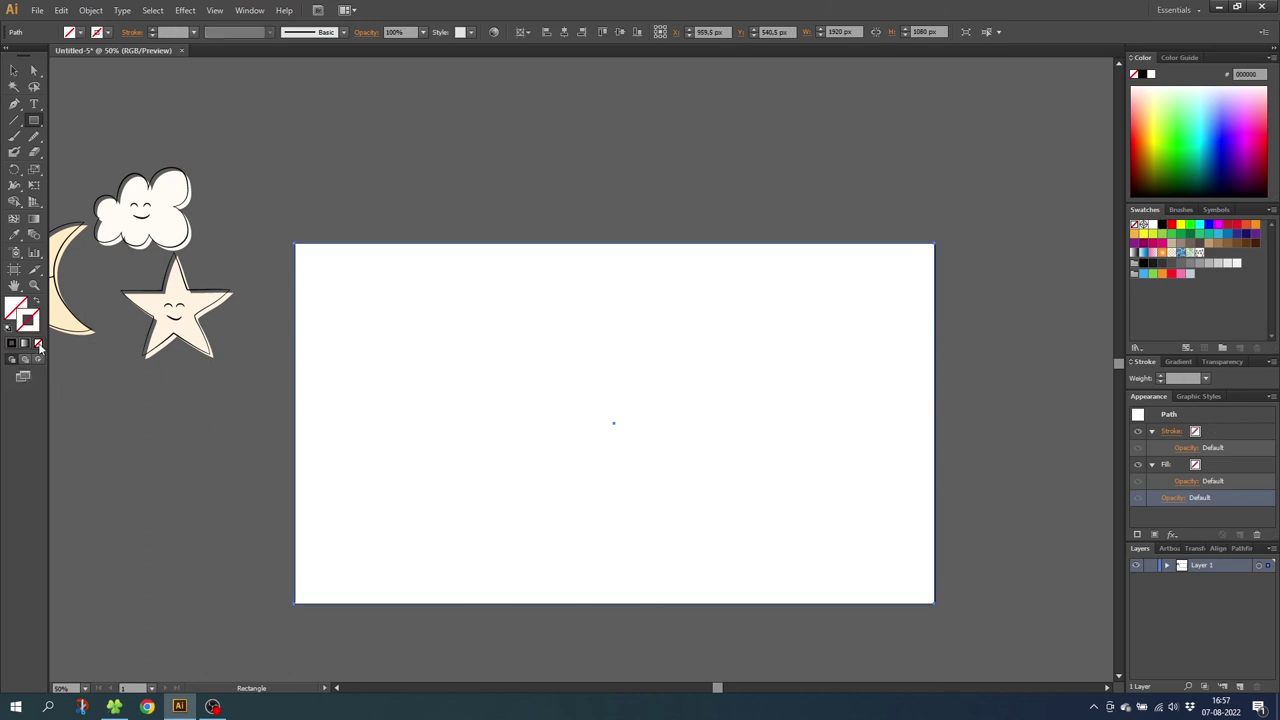
pyautogui.click(16, 307)
pyautogui.click(1200, 253)
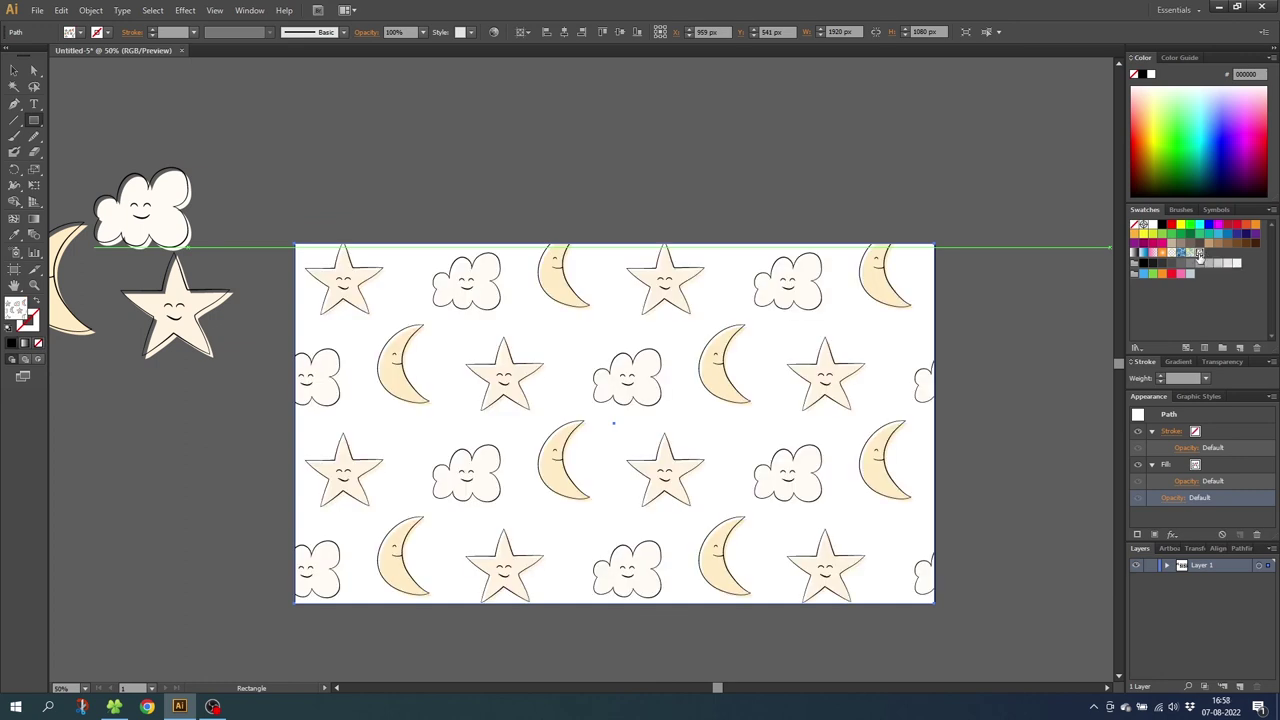
# - Duplicate Layer 1, lock the copy above it, and make the original Layer 1 active
pyautogui.moveTo(1207, 568); pyautogui.dragTo(1240, 686)
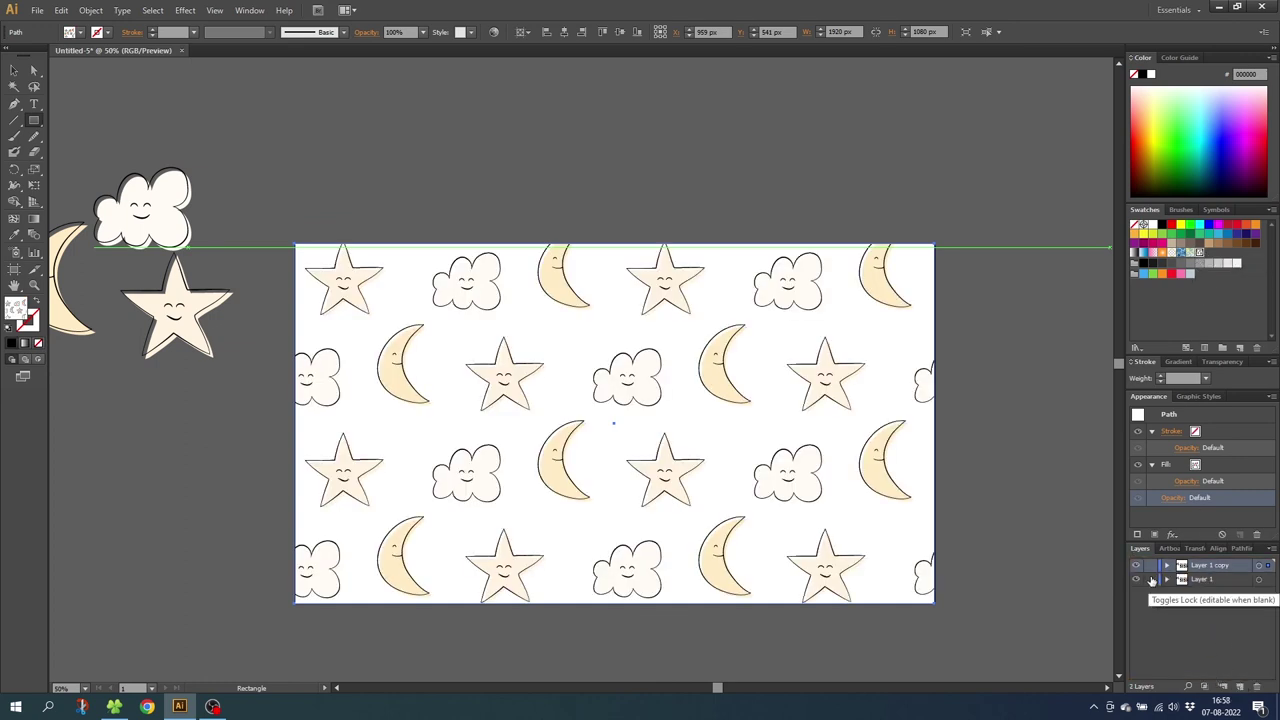
pyautogui.click(1150, 565)
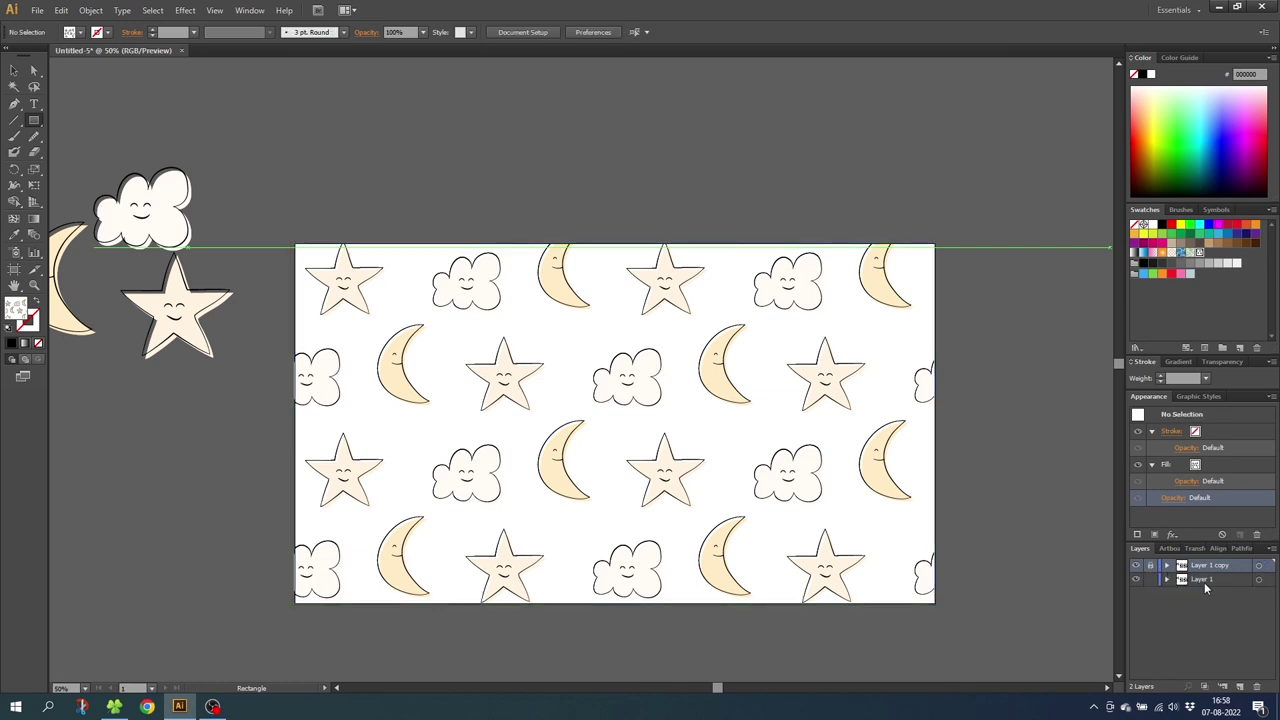
pyautogui.click(1205, 580)
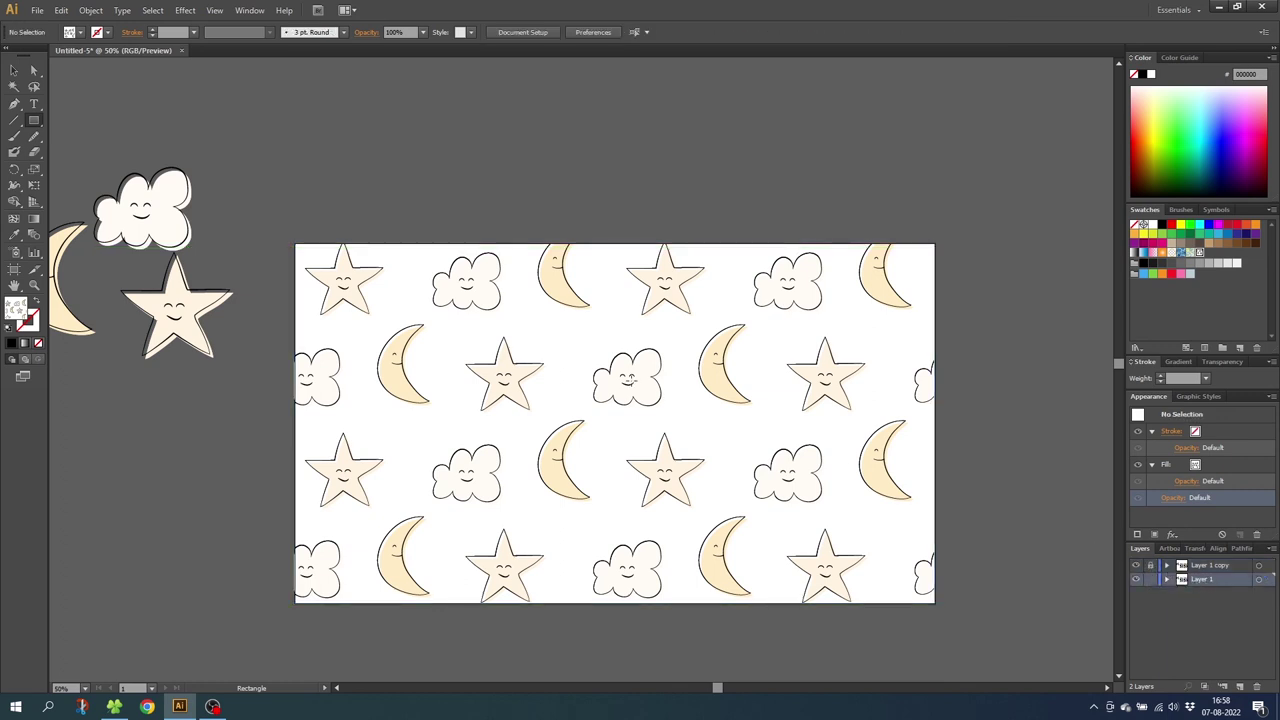
# - Replace the pattern fill of the rectangle on Layer 1 with solid pale cream #fff7e9 as a background
pyautogui.click(14, 70)
pyautogui.click(537, 365)
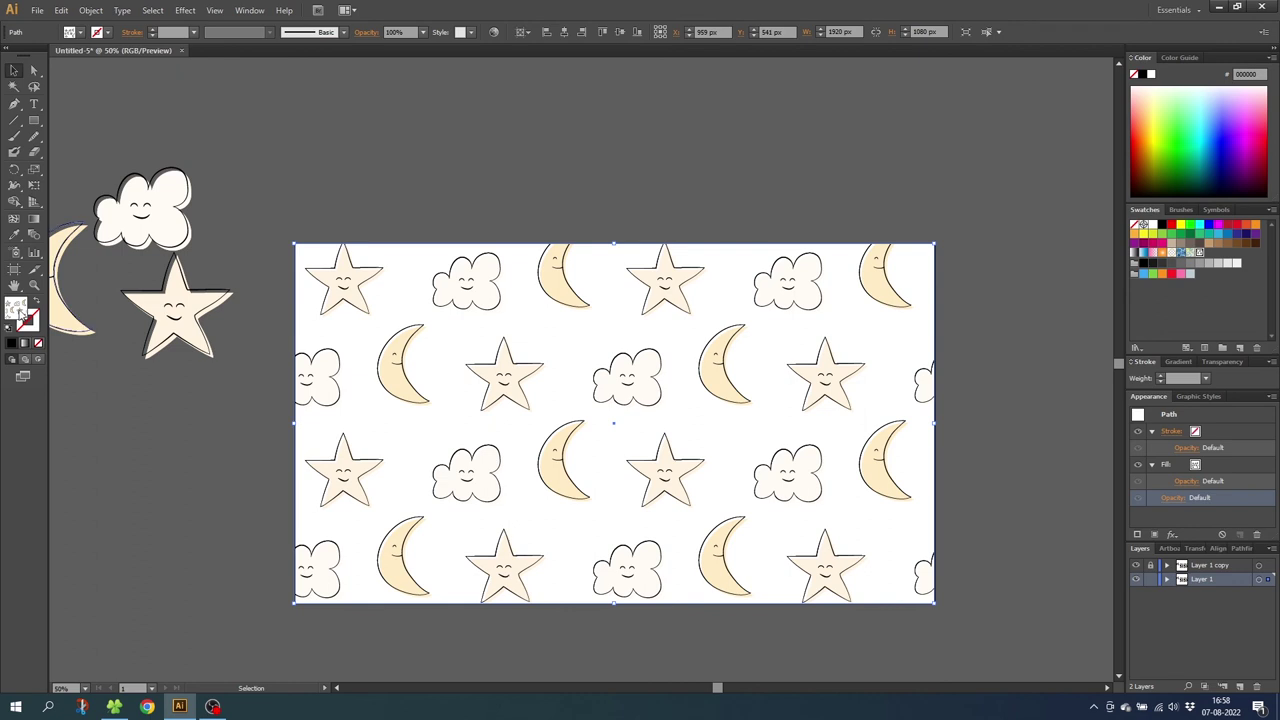
pyautogui.doubleClick(18, 309)
pyautogui.click(298, 390)
pyautogui.click(598, 396)
pyautogui.click(541, 225)
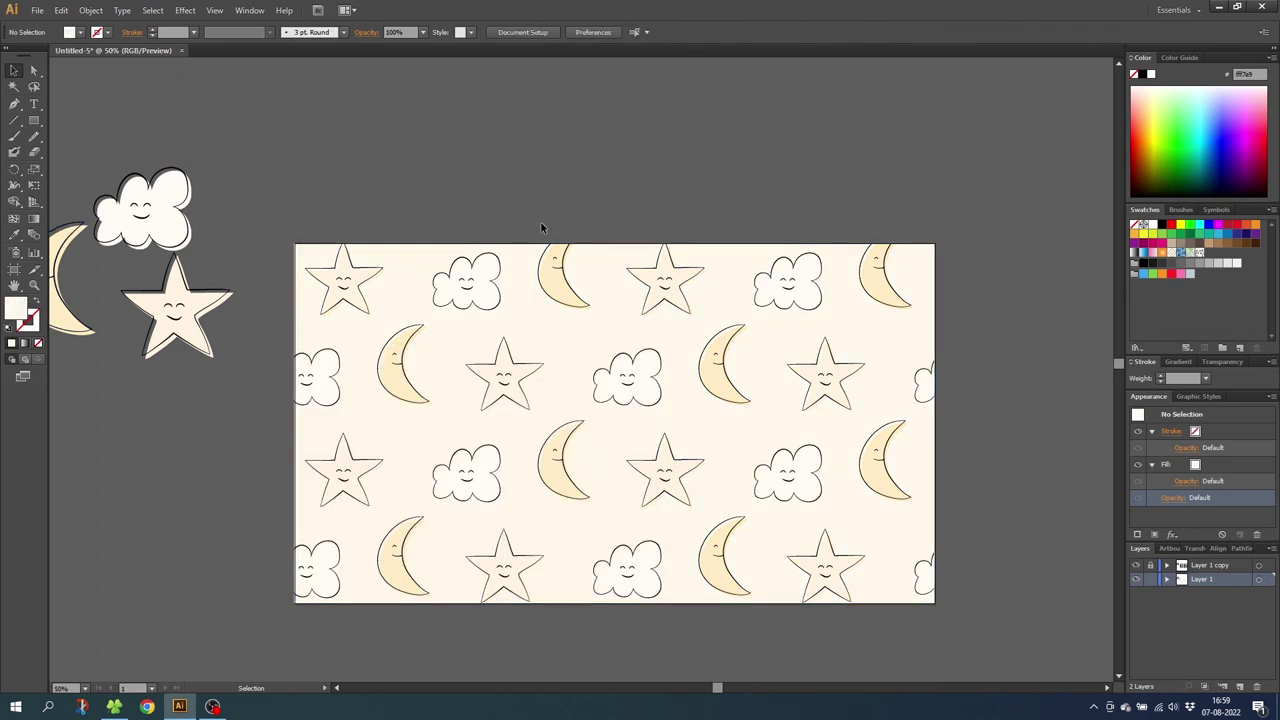